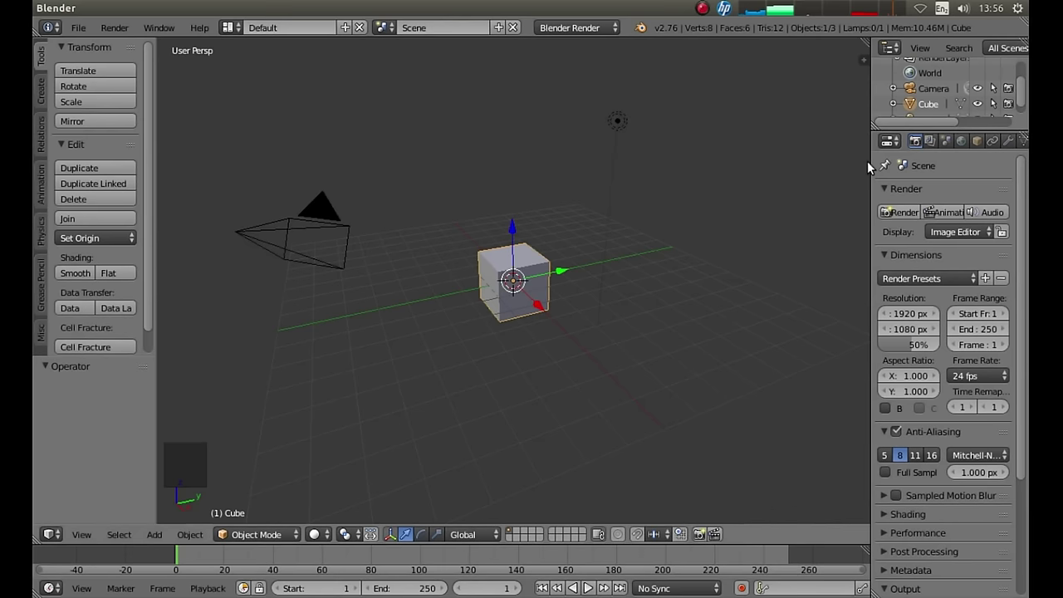
# Widen the Properties editor so that its settings are fully readable, keeping the cube selected.
pyautogui.moveTo(867, 162); pyautogui.dragTo(766, 166)
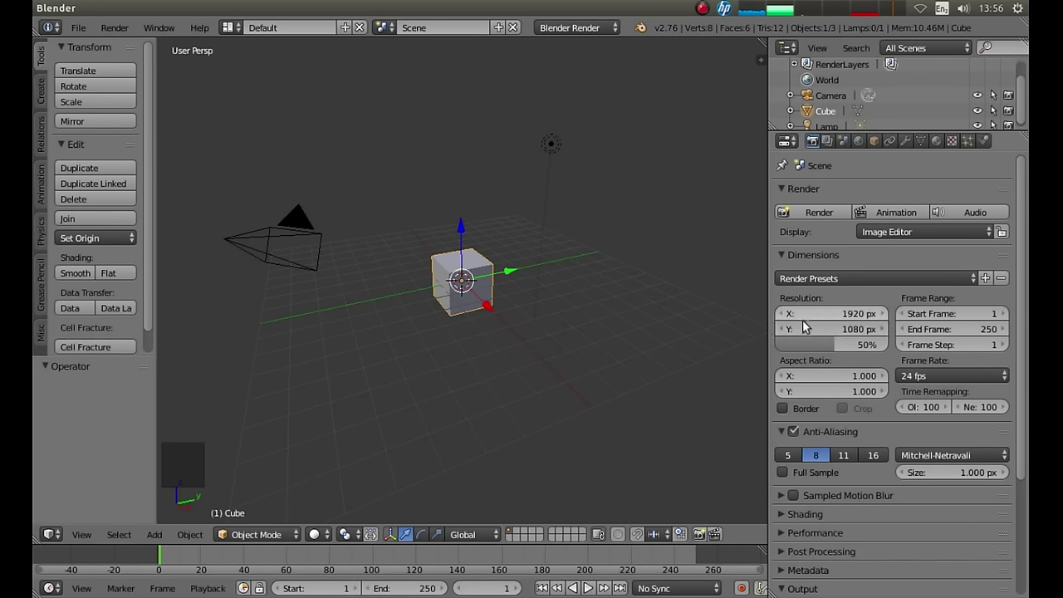
pyautogui.rightClick(240, 240)
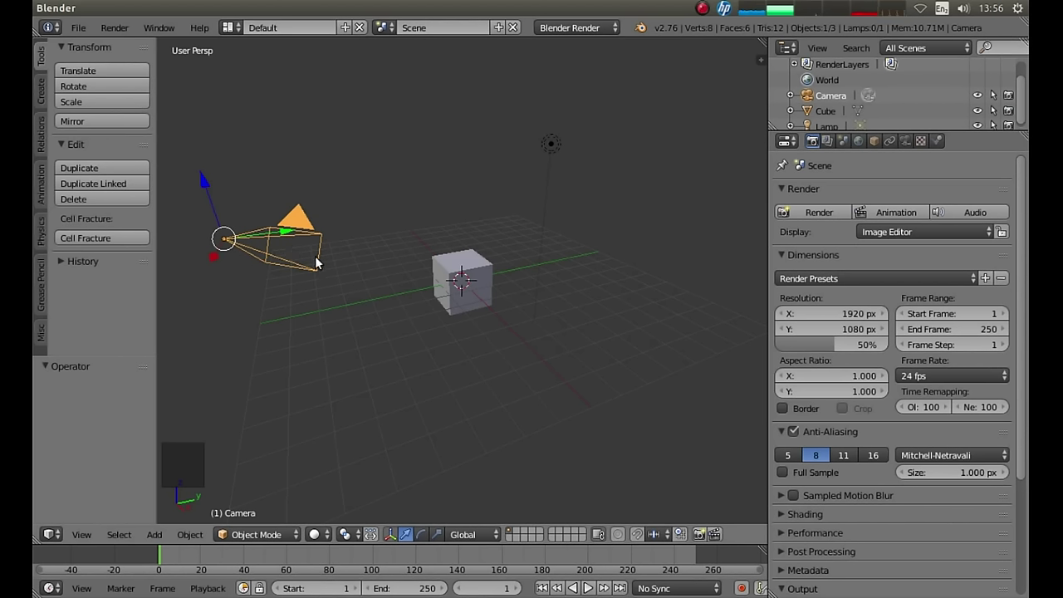
pyautogui.rightClick(464, 280)
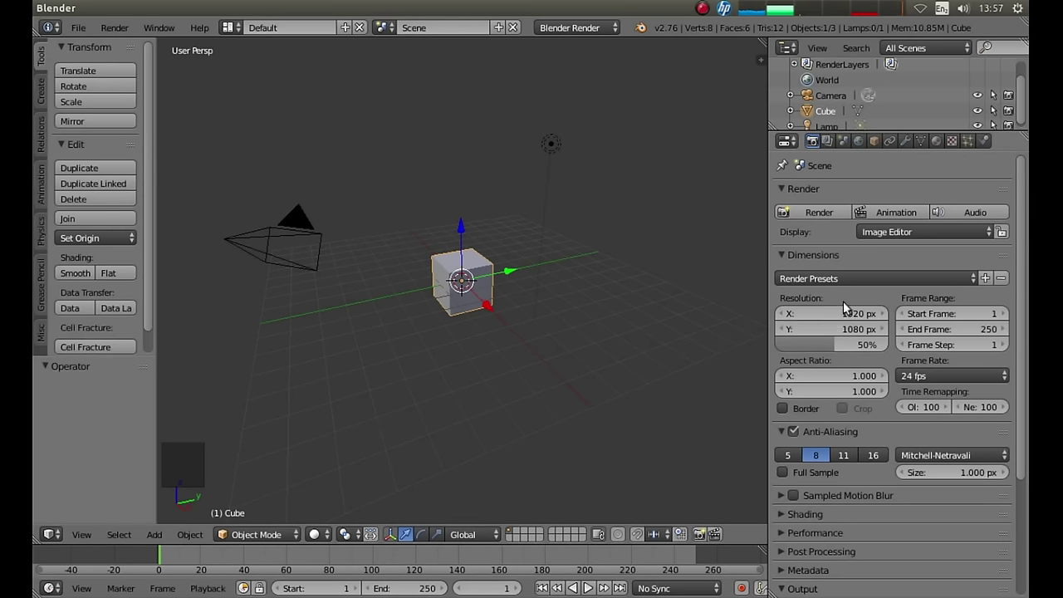
# Toggle Ambient Occlusion off and back on in the World settings.
pyautogui.click(857, 140)
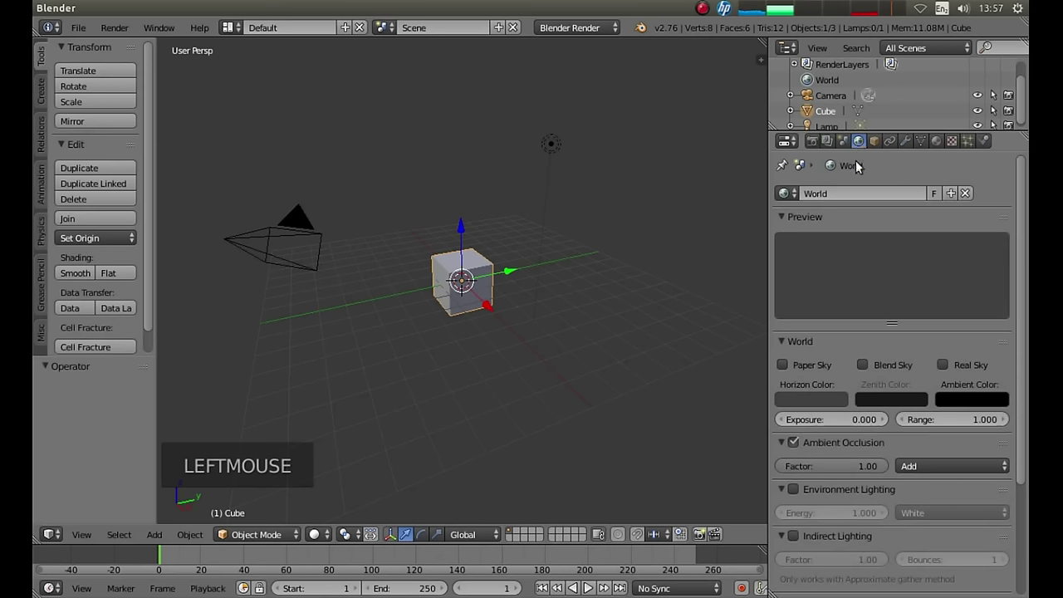
pyautogui.click(794, 438)
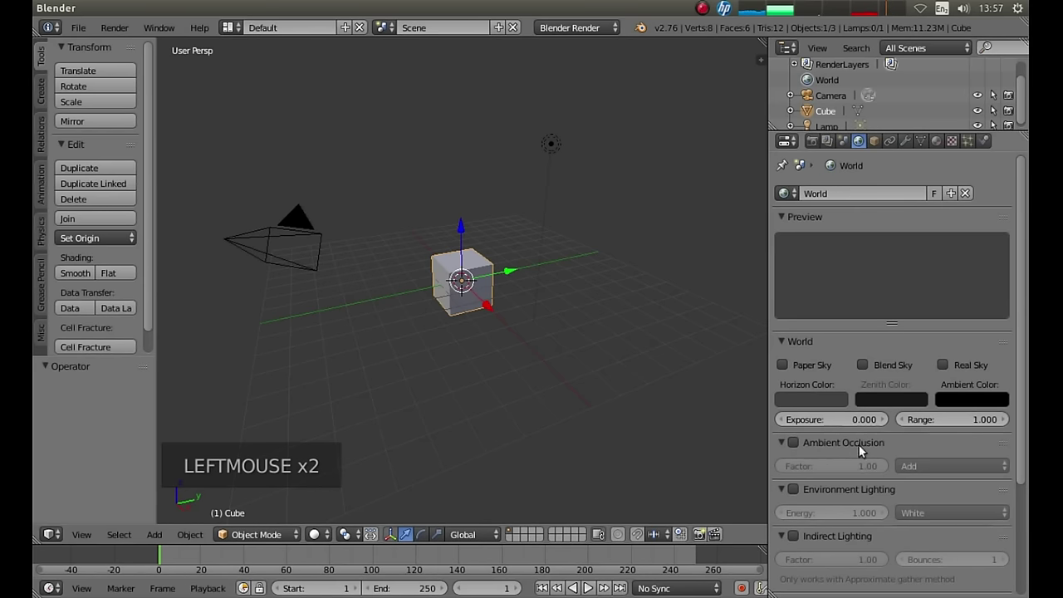
pyautogui.click(793, 441)
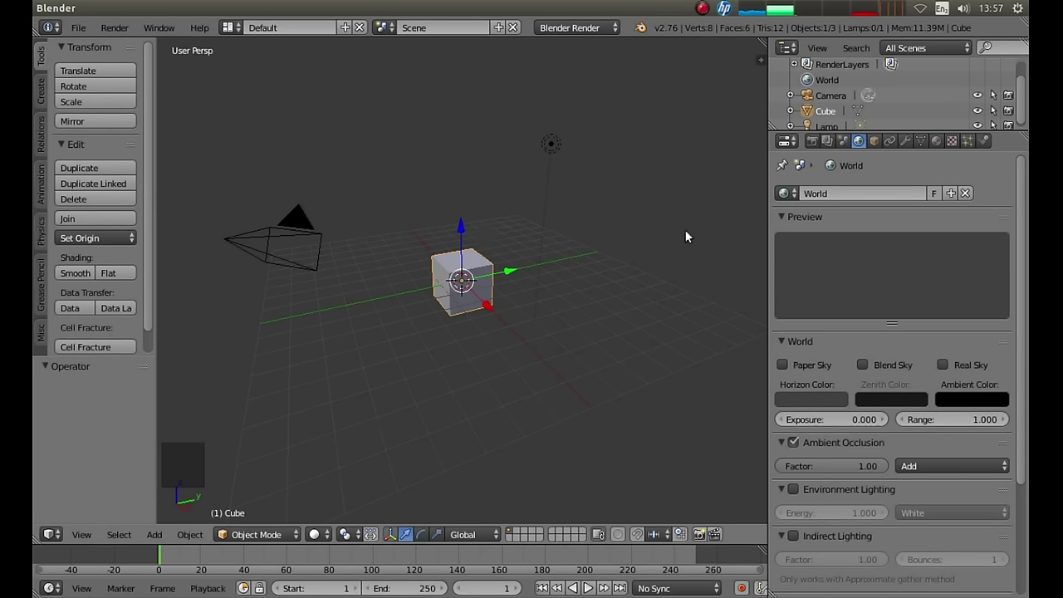
pyautogui.rightClick(249, 241)
pyautogui.rightClick(435, 278)
pyautogui.rightClick(275, 240)
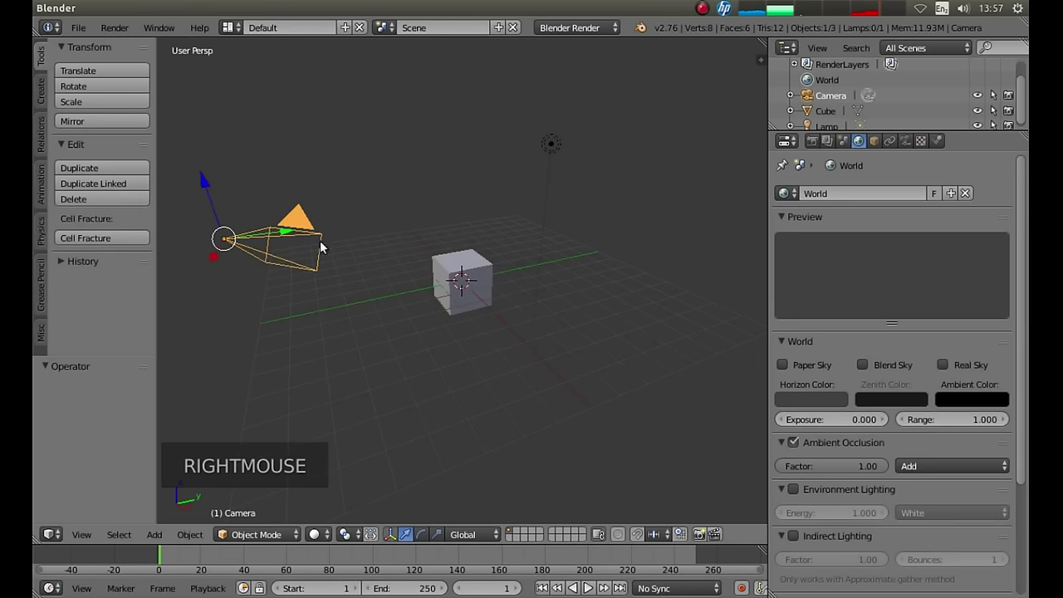
pyautogui.rightClick(463, 271)
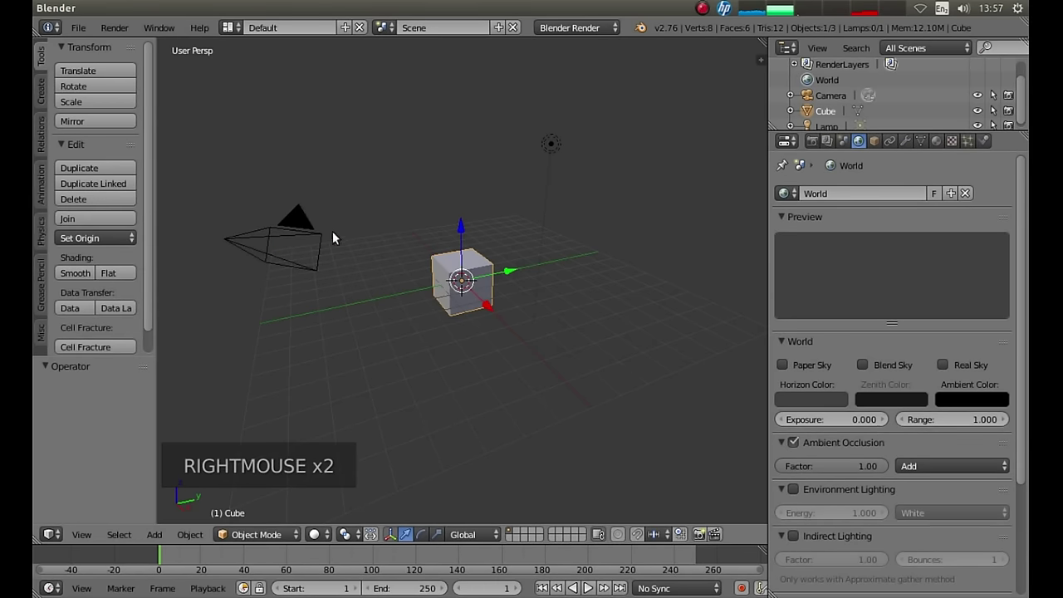
# Set the camera's clipping end distance to 1000.
pyautogui.rightClick(243, 239)
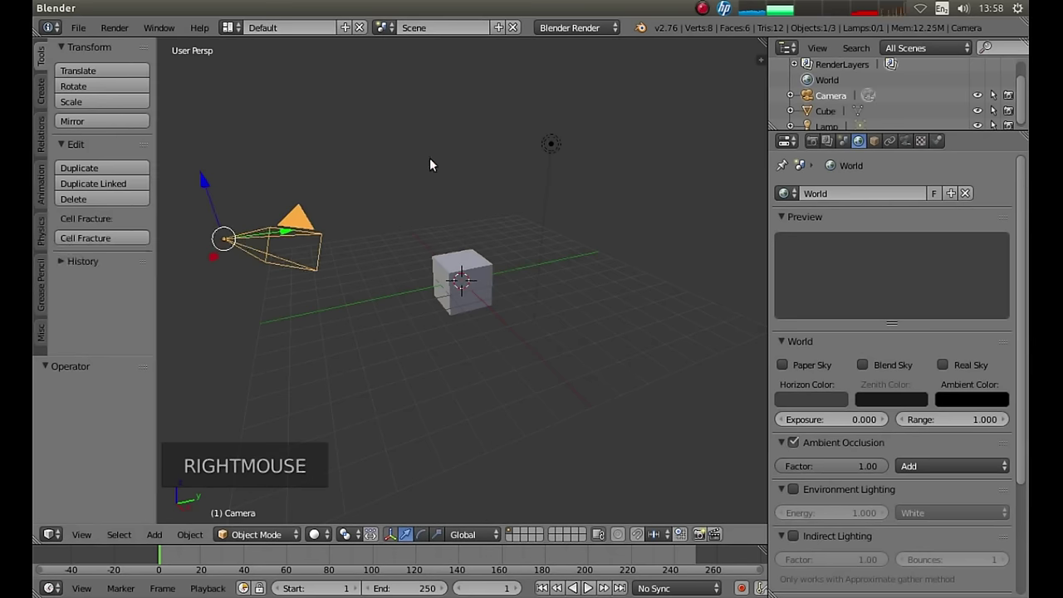
pyautogui.click(906, 141)
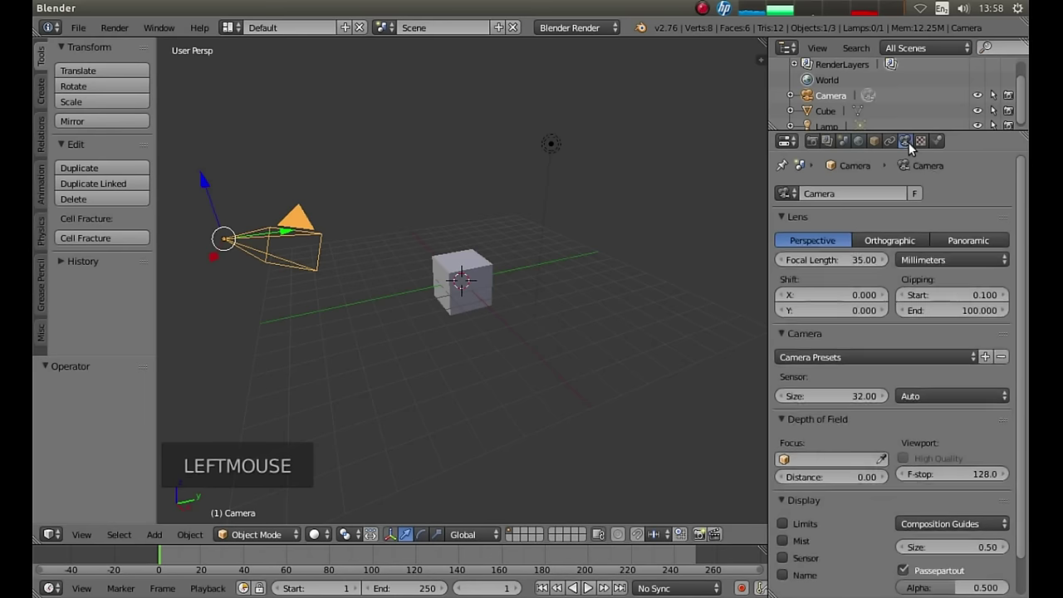
pyautogui.click(948, 311)
pyautogui.write('1')
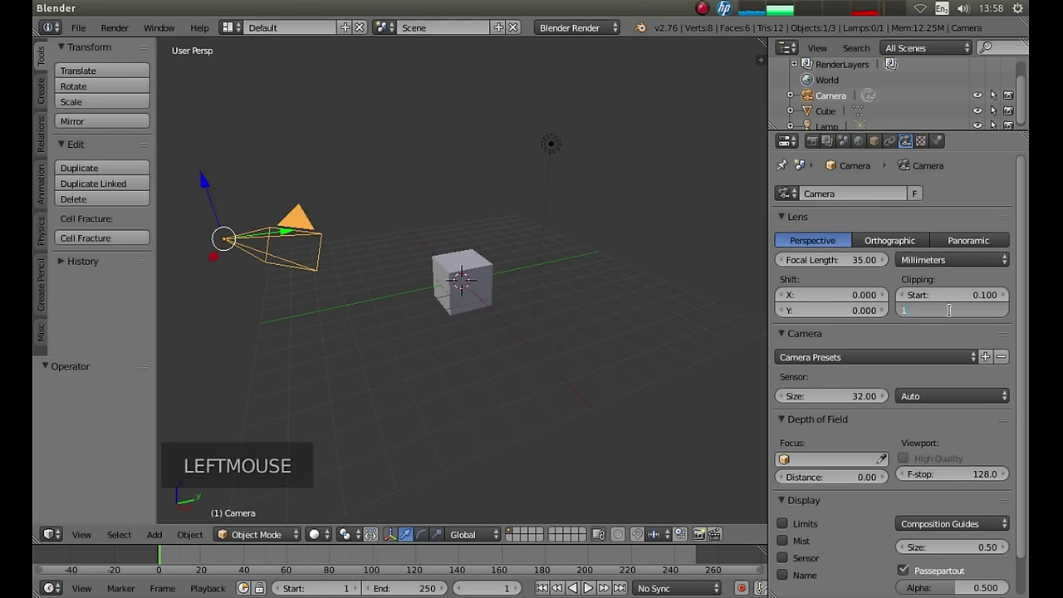
pyautogui.write('000')
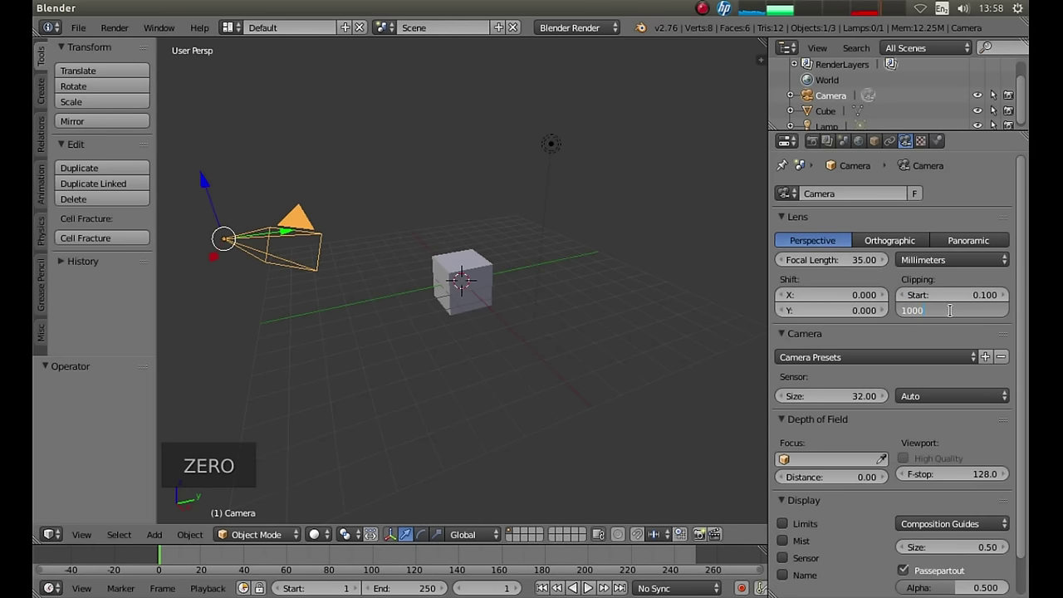
pyautogui.press('Return')
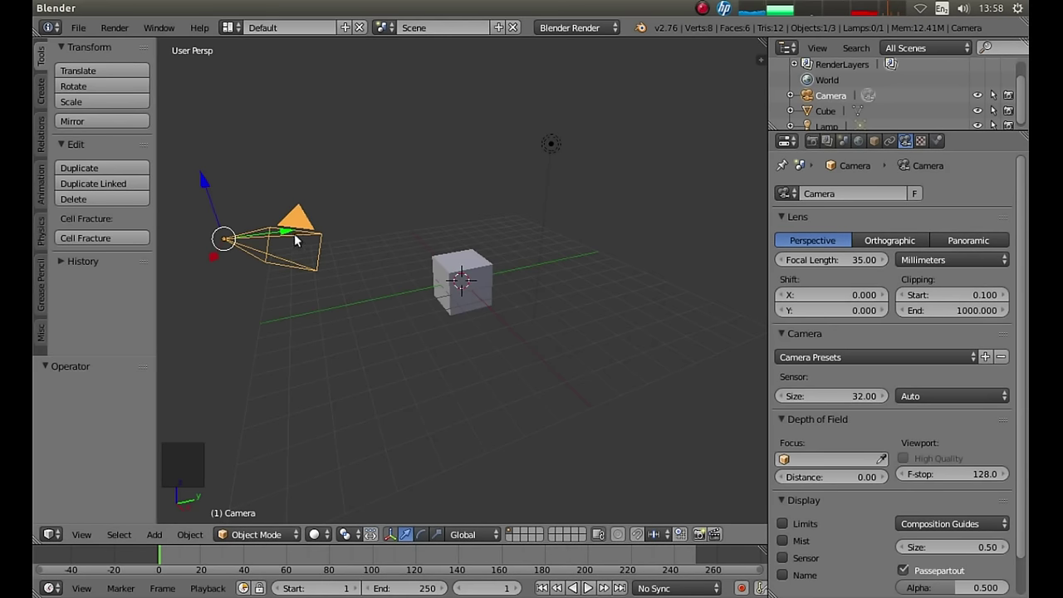
# Delete the cube's two upper front vertices in Edit Mode from the front view, leaving only the back and bottom faces.
pyautogui.rightClick(476, 265)
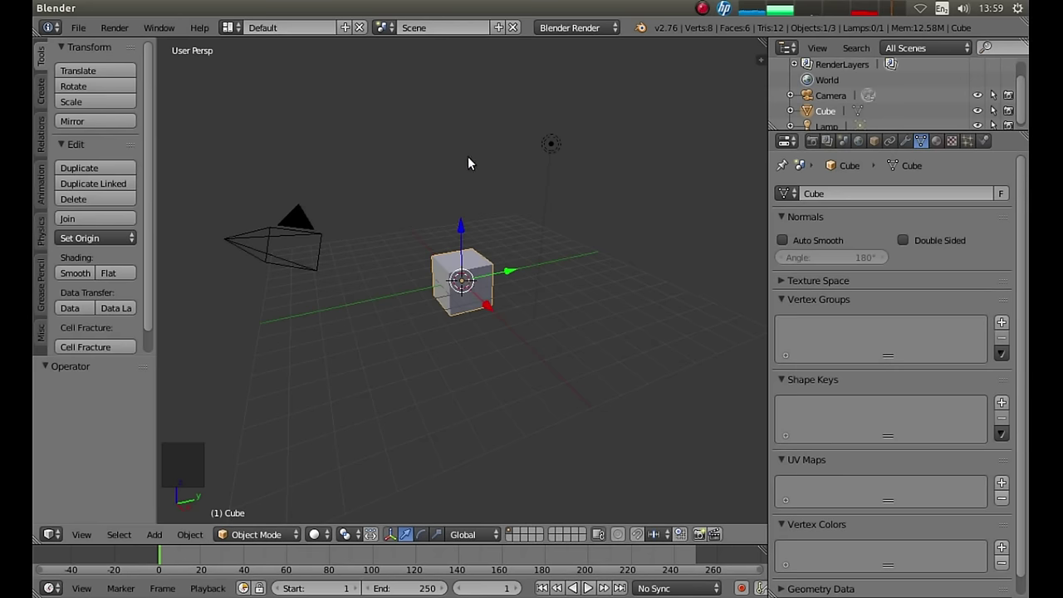
pyautogui.press('KP_1')
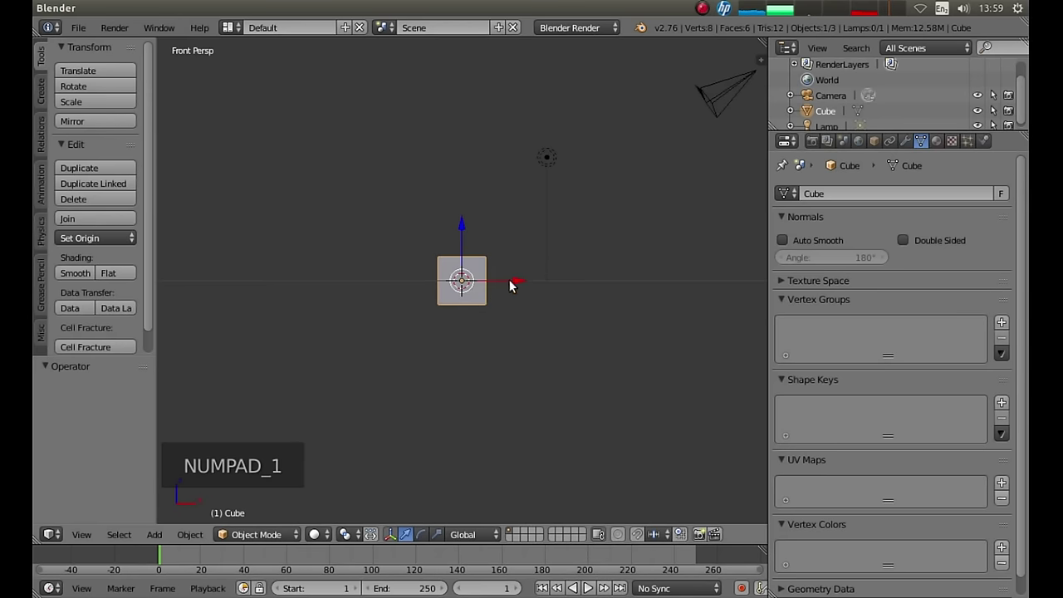
pyautogui.scroll(7, 512, 285)
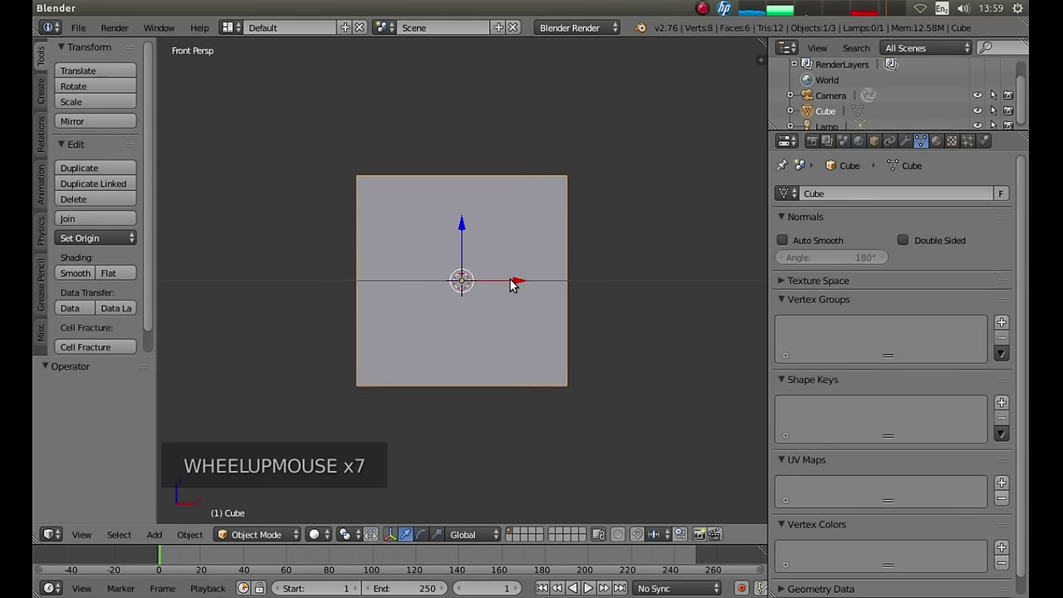
pyautogui.scroll(1, 513, 285)
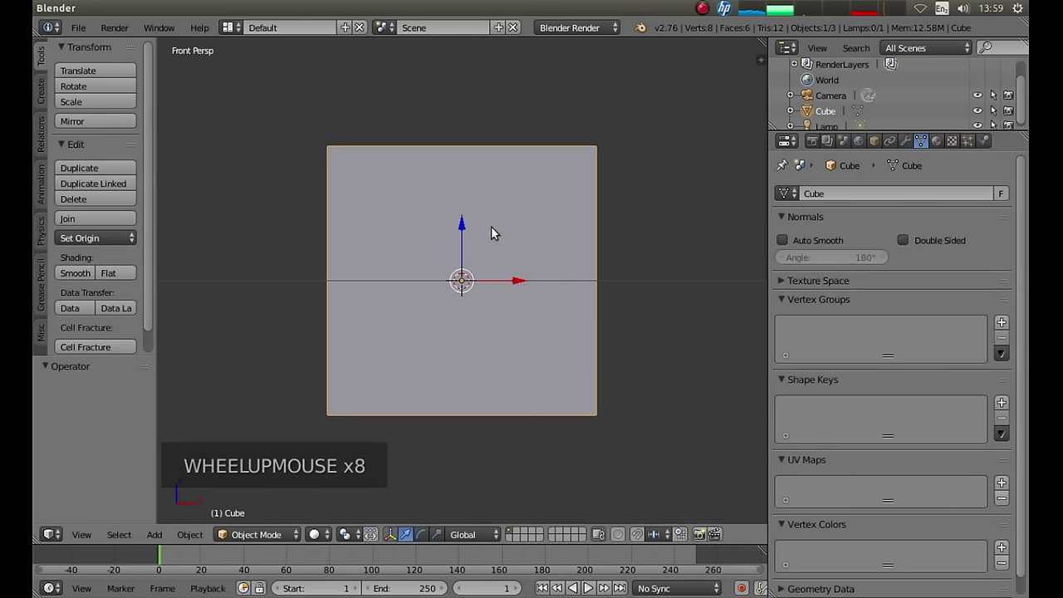
pyautogui.press('Tab')
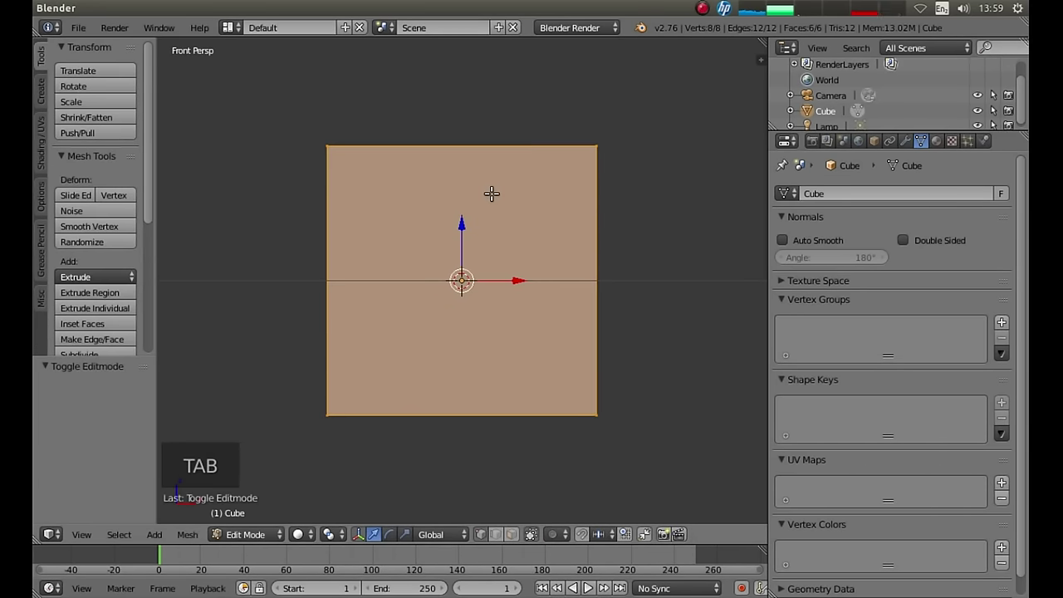
pyautogui.press('a')
pyautogui.press('a')
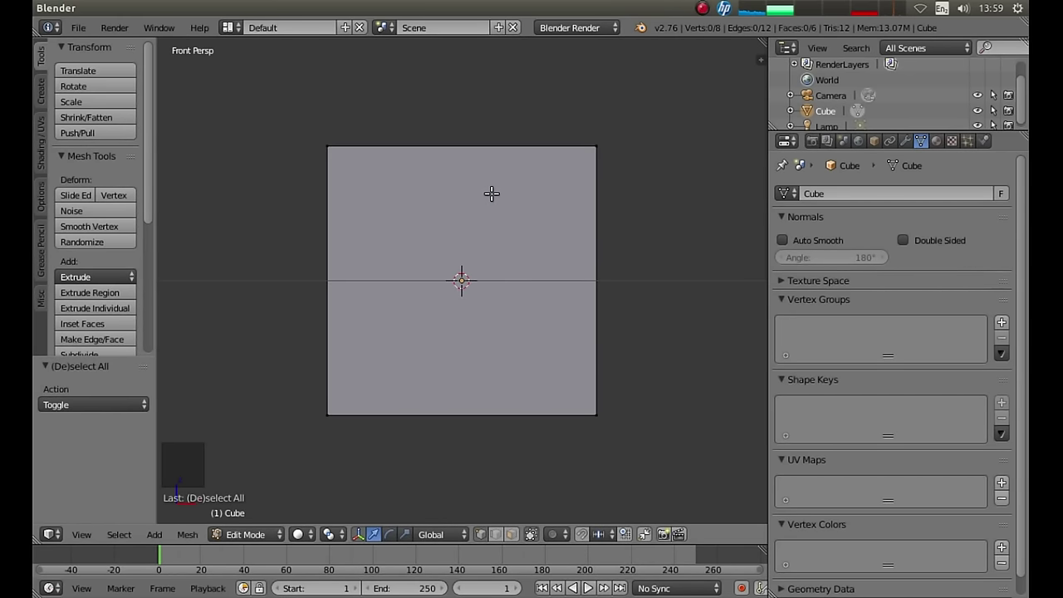
pyautogui.keyDown('shift'); pyautogui.rightClick(325, 144); pyautogui.keyUp('shift')
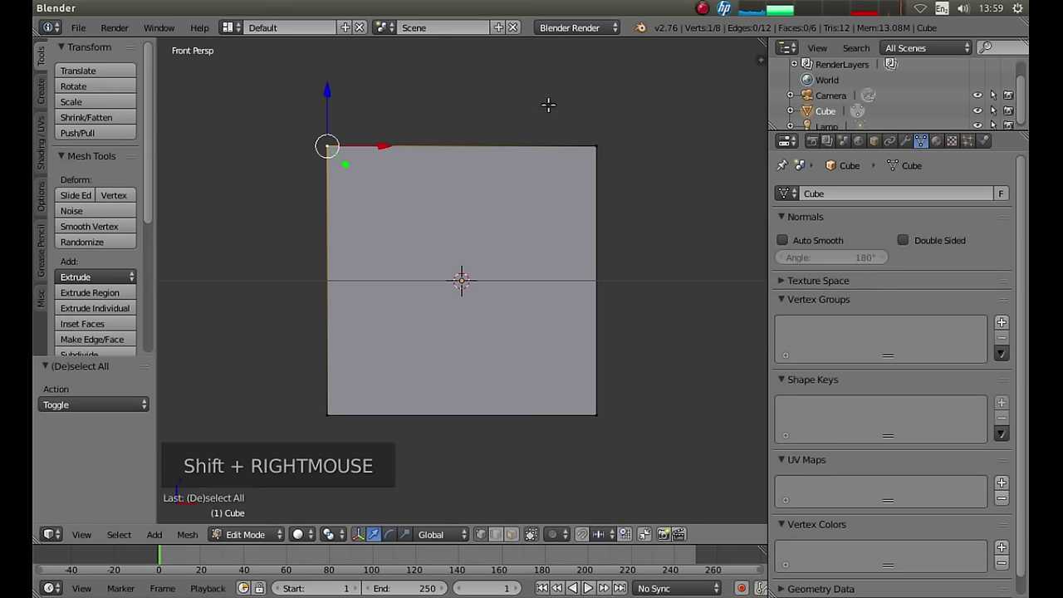
pyautogui.keyDown('shift'); pyautogui.rightClick(598, 144); pyautogui.keyUp('shift')
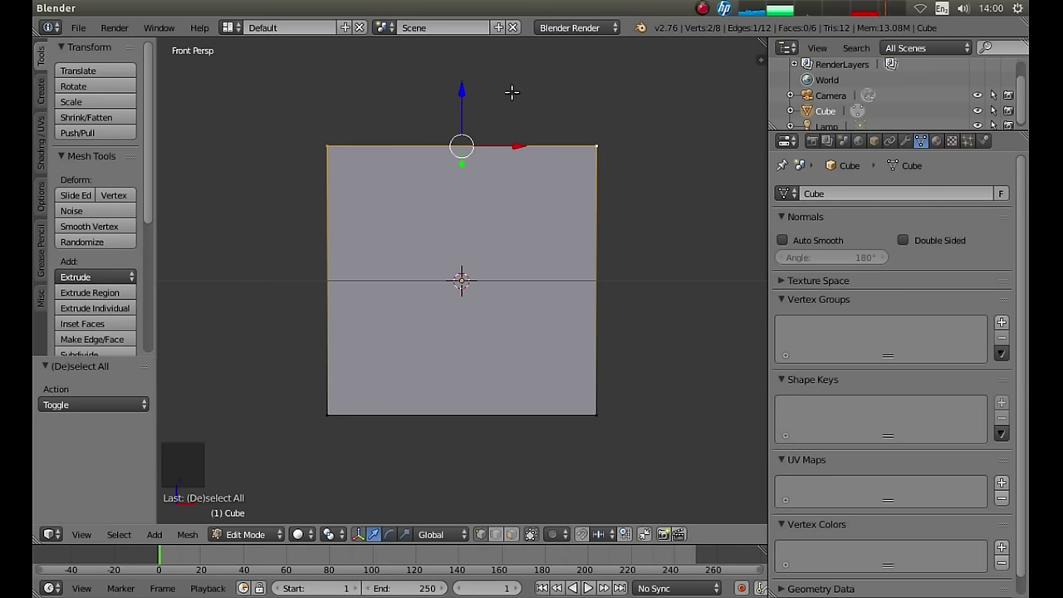
pyautogui.press('x')
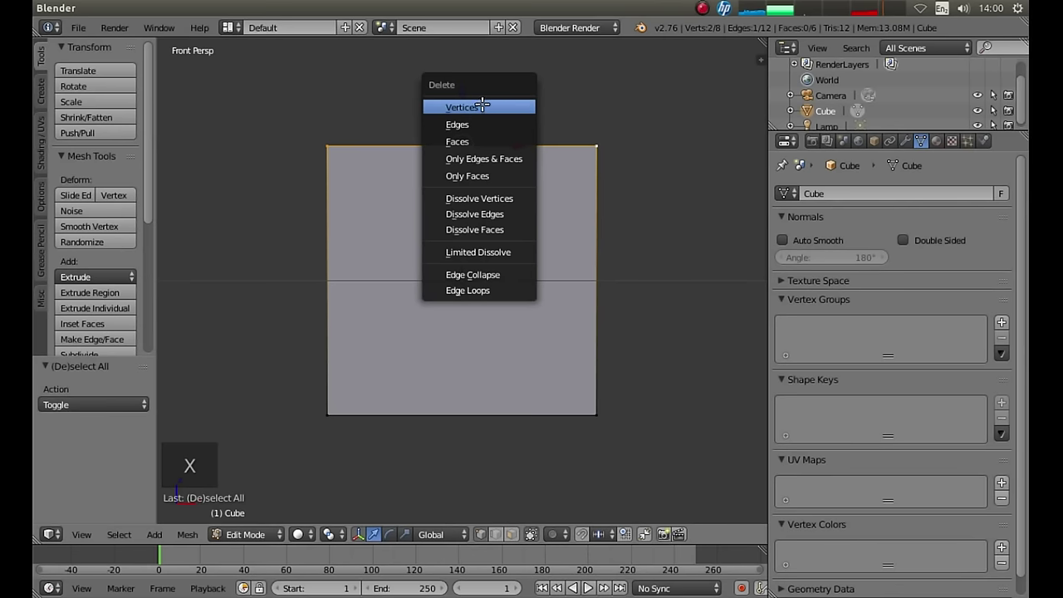
pyautogui.click(482, 106)
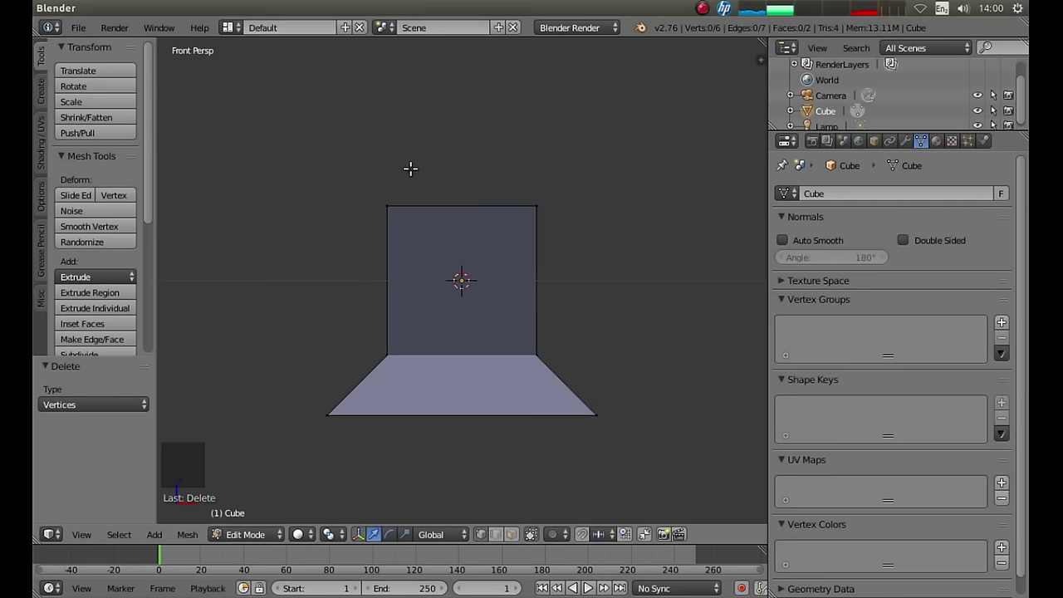
# Align the camera to the current front view with the Align Camera To View command.
pyautogui.press('space')
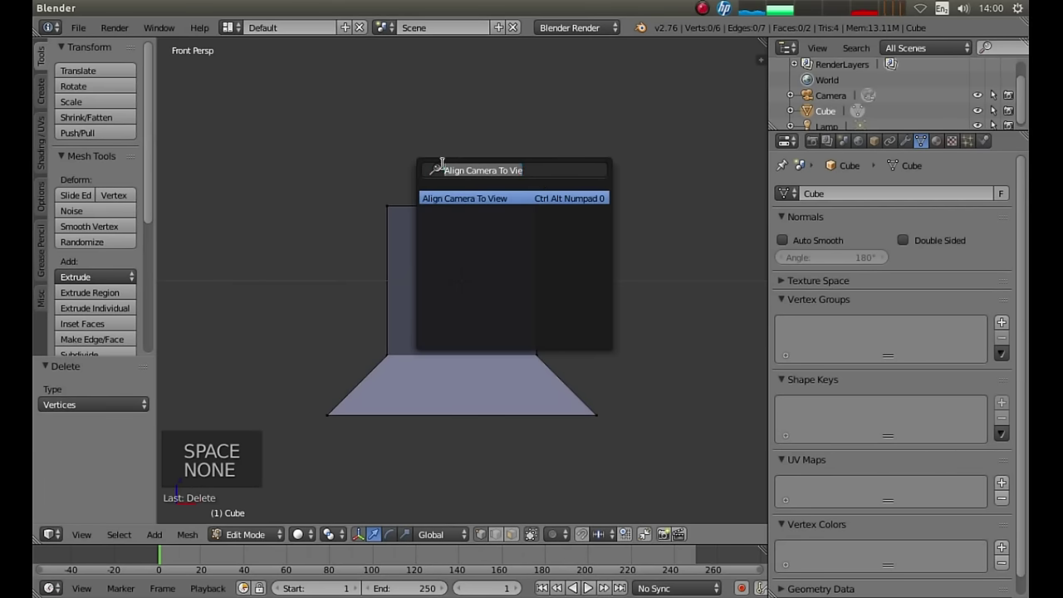
pyautogui.write('A')
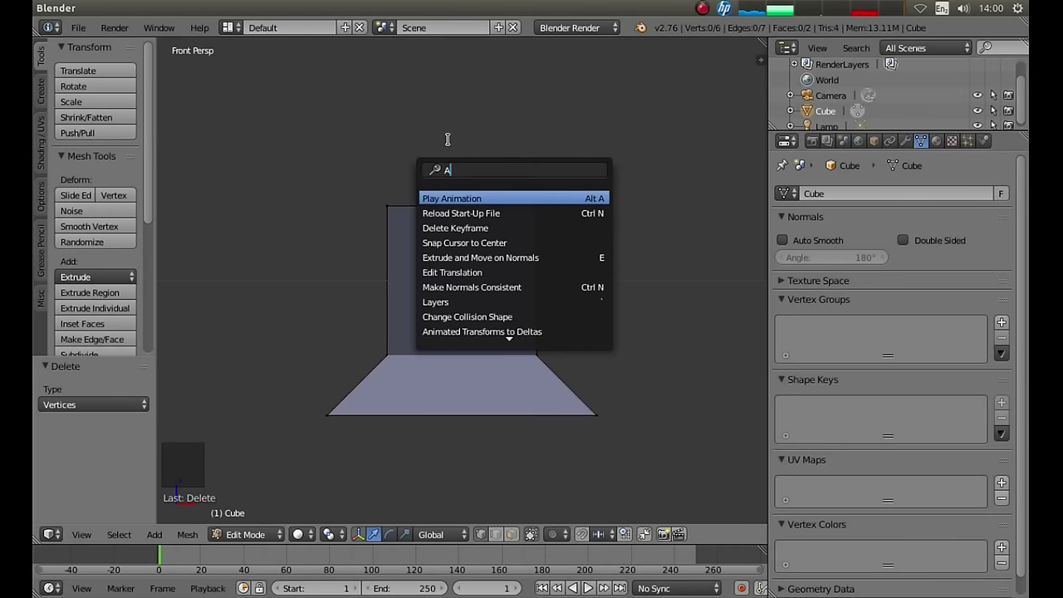
pyautogui.write('LIGN')
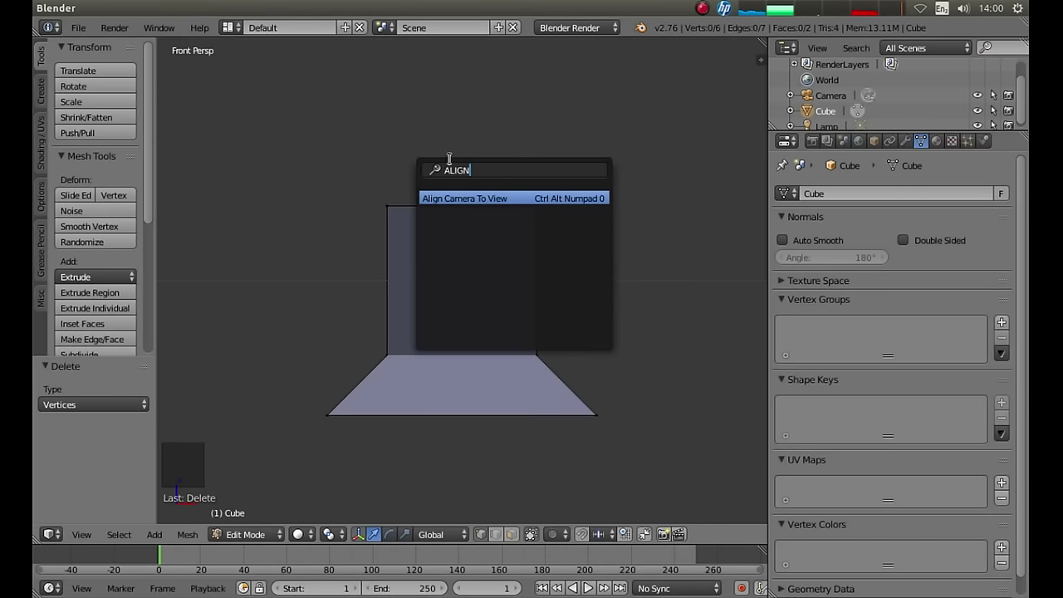
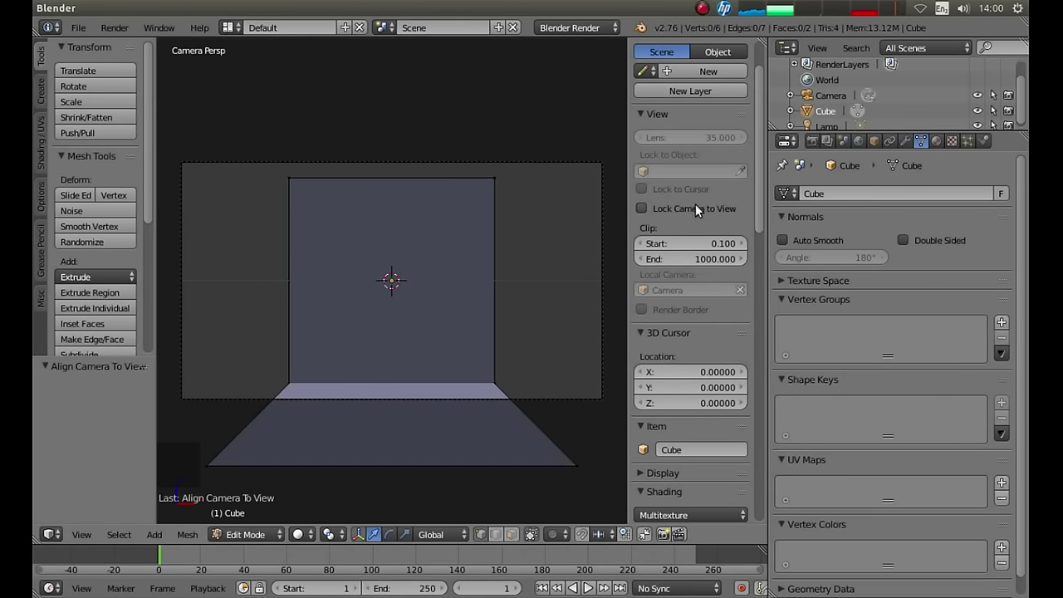
# Lock the camera to the view, move it back until the floor's front edge meets the frame's lower border, and unlock it.
pyautogui.click(641, 208)
pyautogui.keyDown('ctrl'); pyautogui.moveTo(464, 241); pyautogui.dragTo(477, 280, button='middle'); pyautogui.keyUp('ctrl')
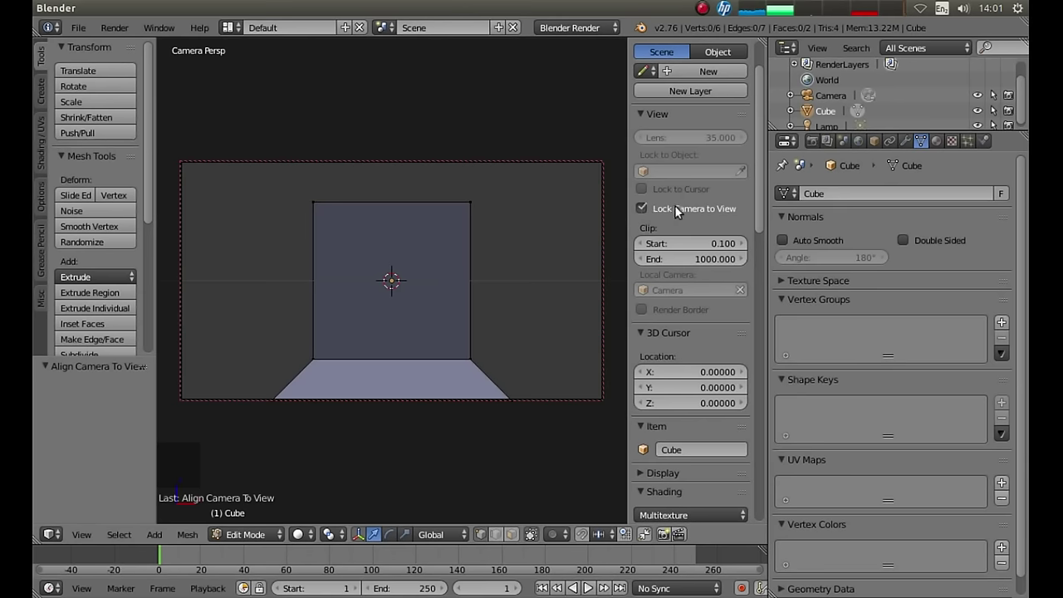
pyautogui.click(641, 209)
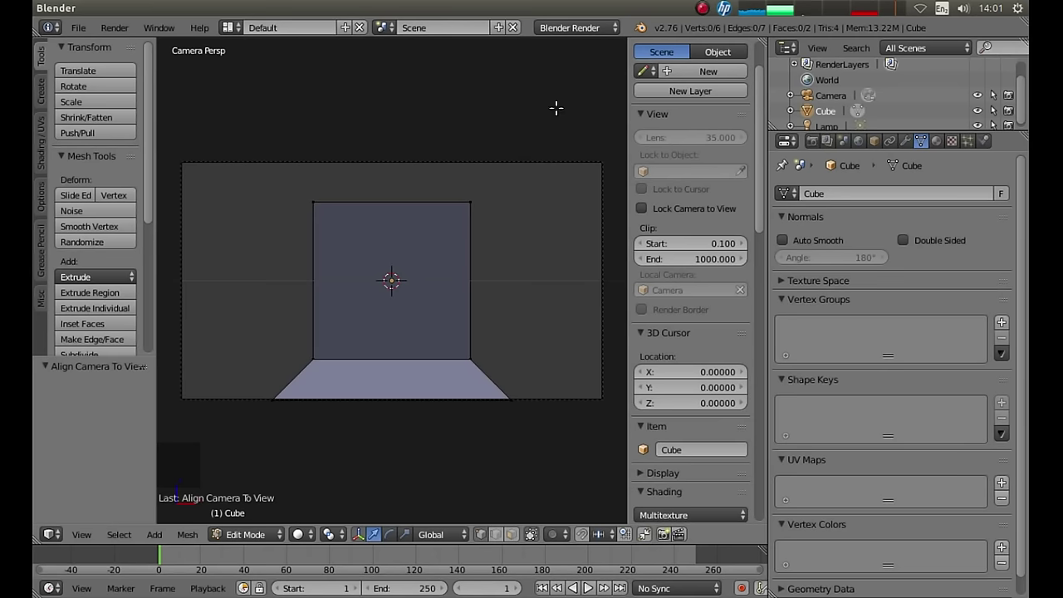
pyautogui.press('n')
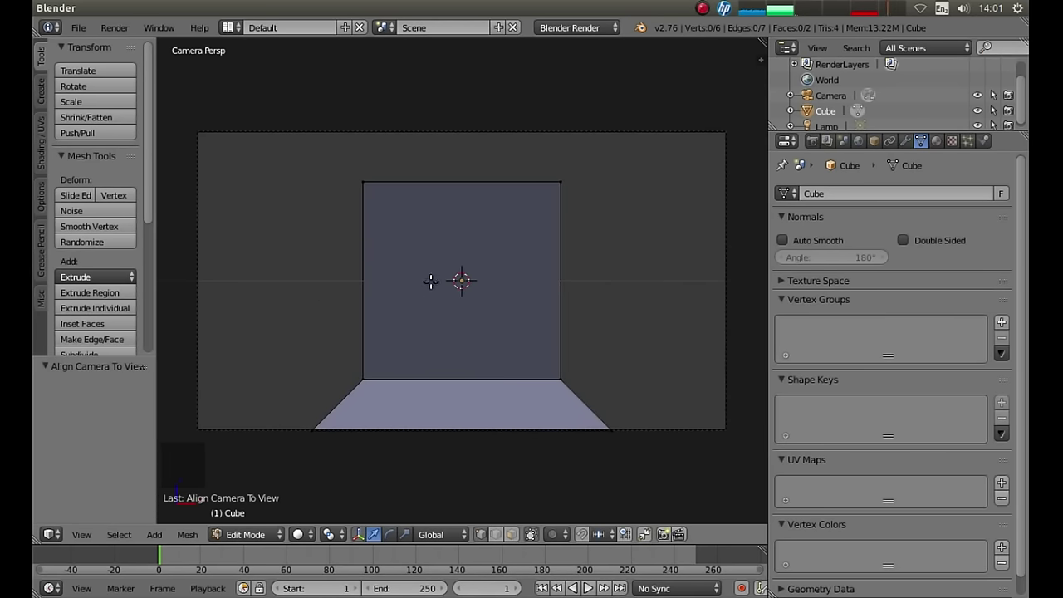
# Scale the whole mesh along the X axis by about 1.78 so the floor spans the camera frame's width.
pyautogui.press('a')
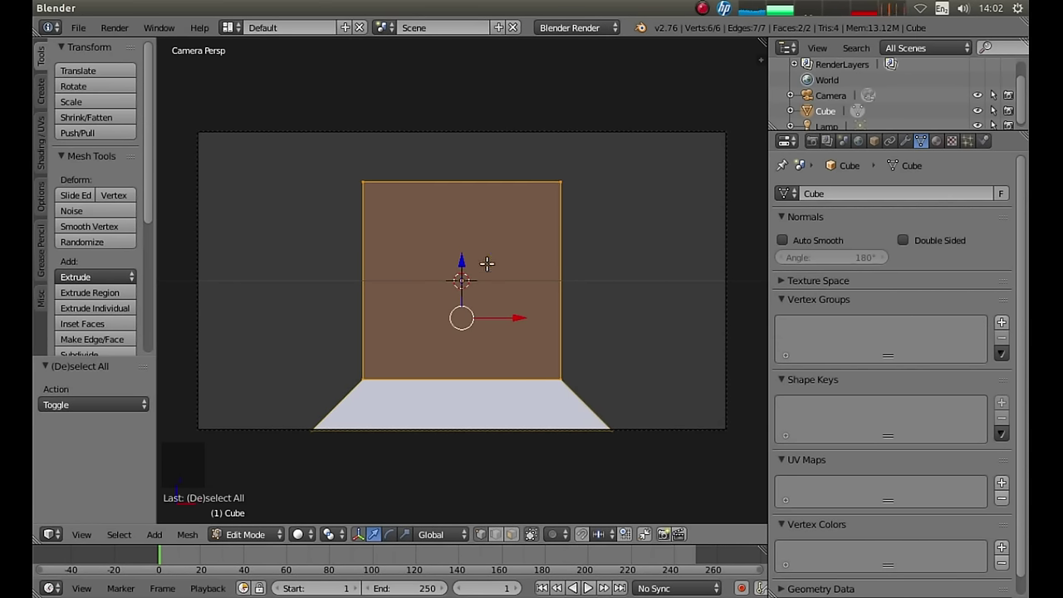
pyautogui.press('s')
pyautogui.press('x')
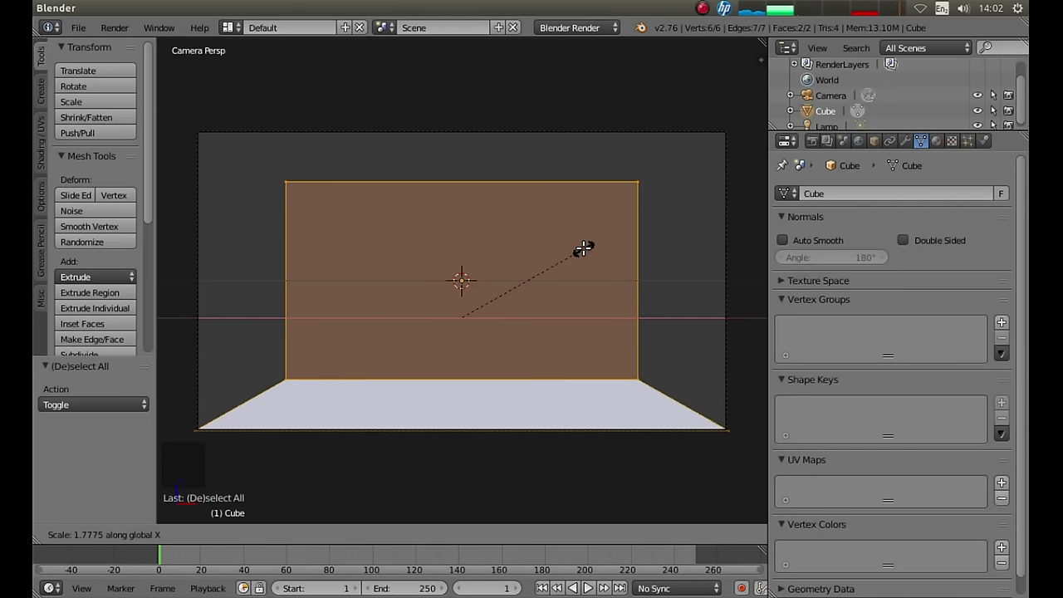
pyautogui.click(584, 248)
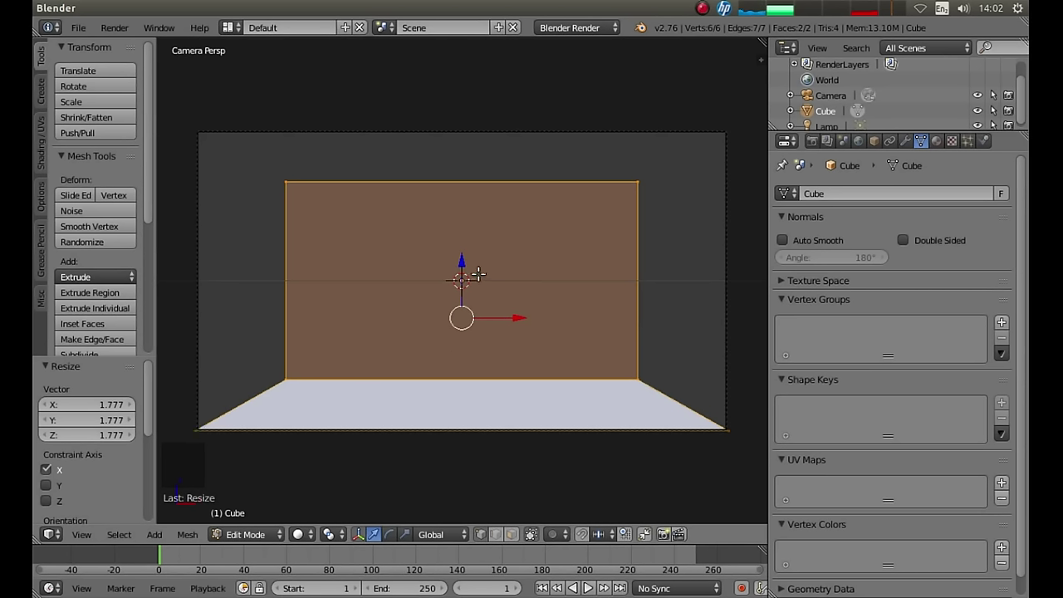
# In edge select mode, scale the edge where the wall meets the floor along X by 1.525 to span the camera frame's width.
pyautogui.click(497, 535)
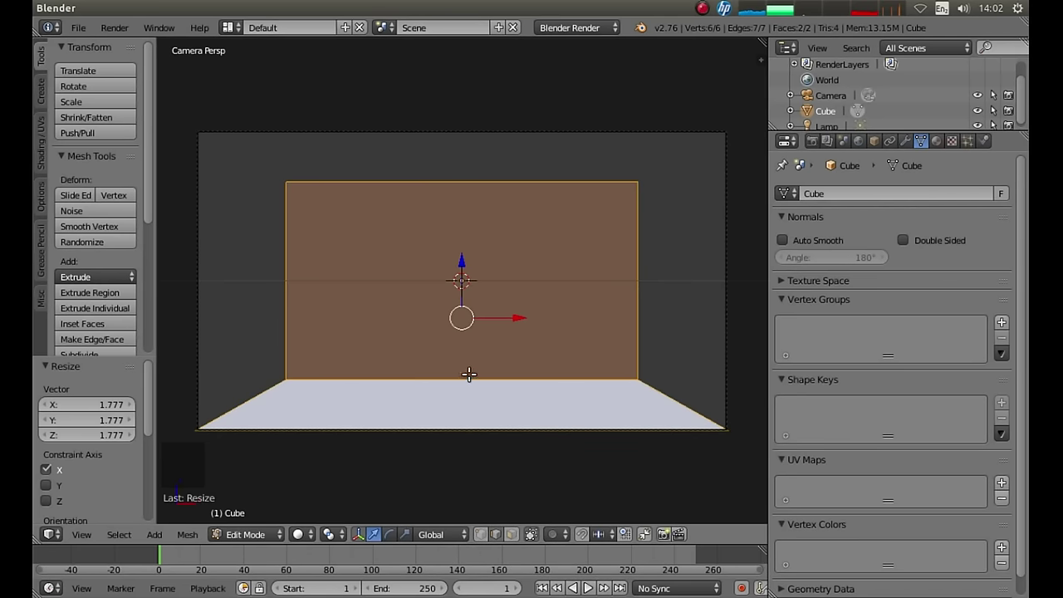
pyautogui.rightClick(443, 376)
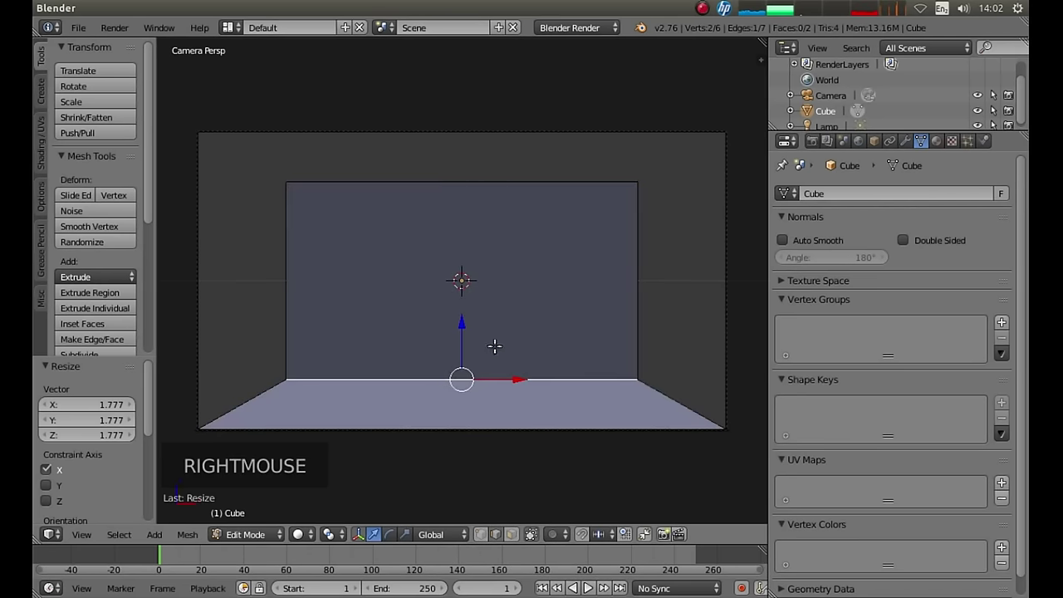
pyautogui.press('s')
pyautogui.press('x')
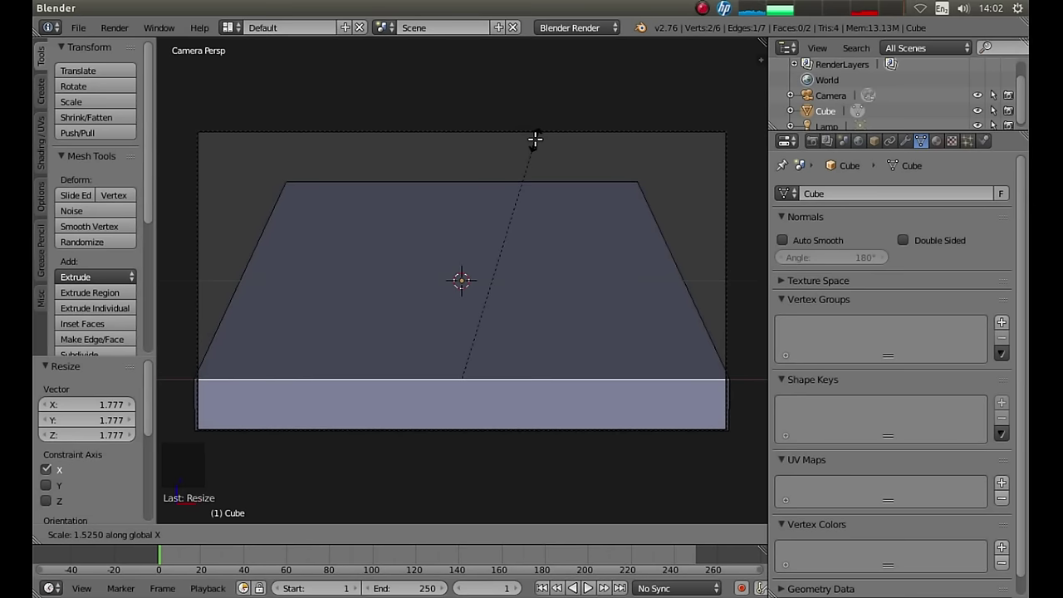
pyautogui.click(535, 139)
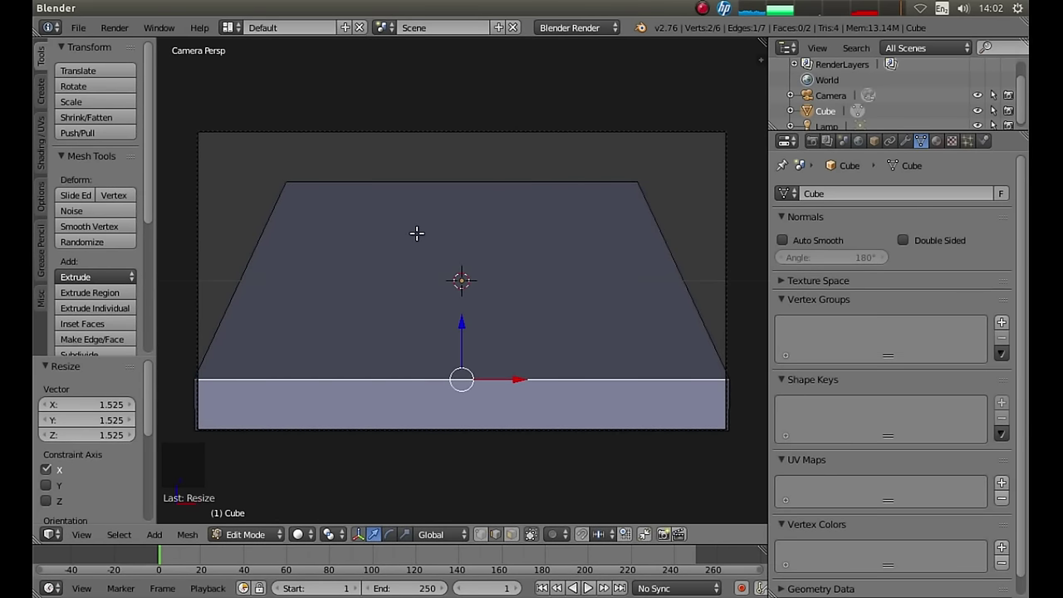
# Move the wall's top edge away from the camera along the Y axis by about 8.04 units.
pyautogui.rightClick(448, 180)
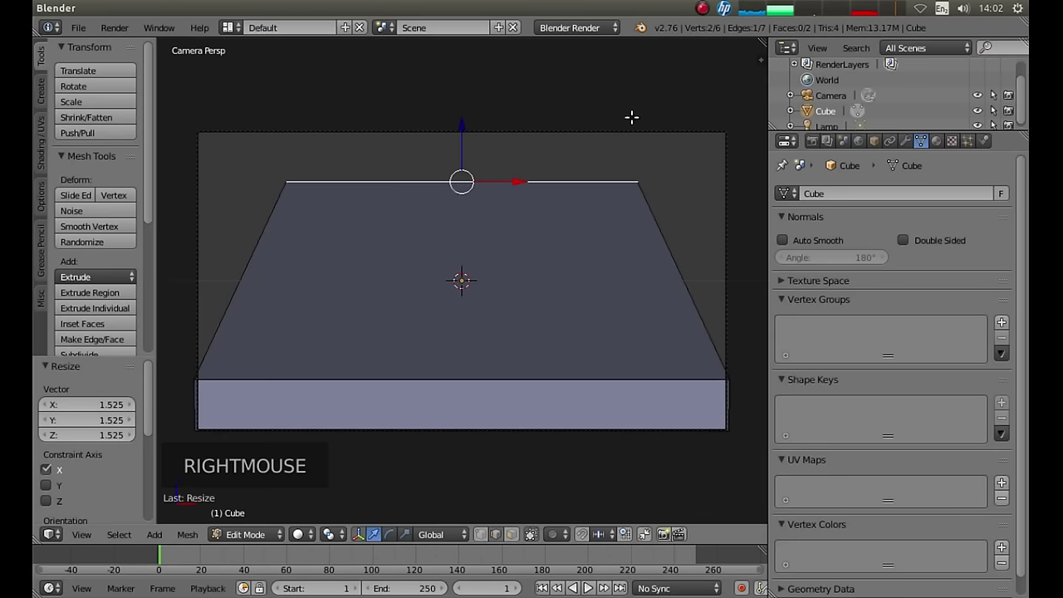
pyautogui.press('KP_3')
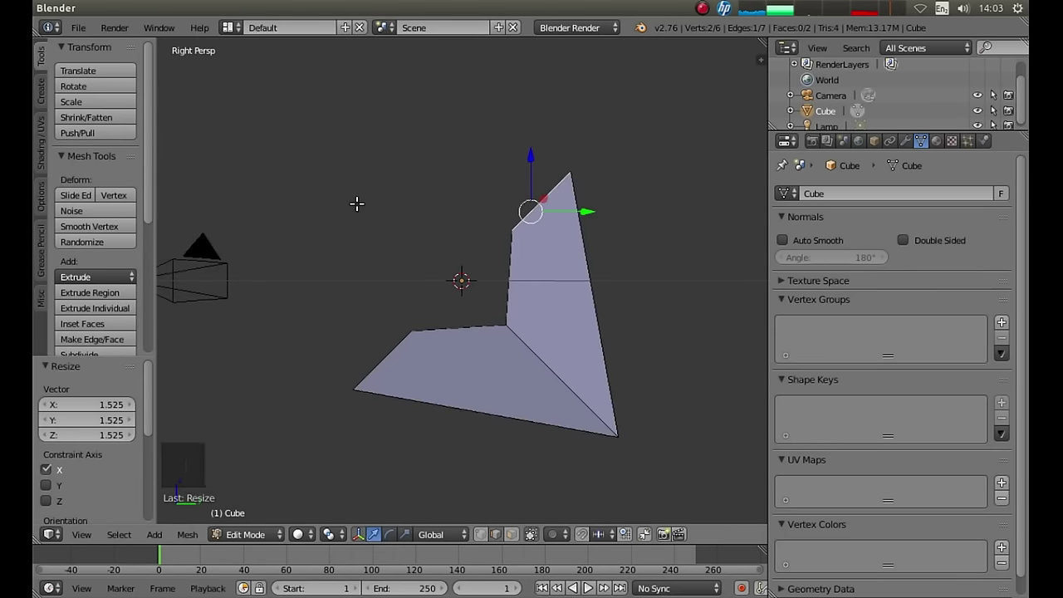
pyautogui.scroll(-4, 357, 203)
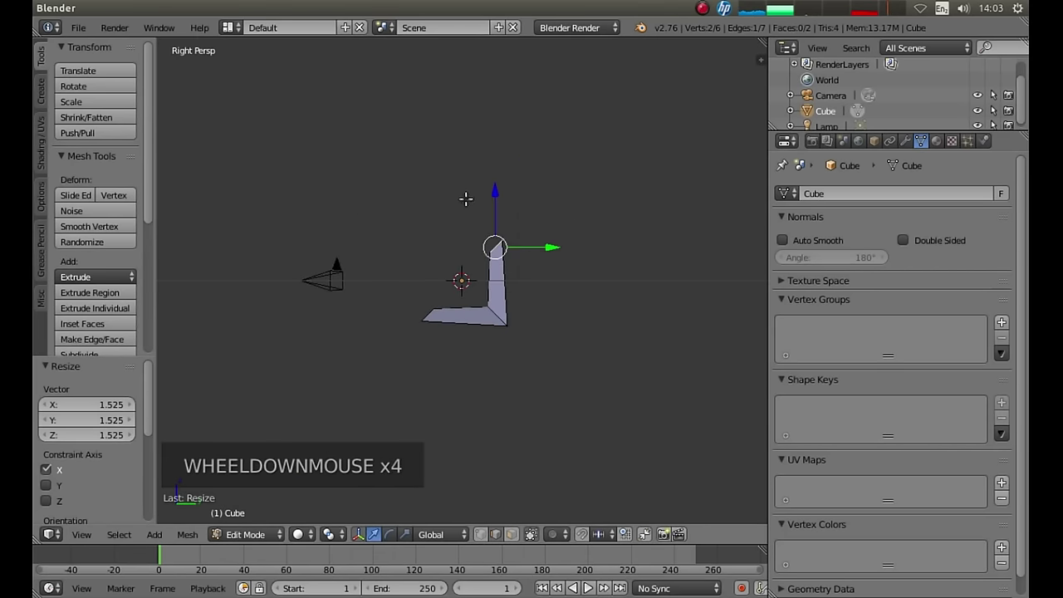
pyautogui.click(551, 247)
pyautogui.moveTo(551, 247); pyautogui.dragTo(220, 263)
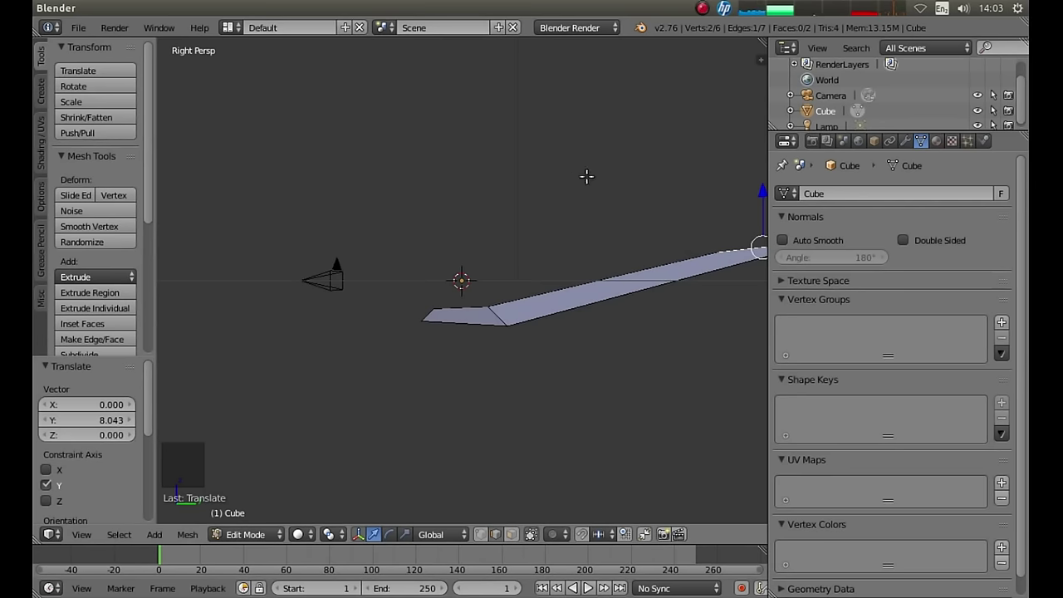
pyautogui.keyDown('shift'); pyautogui.moveTo(601, 173); pyautogui.dragTo(516, 172, button='middle'); pyautogui.keyUp('shift')
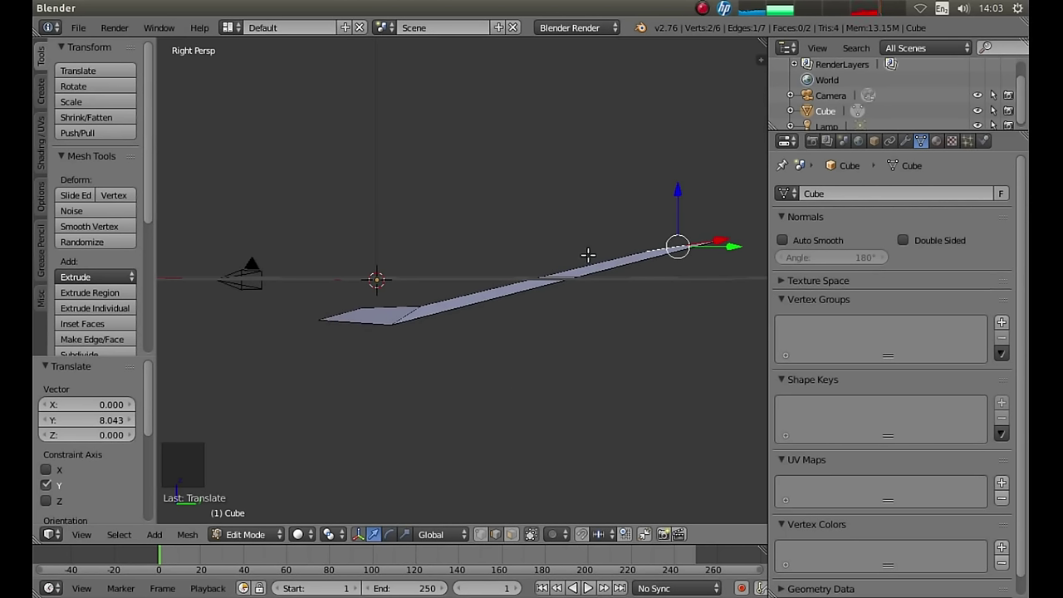
# Raise the wall's top edge along Z by about 2.64 units to the camera frame's upper border.
pyautogui.moveTo(397, 396); pyautogui.dragTo(412, 311, button='middle')
pyautogui.rightClick(412, 311)
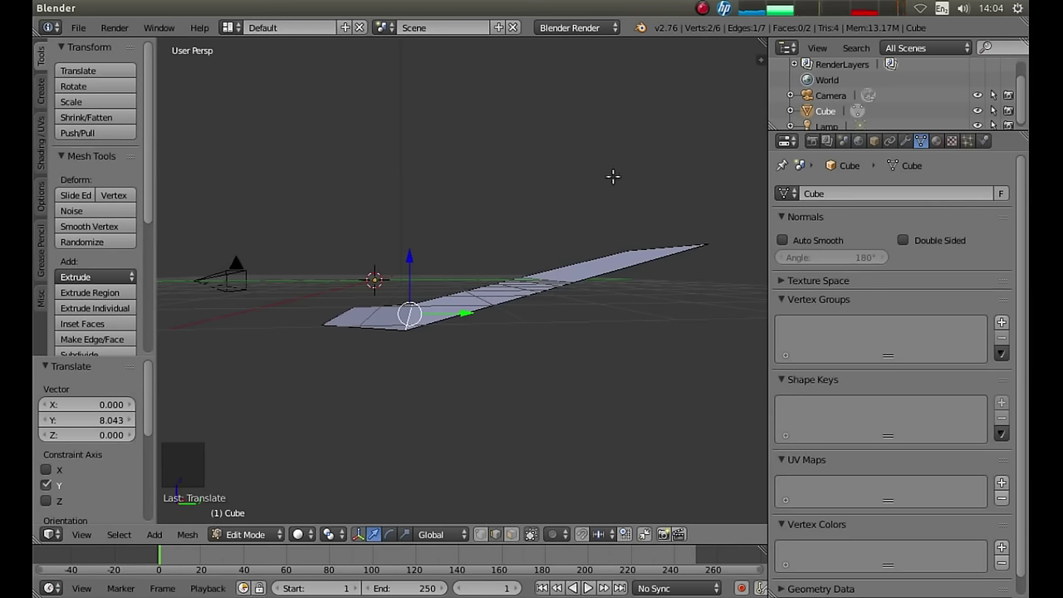
pyautogui.rightClick(660, 246)
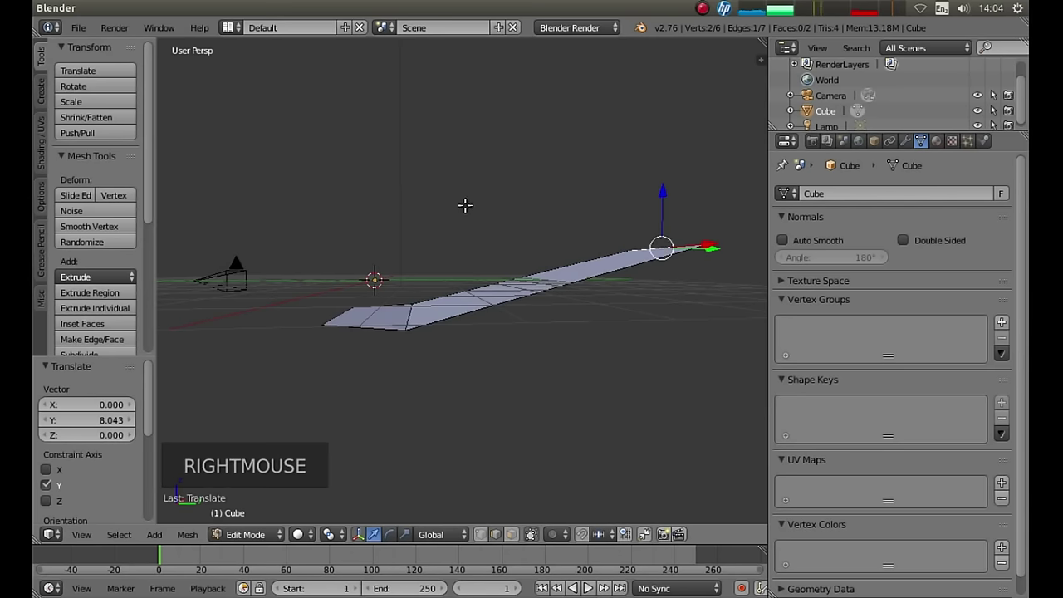
pyautogui.press('KP_0')
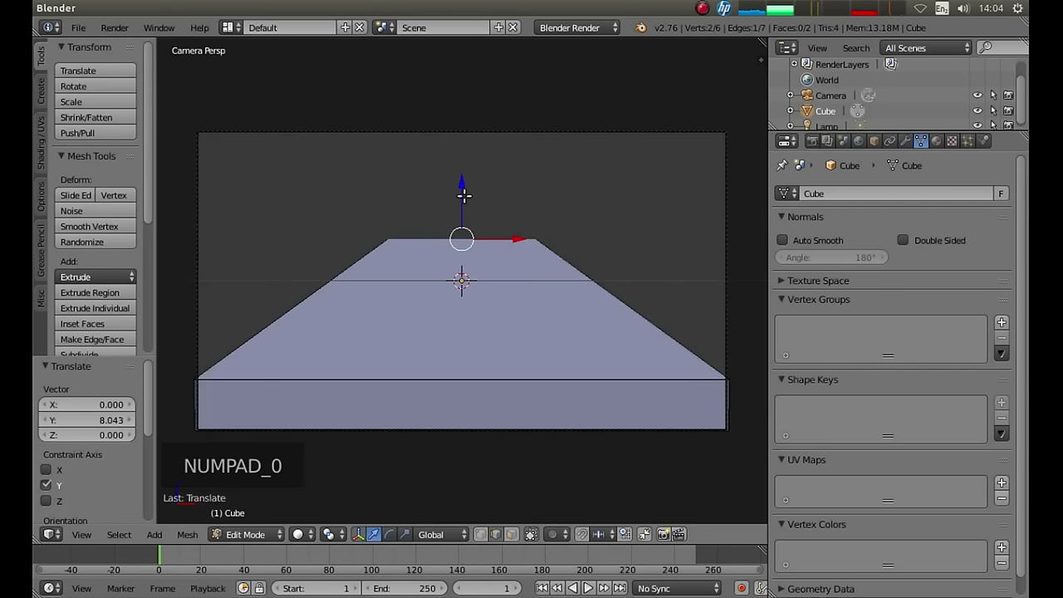
pyautogui.moveTo(461, 182); pyautogui.dragTo(447, 74)
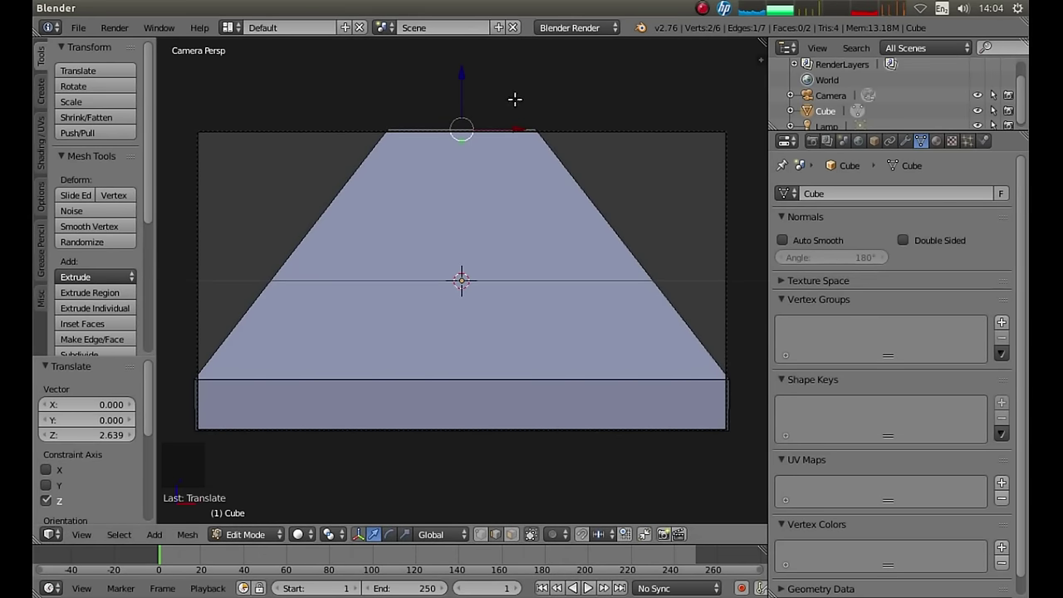
# Scale the wall's top edge along X by about 3.61 so the wall fills the camera frame's width.
pyautogui.press('s')
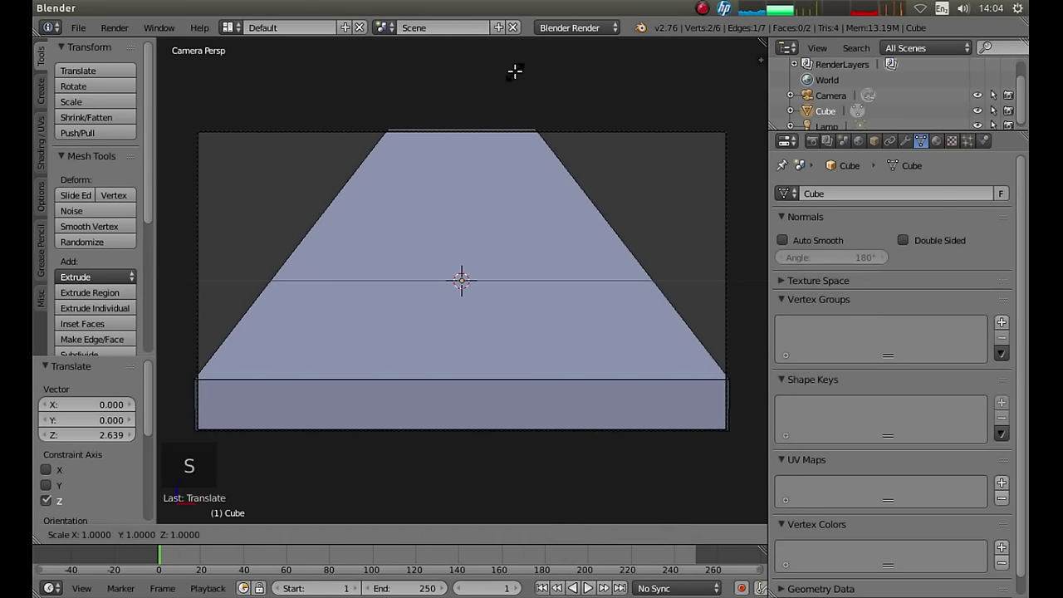
pyautogui.press('x')
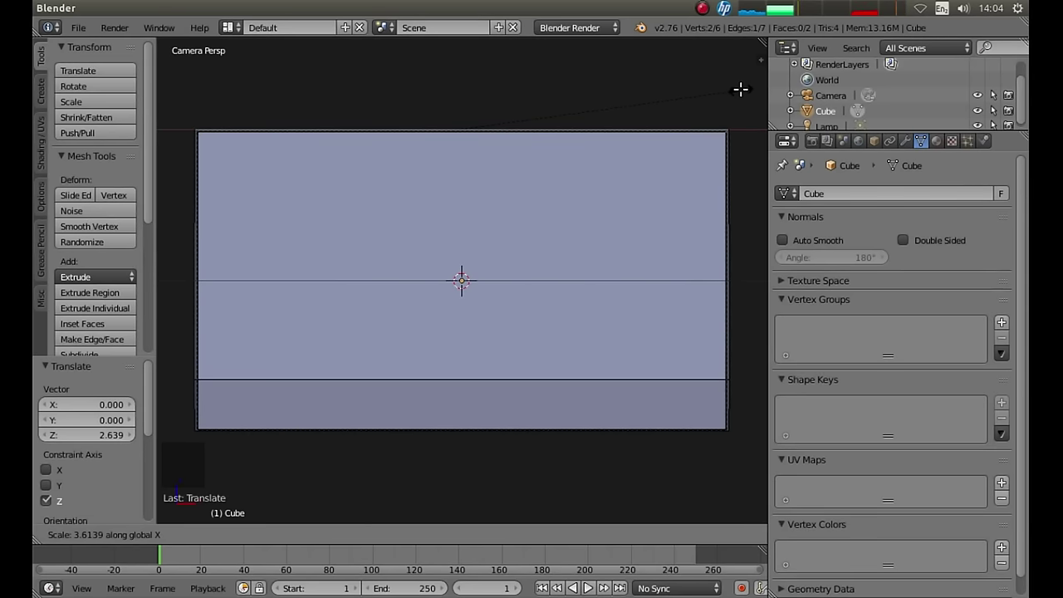
pyautogui.click(740, 89)
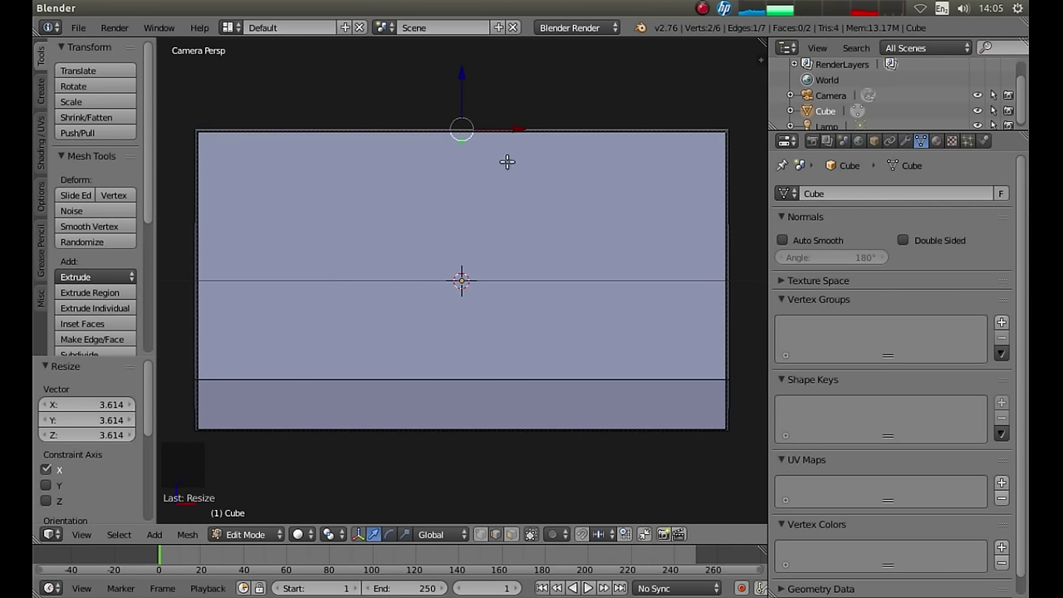
# Add 20 evenly spaced vertical loop cuts running across both the wall and the floor.
pyautogui.click(147, 95)
pyautogui.moveTo(147, 93); pyautogui.dragTo(141, 178)
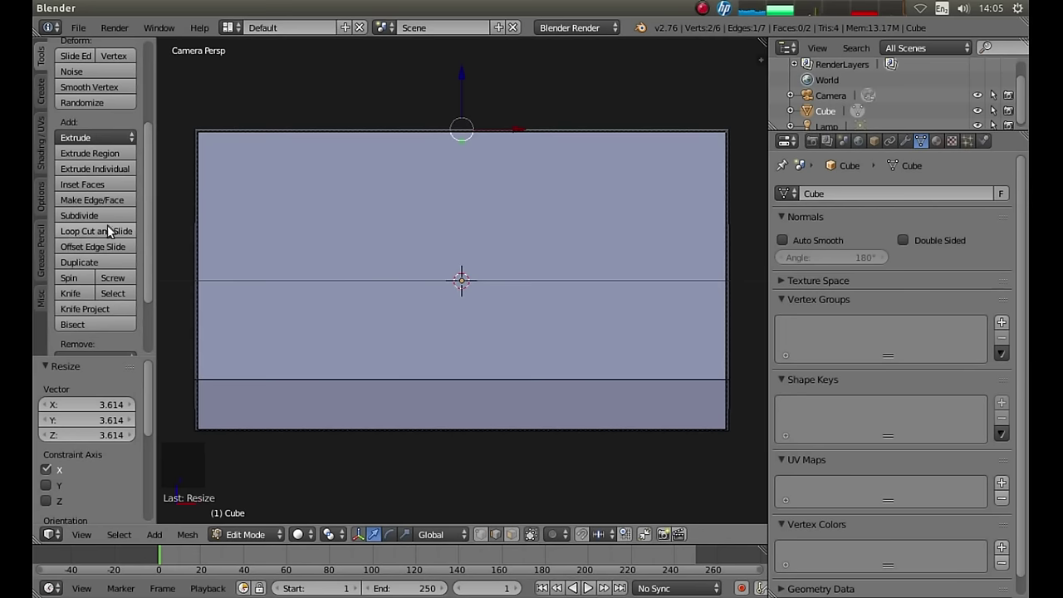
pyautogui.click(81, 225)
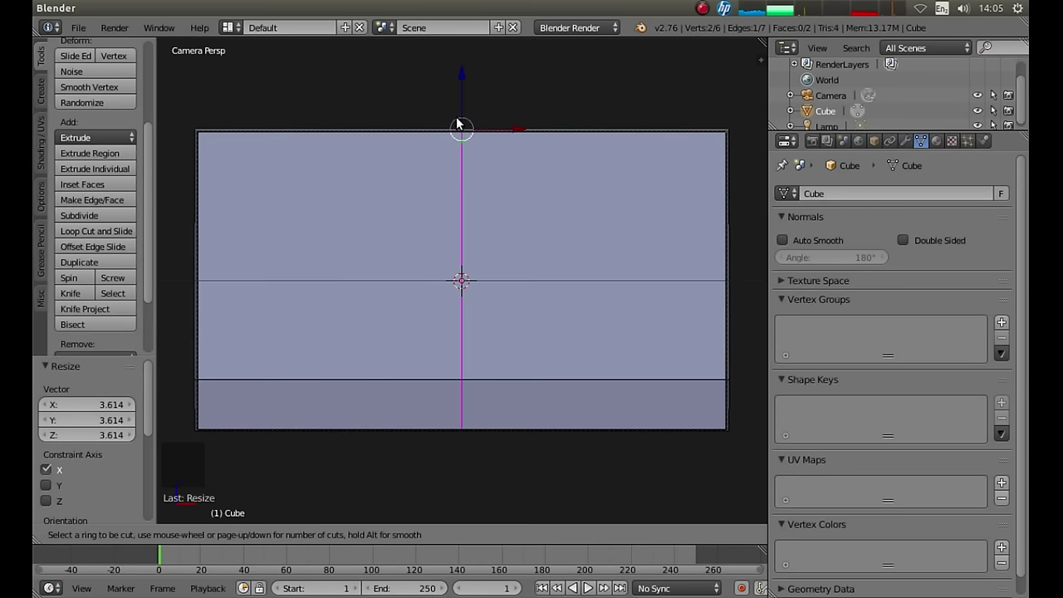
pyautogui.write('20')
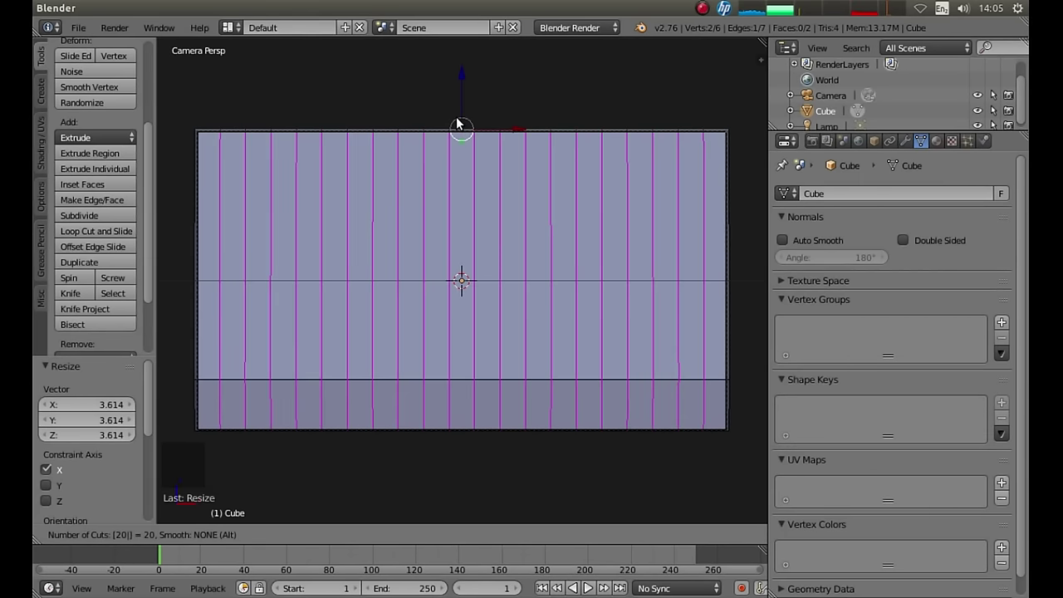
pyautogui.press('Return')
pyautogui.rightClick(456, 119)
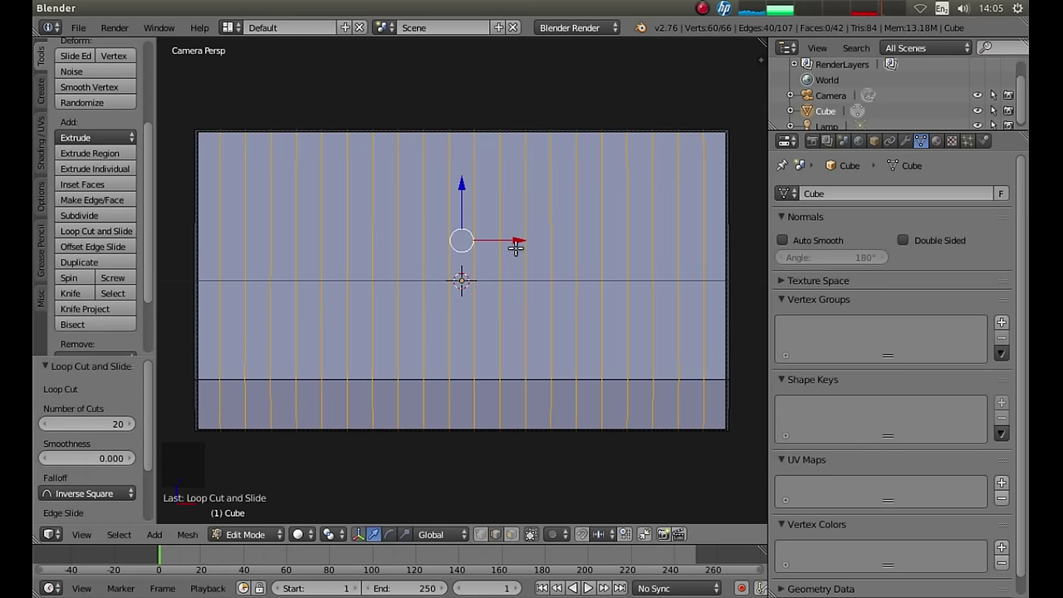
# Add 20 evenly spaced horizontal loop cuts to the wall with Loop Cut and Slide.
pyautogui.click(90, 229)
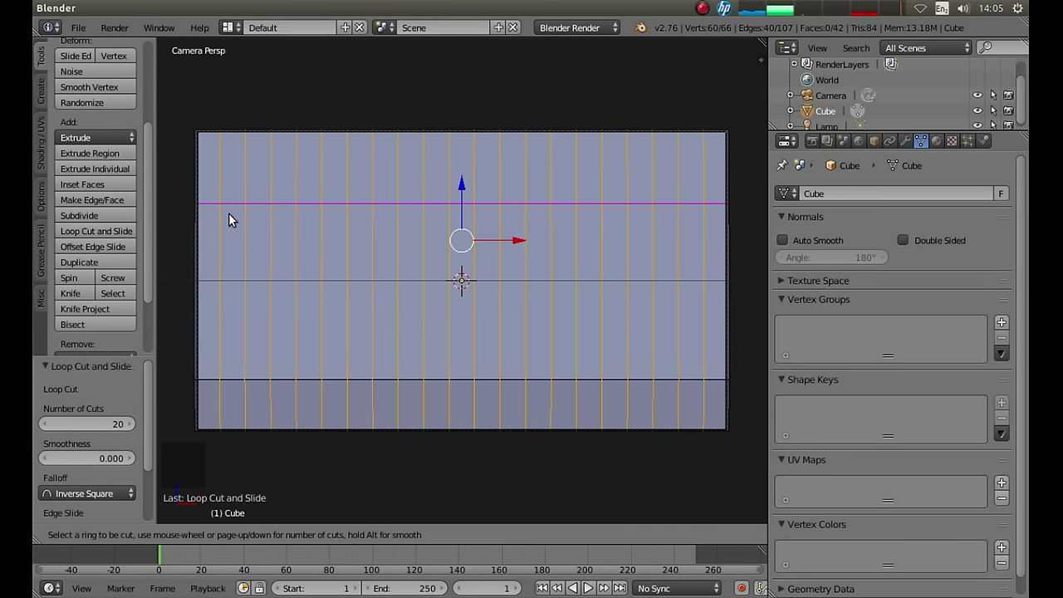
pyautogui.write('20')
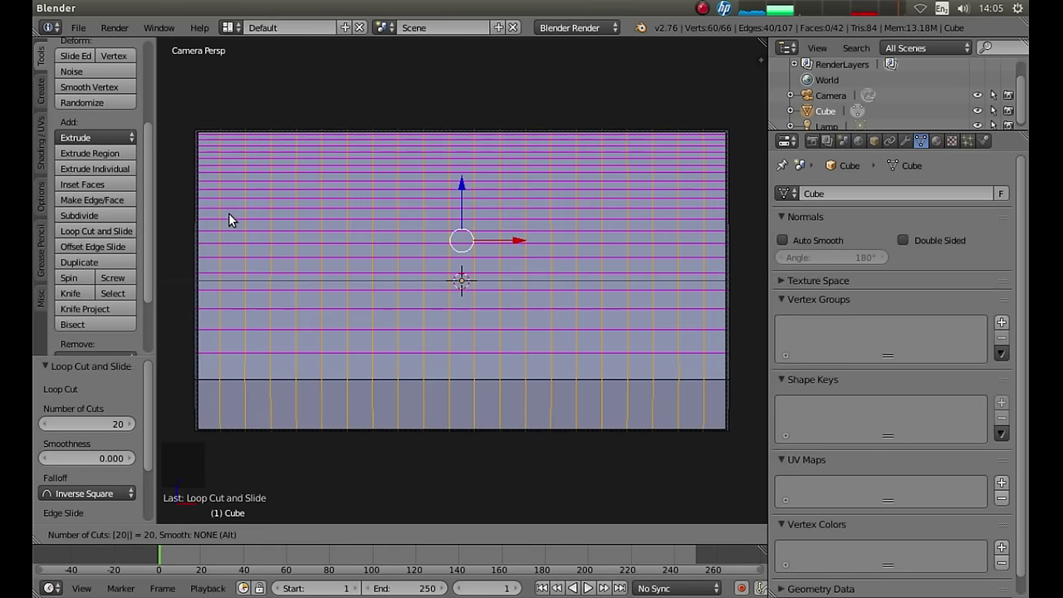
pyautogui.press('Return')
pyautogui.press('Return')
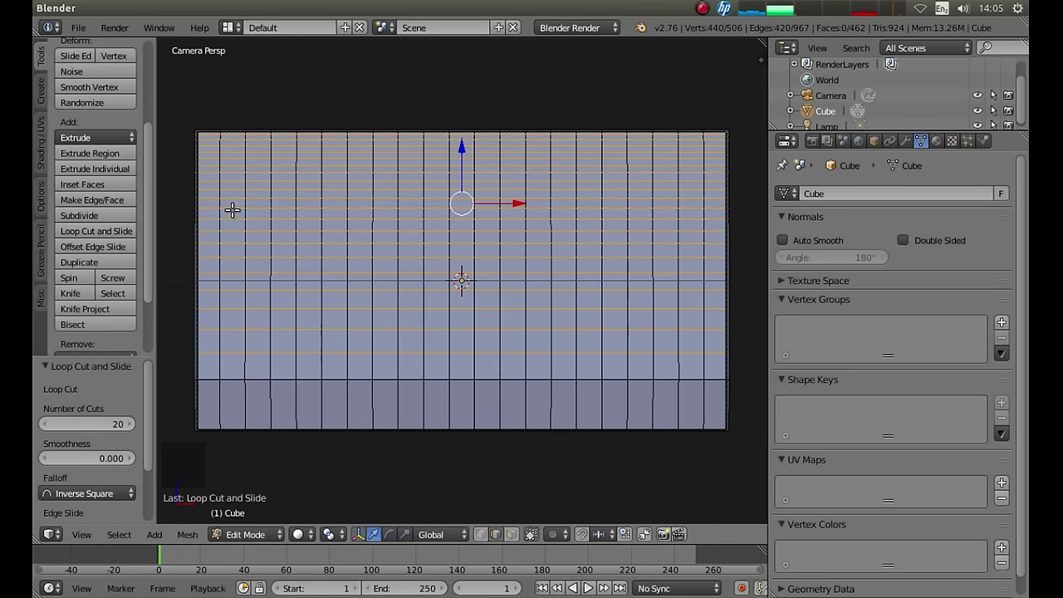
# Add 20 evenly spaced horizontal loop cuts to the floor with Loop Cut and Slide.
pyautogui.click(83, 230)
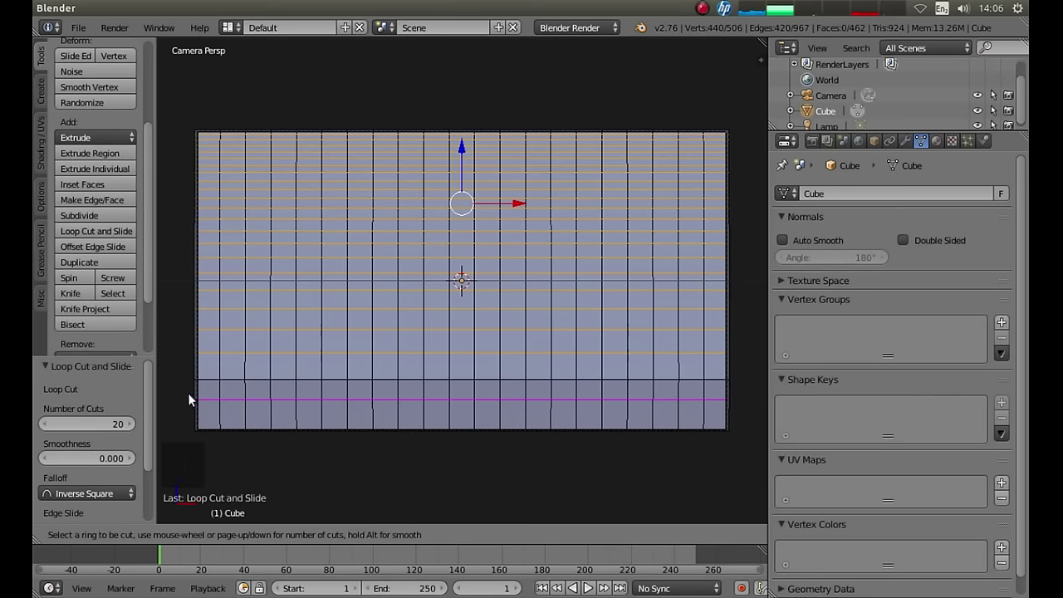
pyautogui.press('2')
pyautogui.press('0')
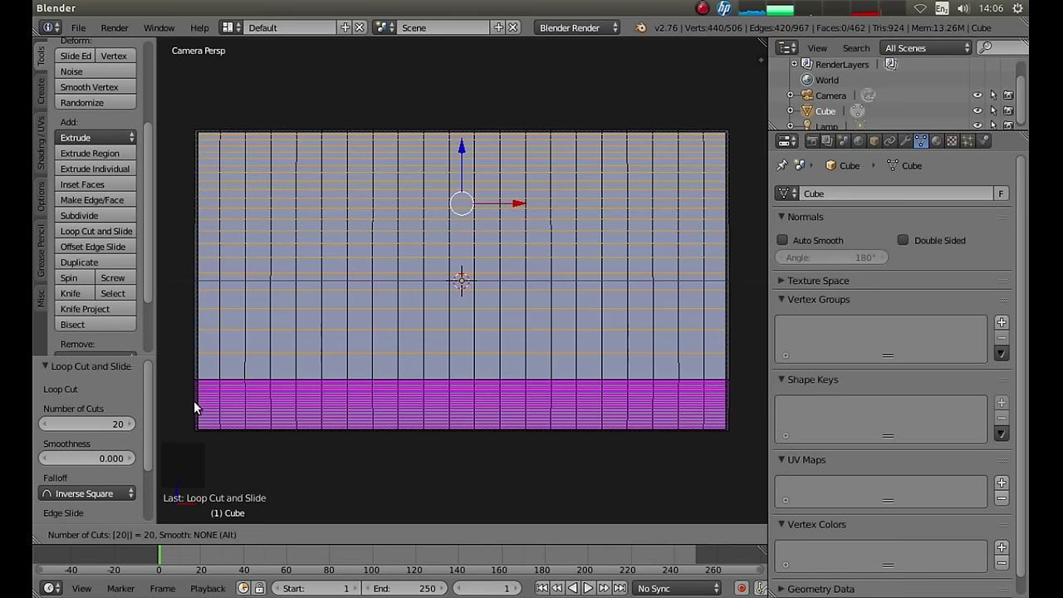
pyautogui.press('Return')
pyautogui.rightClick(193, 400)
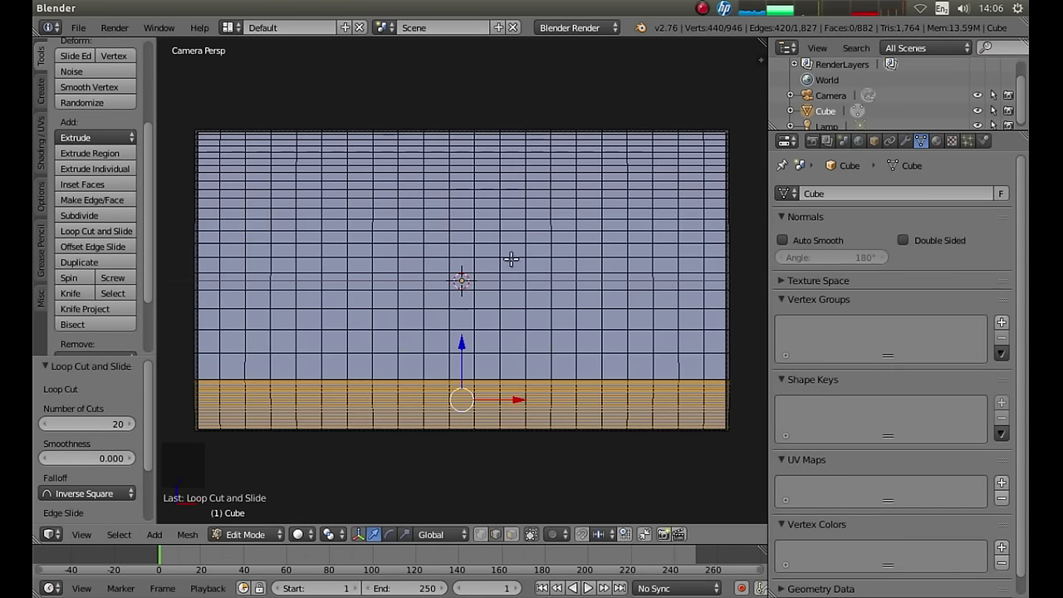
pyautogui.press('KP_3')
pyautogui.moveTo(425, 254); pyautogui.dragTo(536, 309, button='middle')
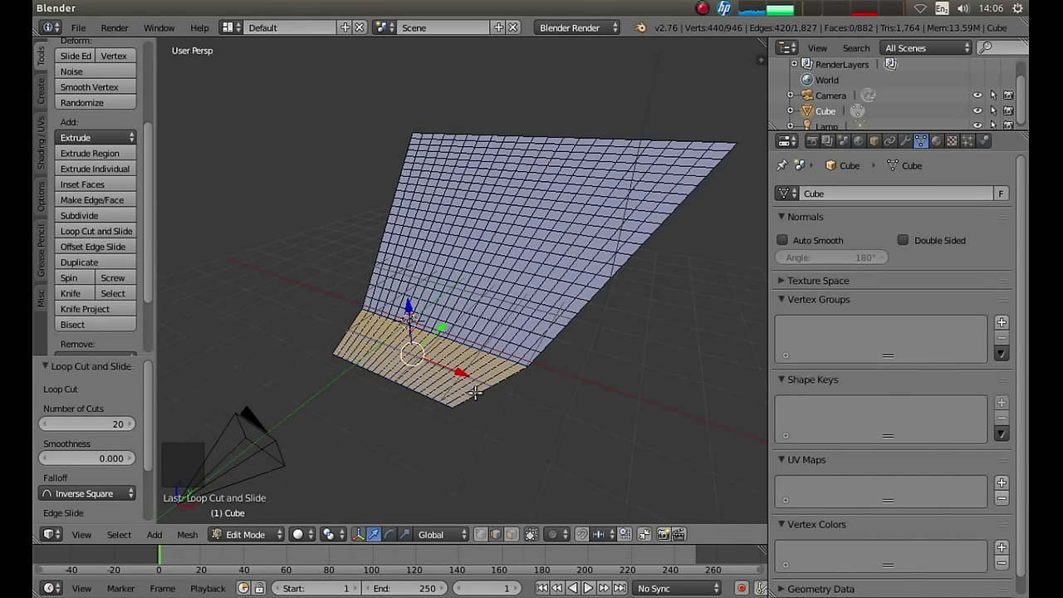
pyautogui.moveTo(452, 409); pyautogui.dragTo(436, 380, button='middle')
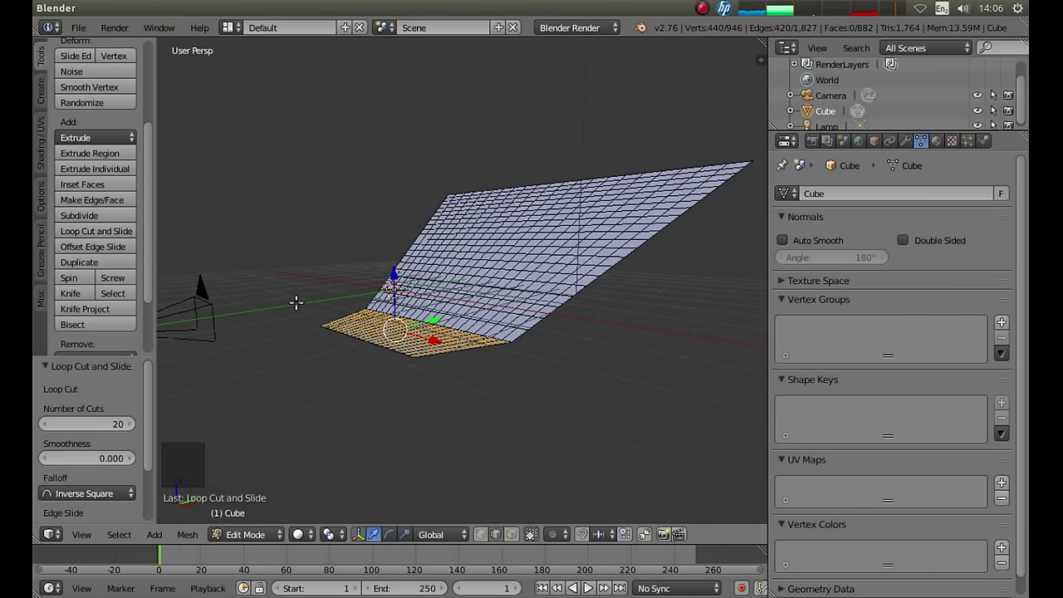
pyautogui.moveTo(323, 358); pyautogui.dragTo(334, 380, button='middle')
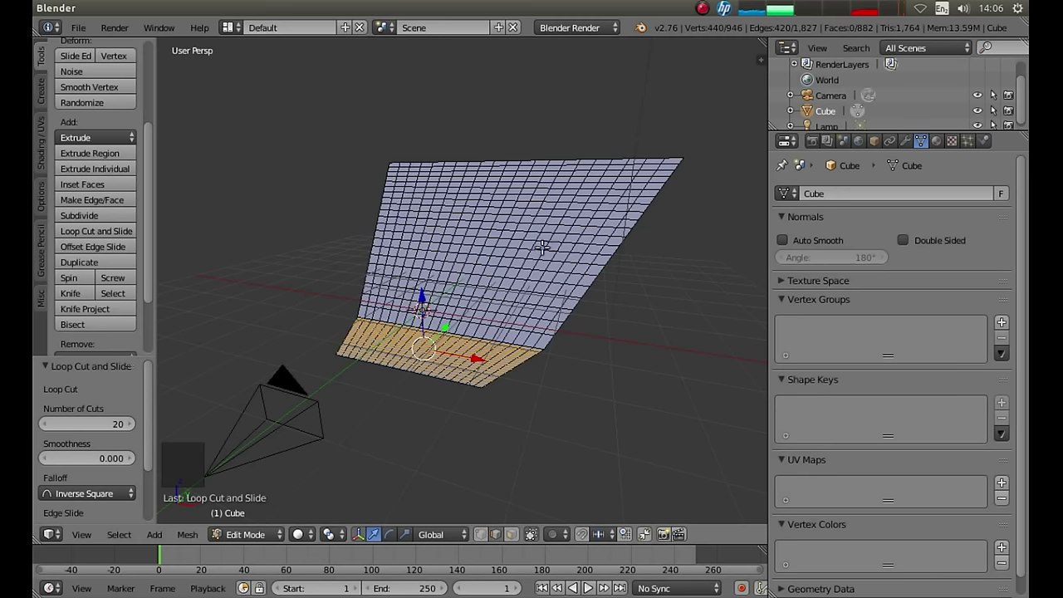
pyautogui.press('KP_0')
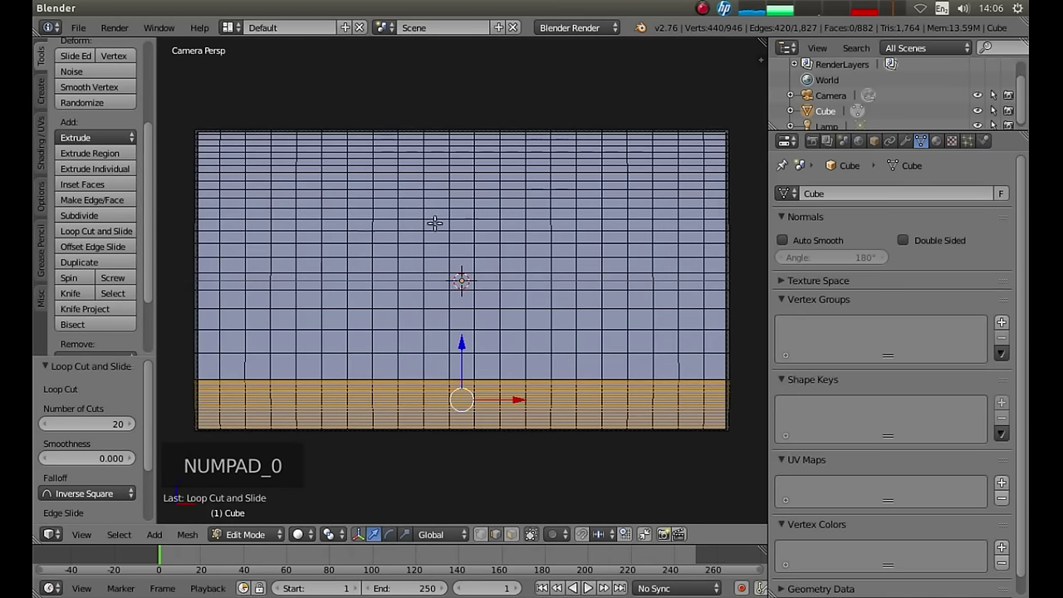
# Select the entire subdivided wall-and-floor mesh.
pyautogui.press('a')
pyautogui.press('a')
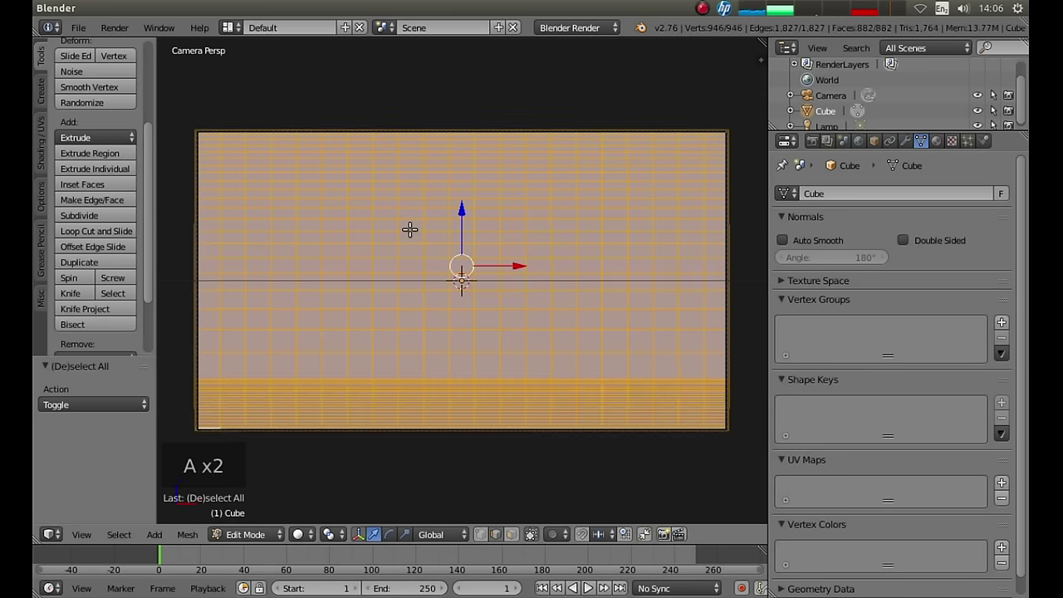
pyautogui.press('a')
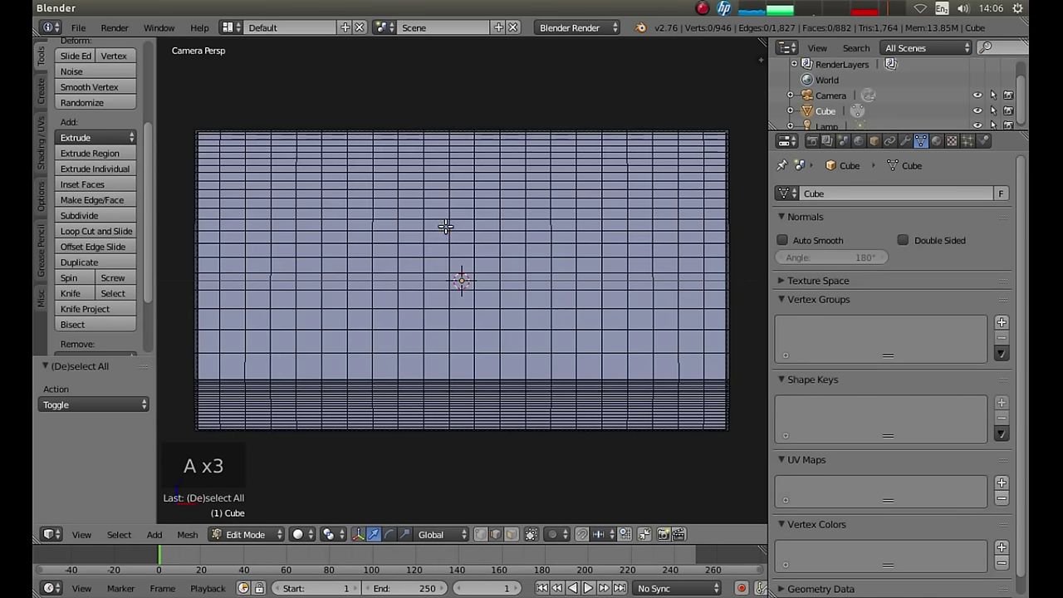
pyautogui.press('a')
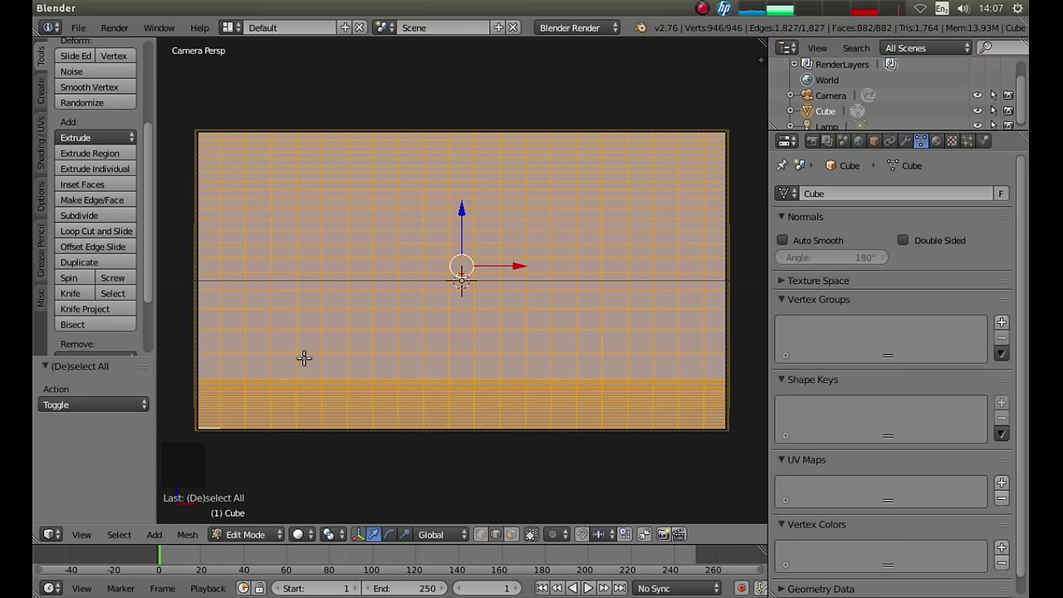
pyautogui.press('a')
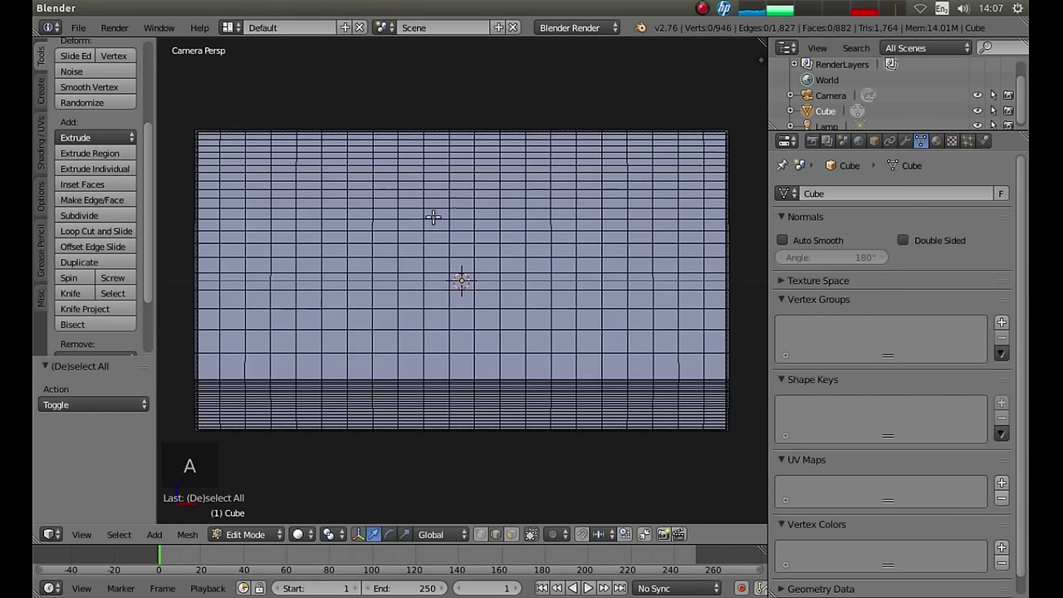
pyautogui.press('a')
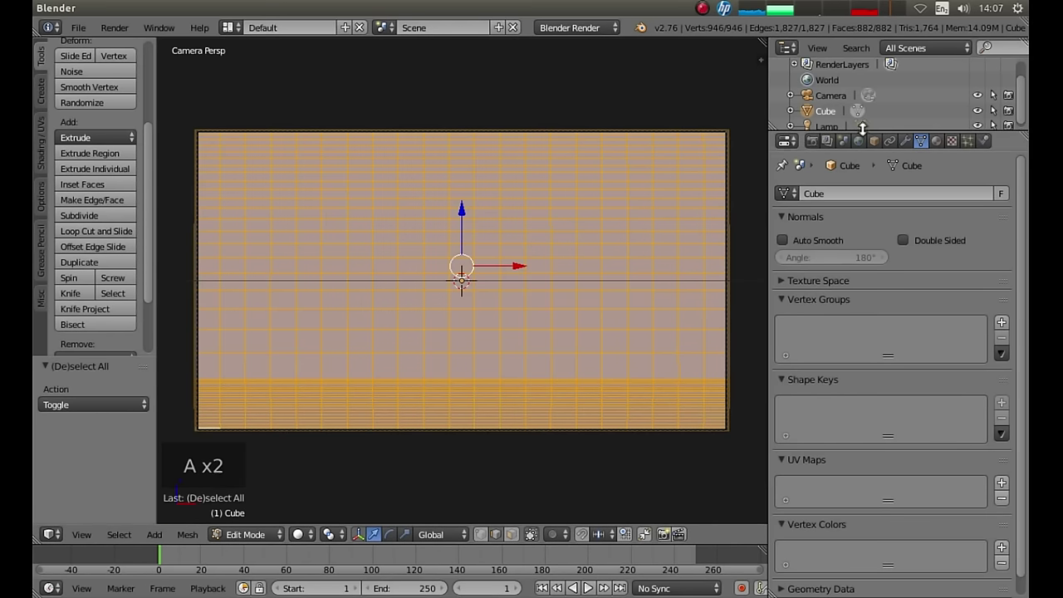
pyautogui.click(952, 141)
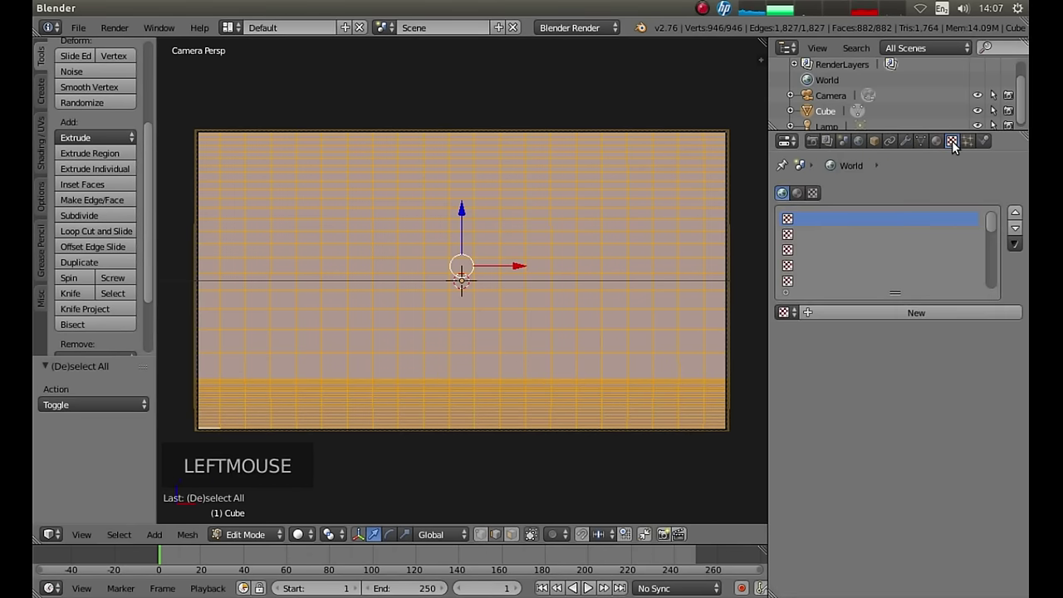
pyautogui.click(814, 194)
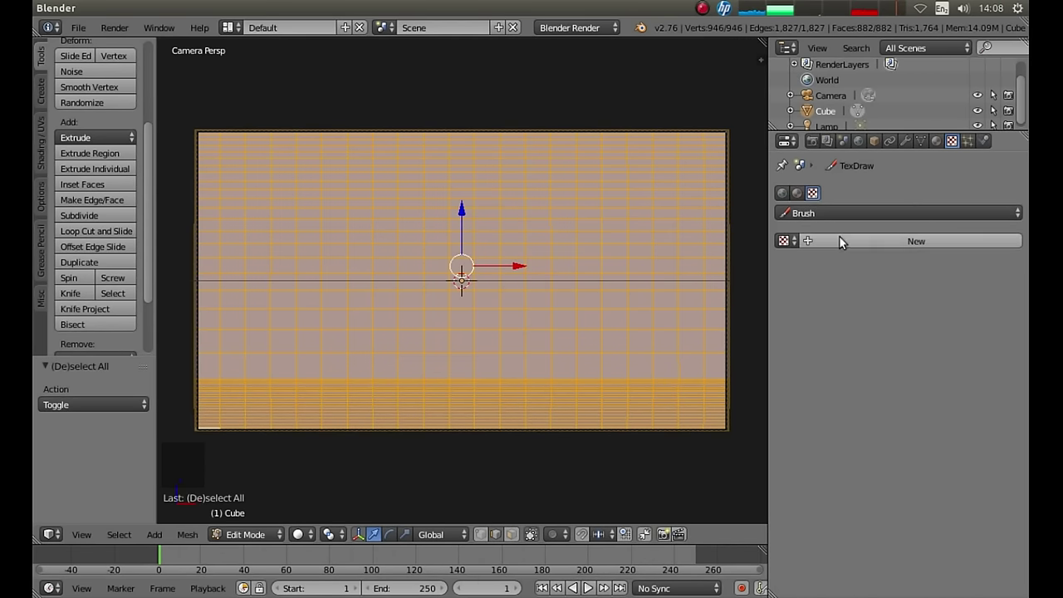
pyautogui.click(881, 238)
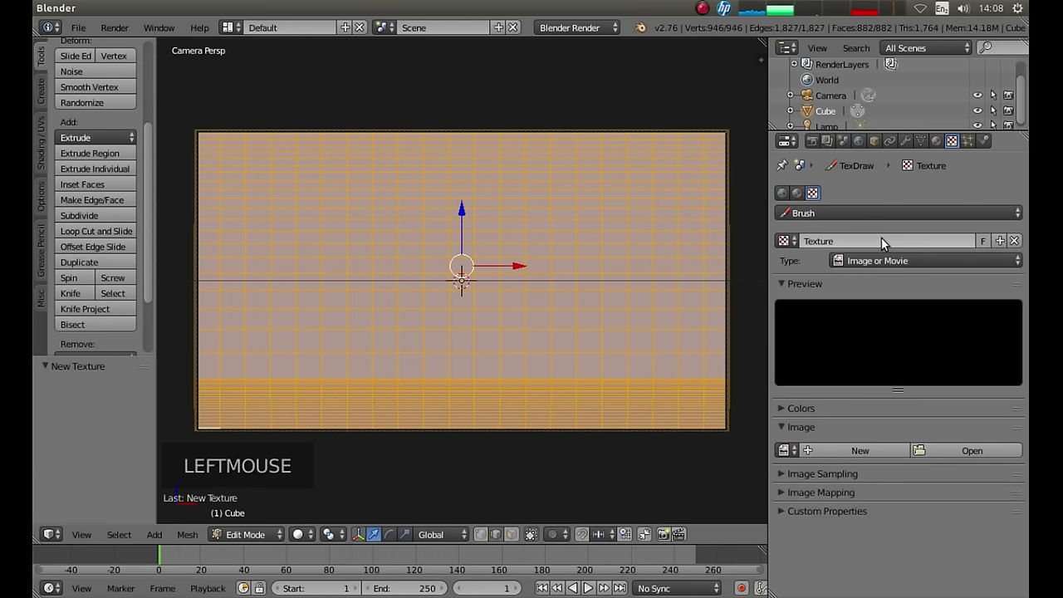
pyautogui.click(974, 451)
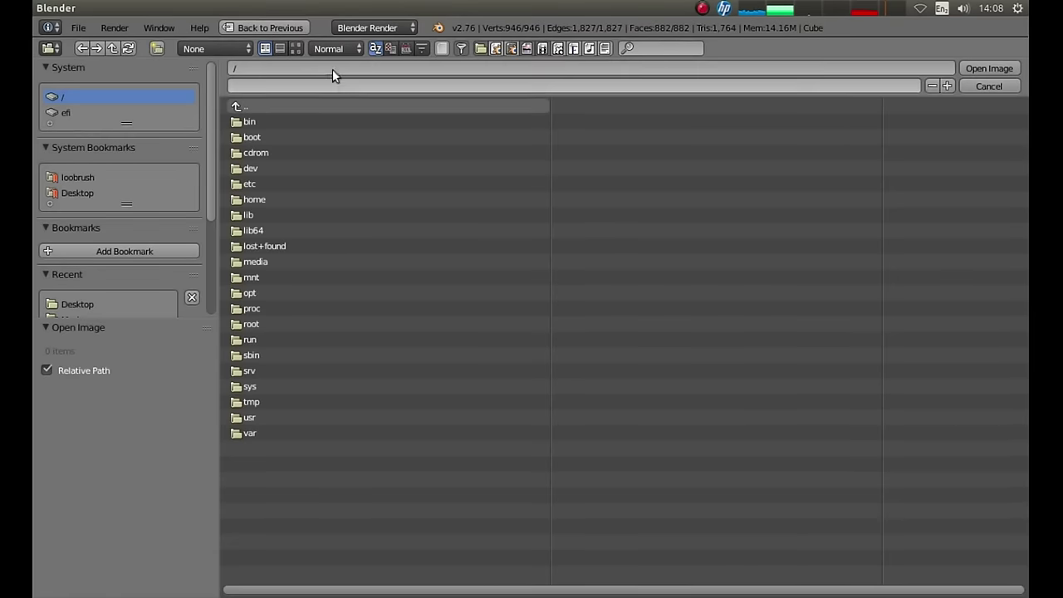
pyautogui.click(66, 192)
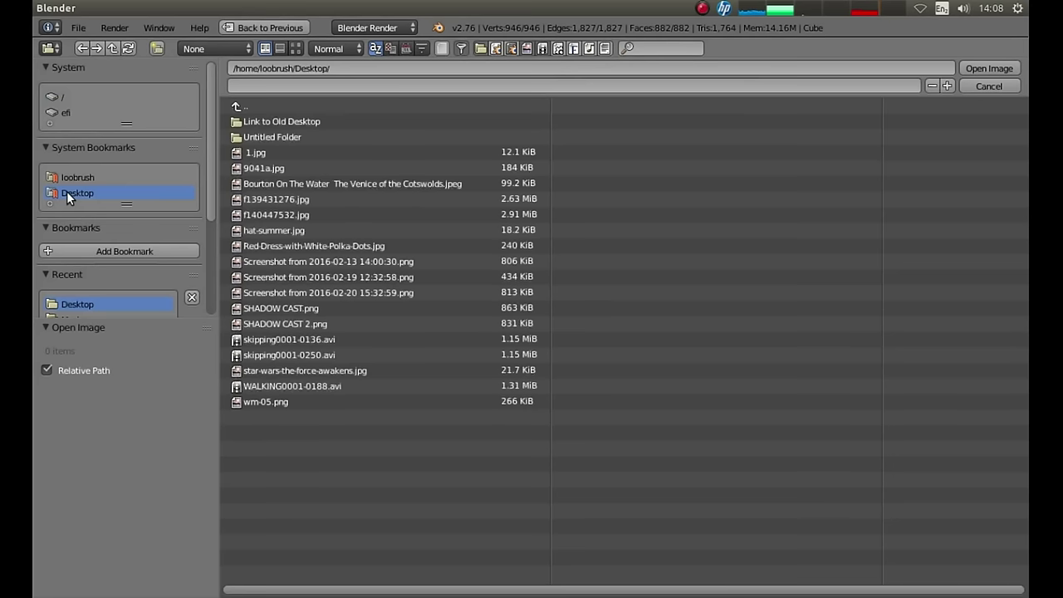
pyautogui.click(273, 134)
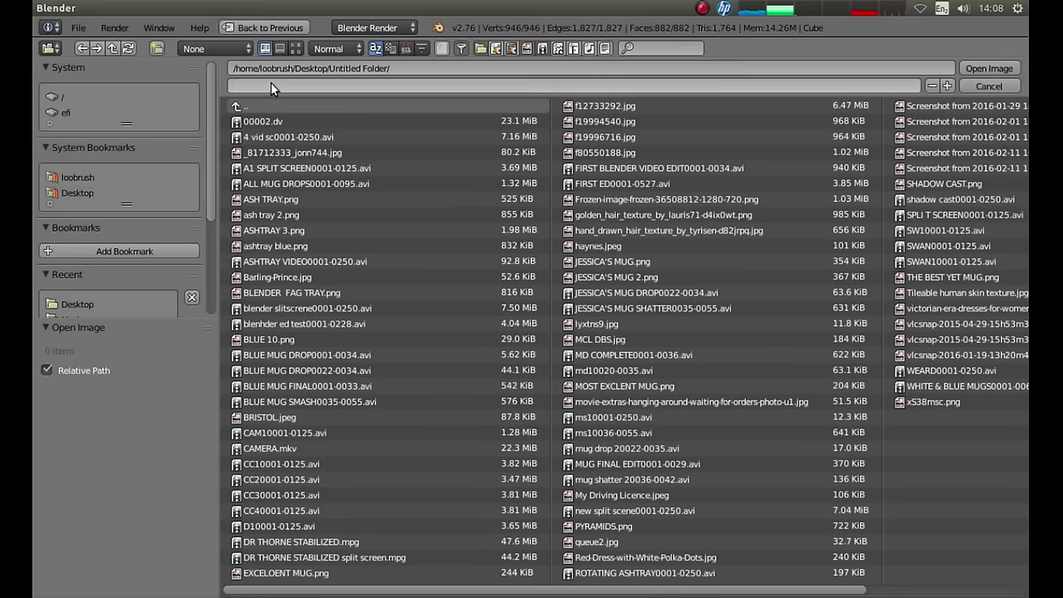
pyautogui.click(297, 47)
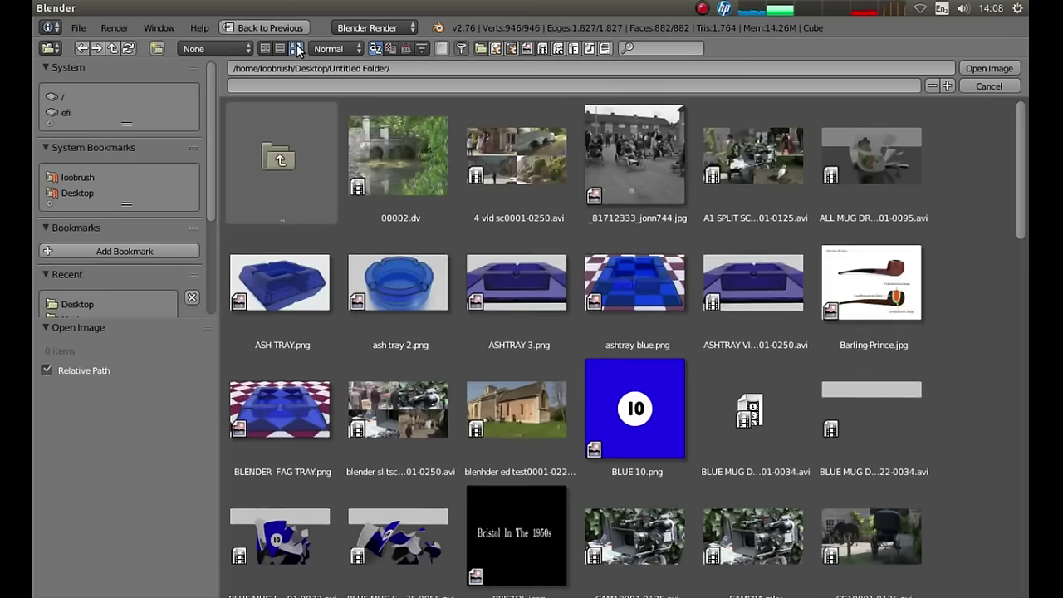
pyautogui.moveTo(1020, 149); pyautogui.dragTo(1019, 502)
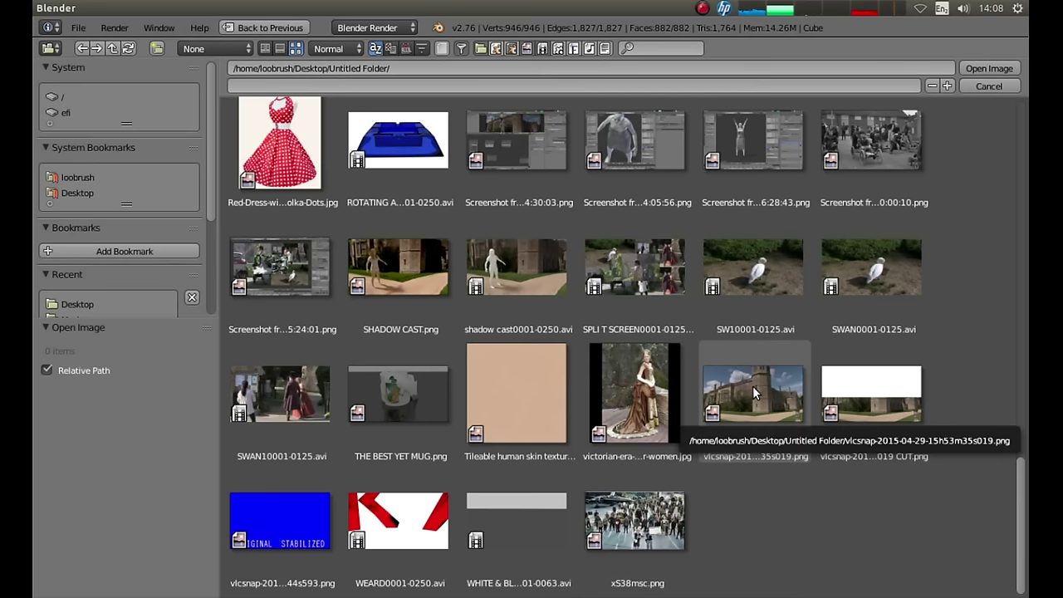
pyautogui.doubleClick(752, 385)
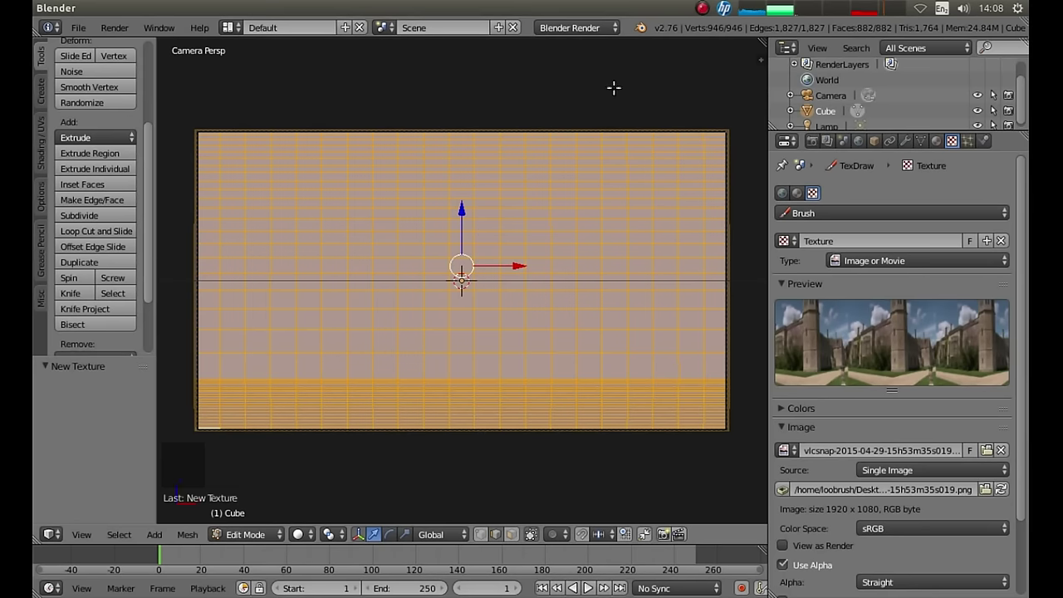
# Replace the cube material's empty Tex texture with the image texture named Texture and show the viewport in rendered shading.
pyautogui.click(797, 193)
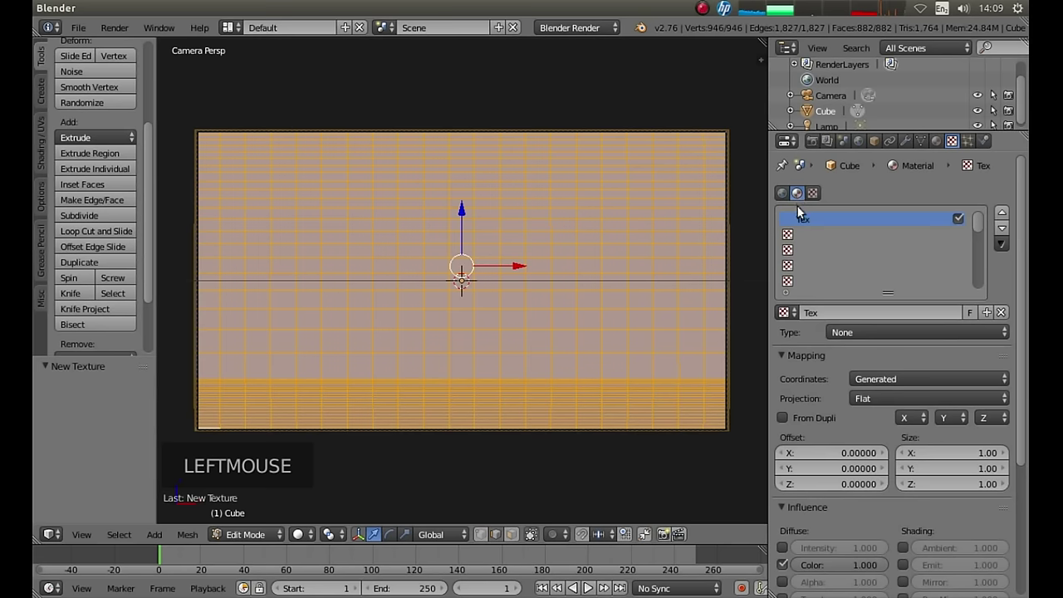
pyautogui.click(785, 313)
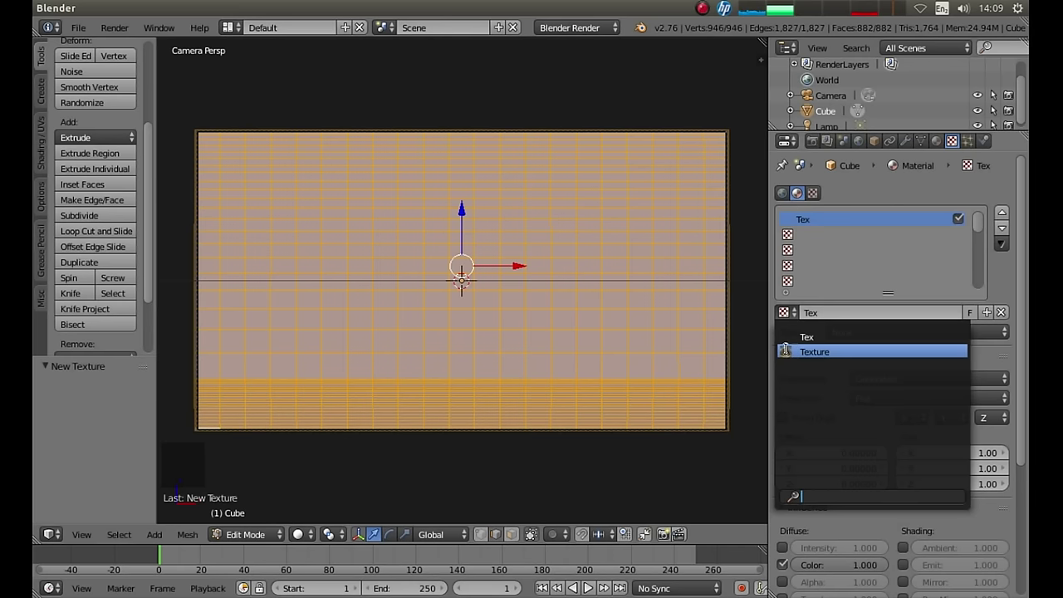
pyautogui.click(785, 352)
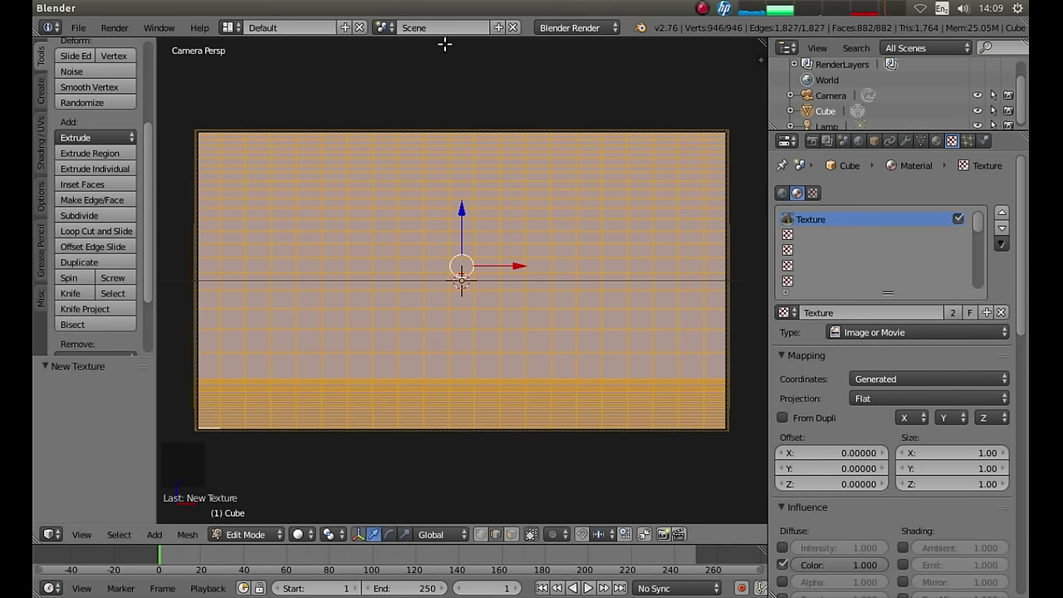
pyautogui.hotkey('shift', 'z')
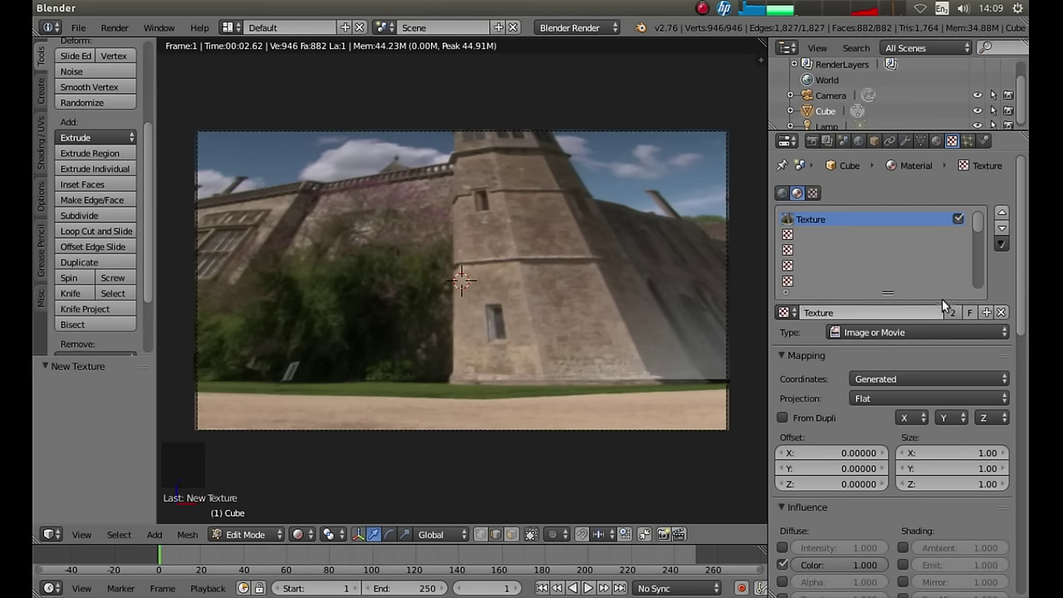
# Unlink the image texture from the cube's material and remove the image from the brush texture.
pyautogui.click(1000, 313)
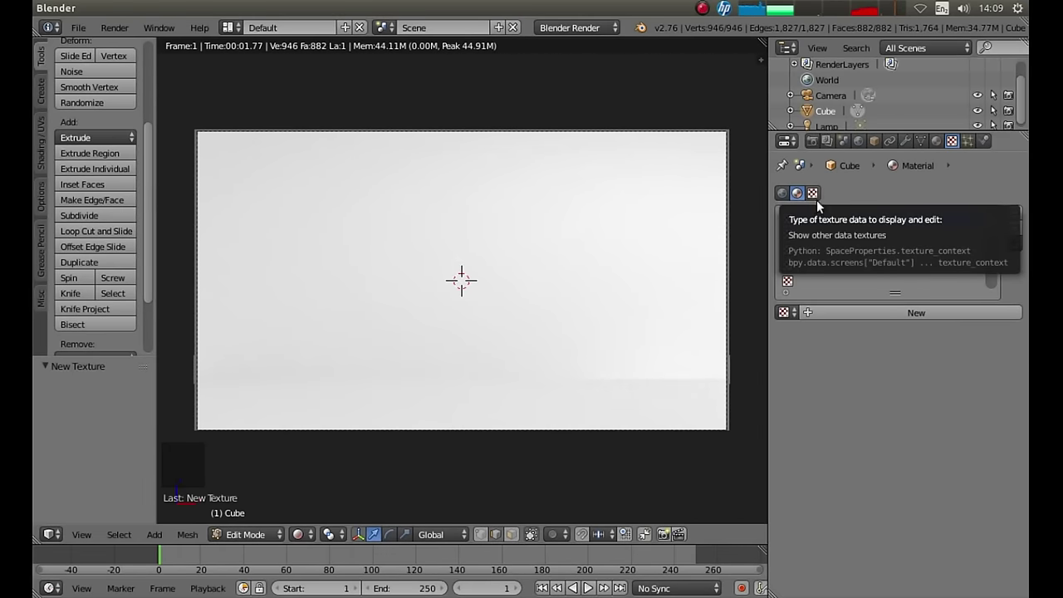
pyautogui.click(813, 194)
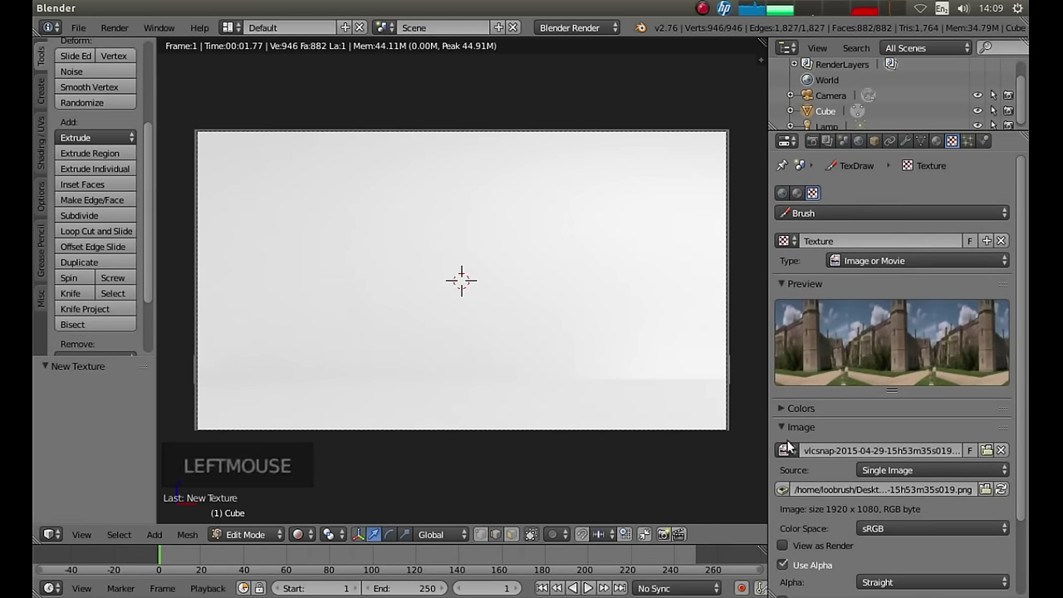
pyautogui.click(1002, 449)
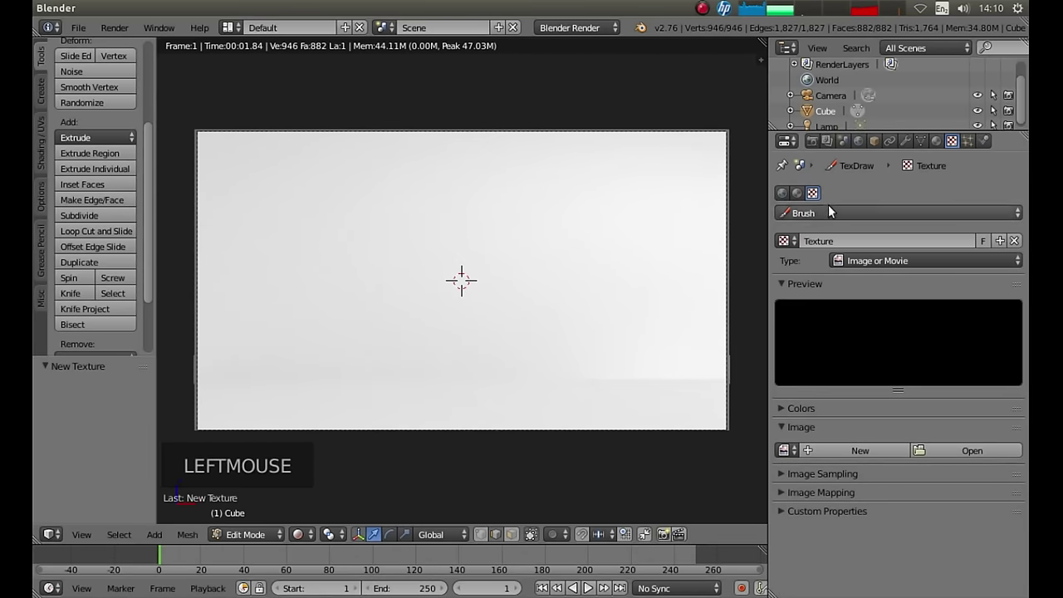
pyautogui.click(945, 449)
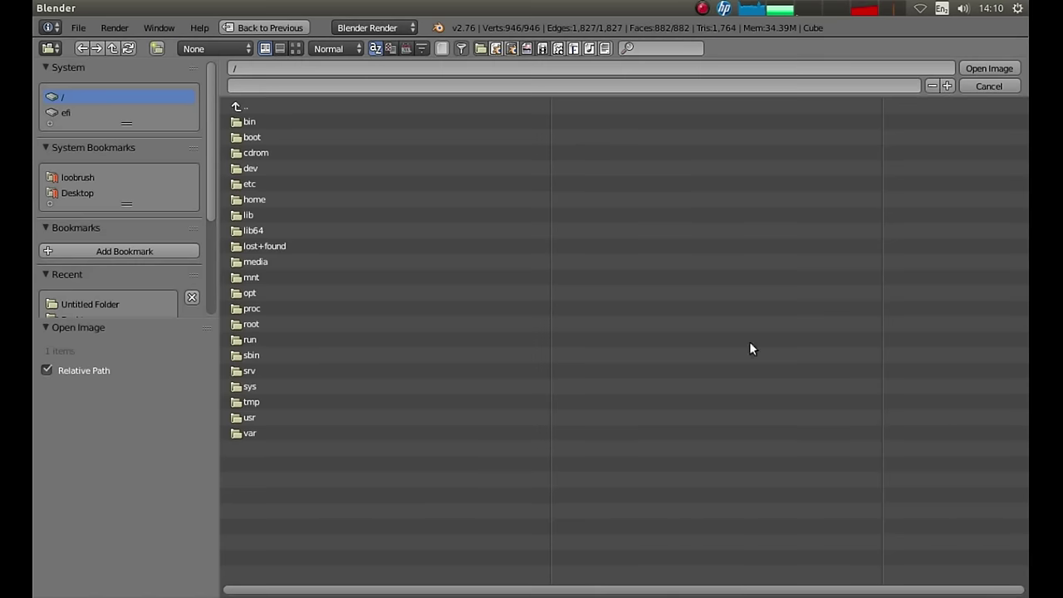
pyautogui.click(68, 192)
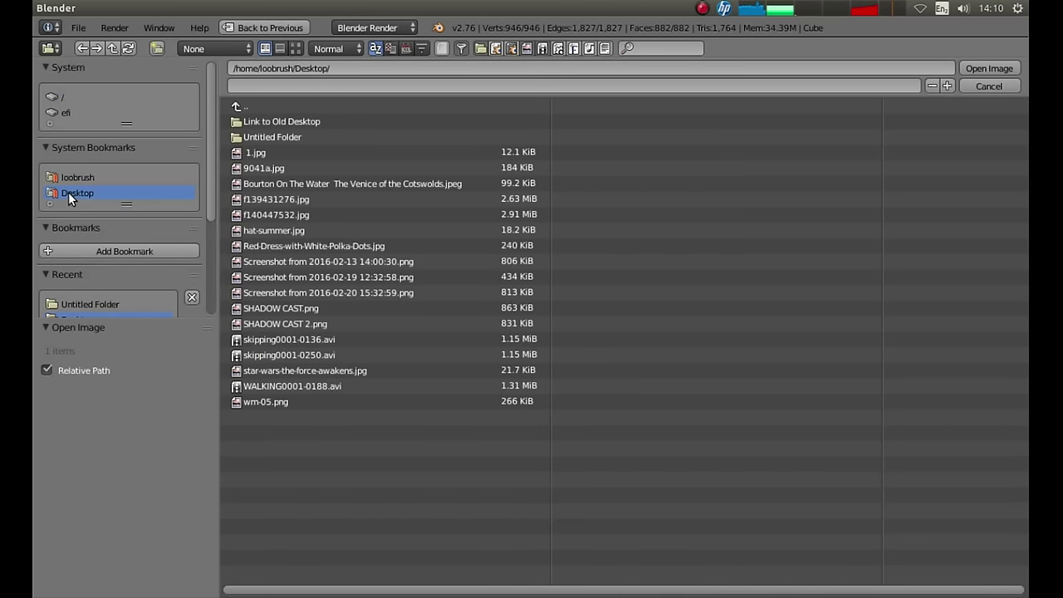
pyautogui.click(296, 48)
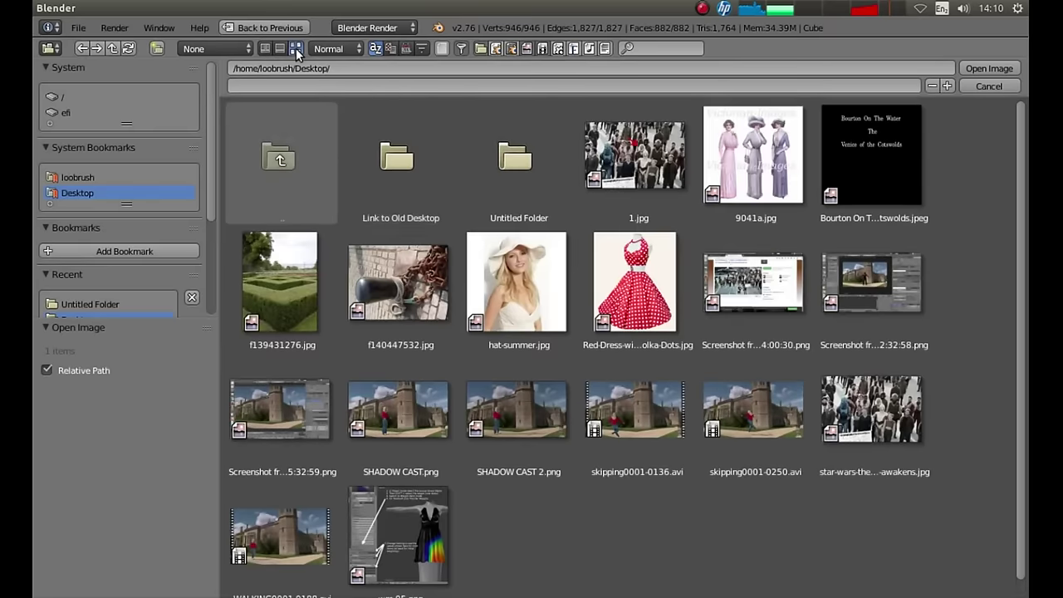
pyautogui.click(526, 180)
pyautogui.moveTo(1021, 144); pyautogui.dragTo(1013, 501)
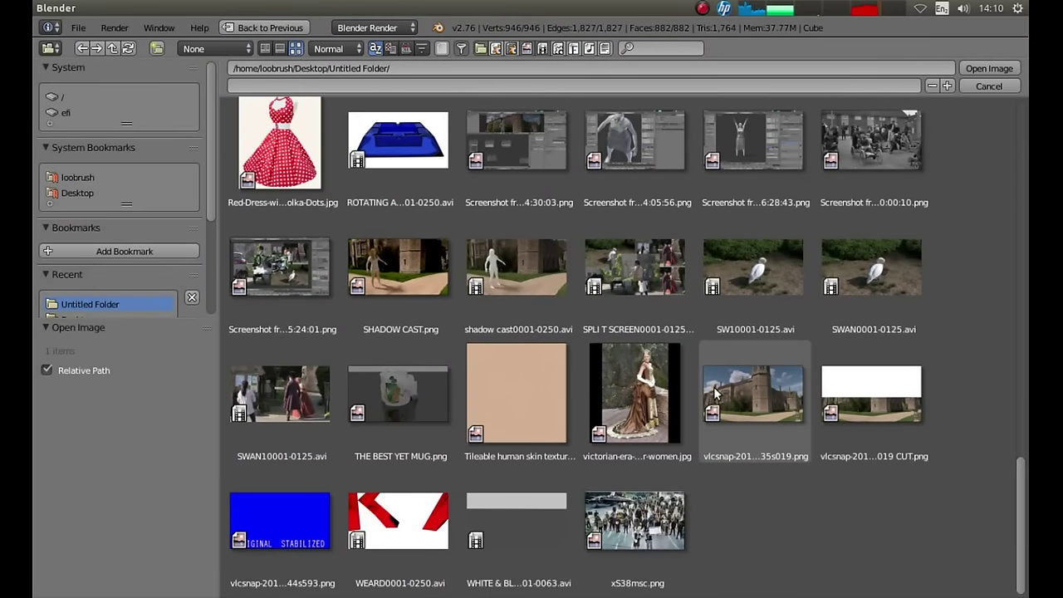
pyautogui.doubleClick(758, 387)
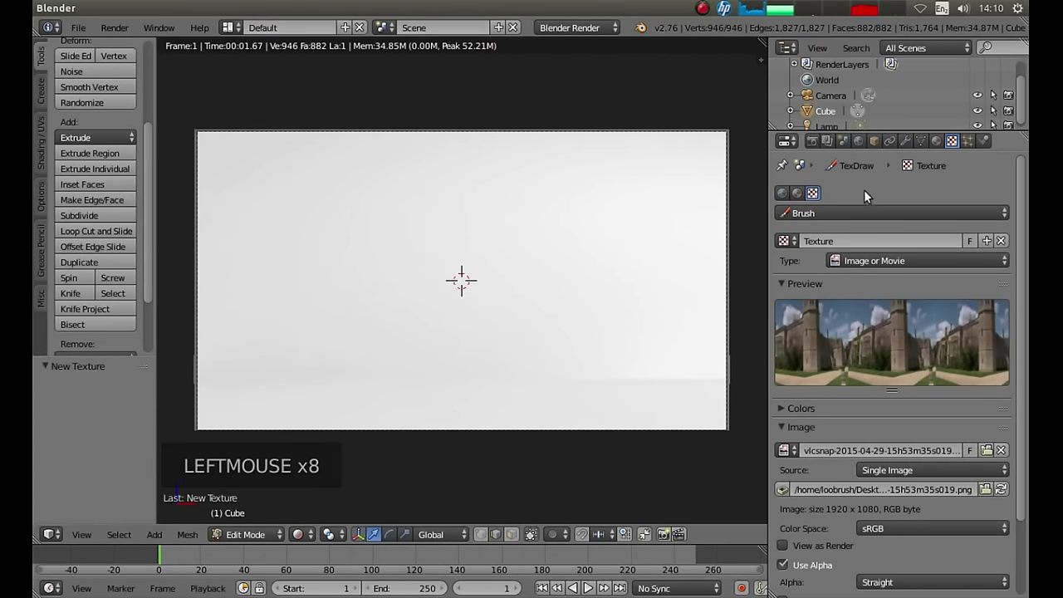
# Assign the existing image texture named Texture to the cube's material and set its mapping coordinates to UV.
pyautogui.click(798, 192)
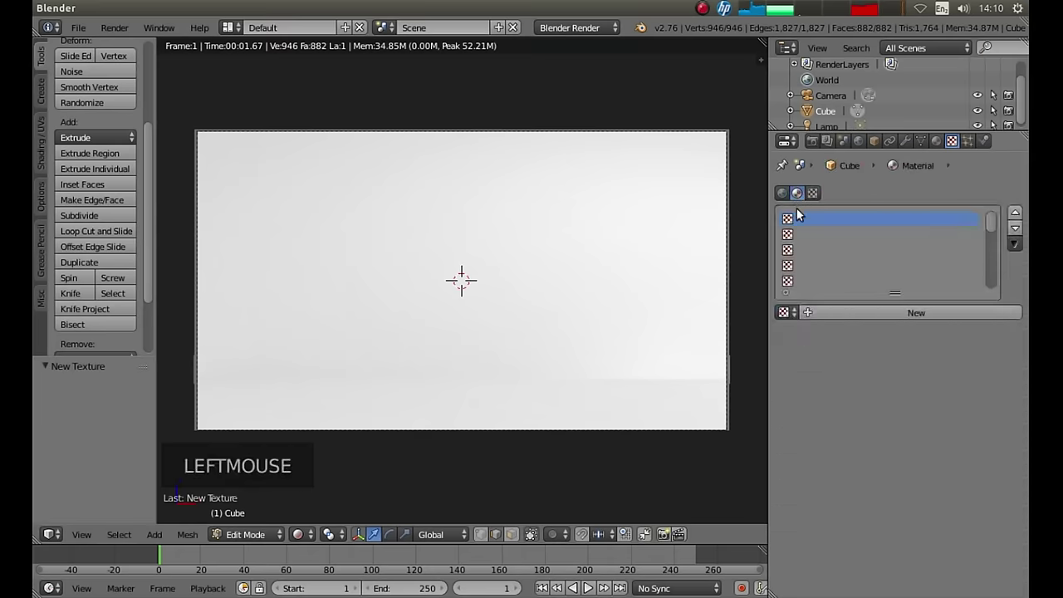
pyautogui.click(782, 313)
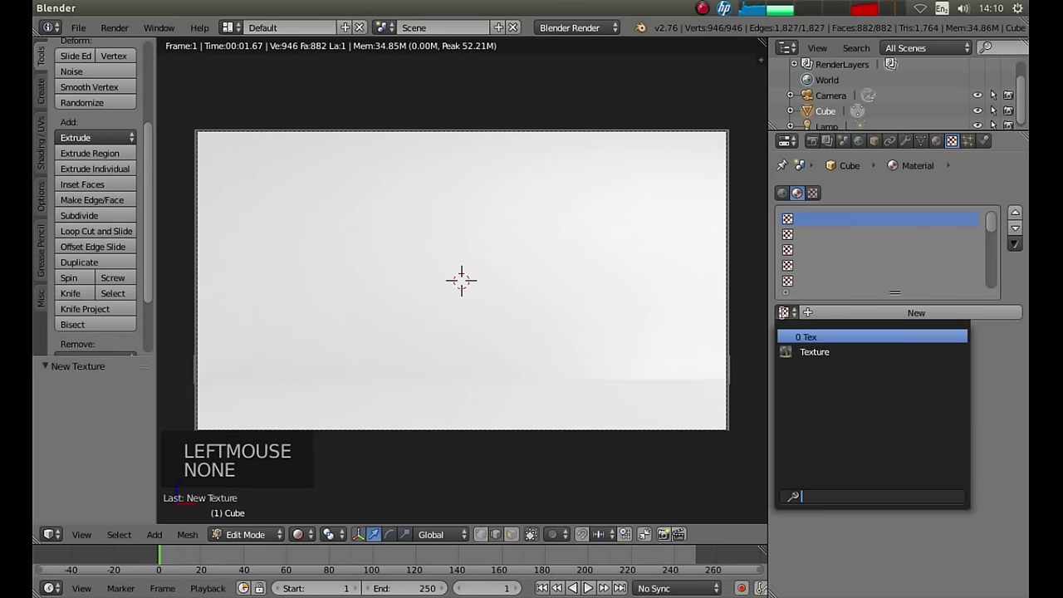
pyautogui.click(799, 351)
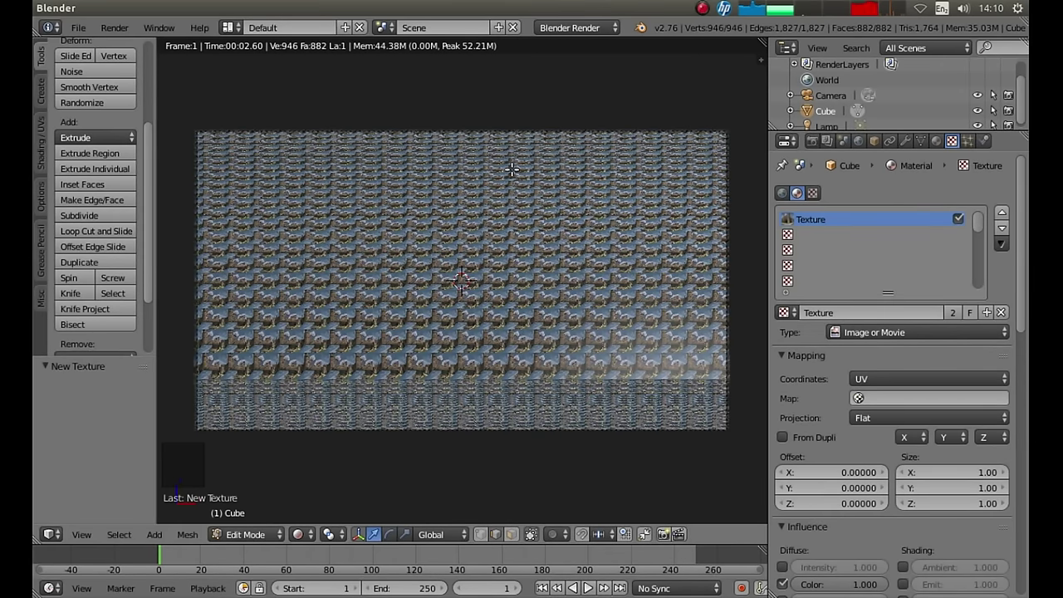
# UV-map the selected wall-and-floor mesh from the camera view with Project from View (Bounds).
pyautogui.press('u')
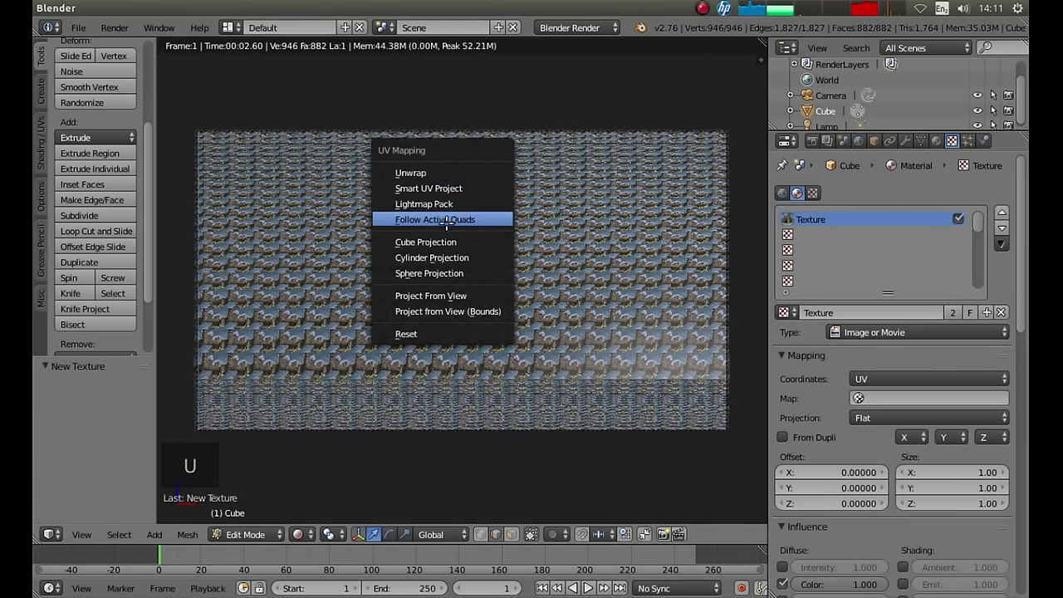
pyautogui.click(463, 312)
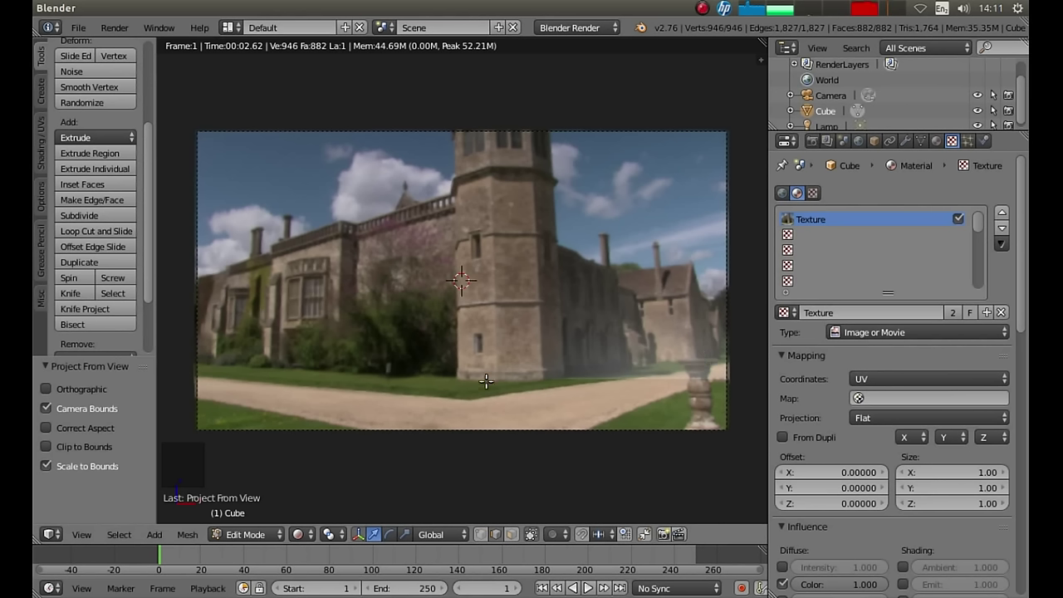
# Try the material's specular intensity at 1.000, and set it to 0.000.
pyautogui.click(936, 141)
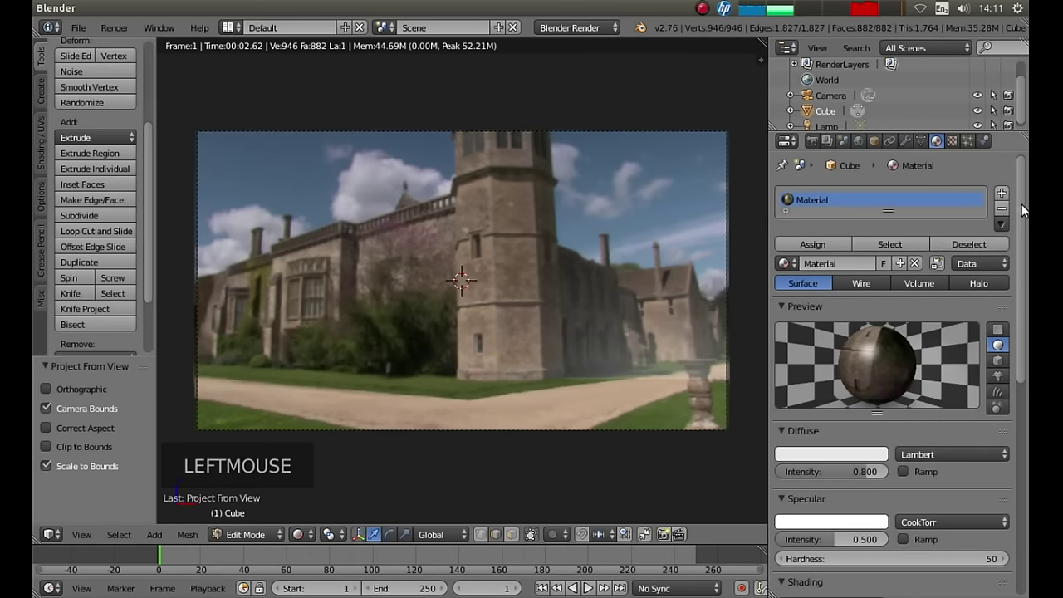
pyautogui.moveTo(1023, 211); pyautogui.dragTo(1025, 233)
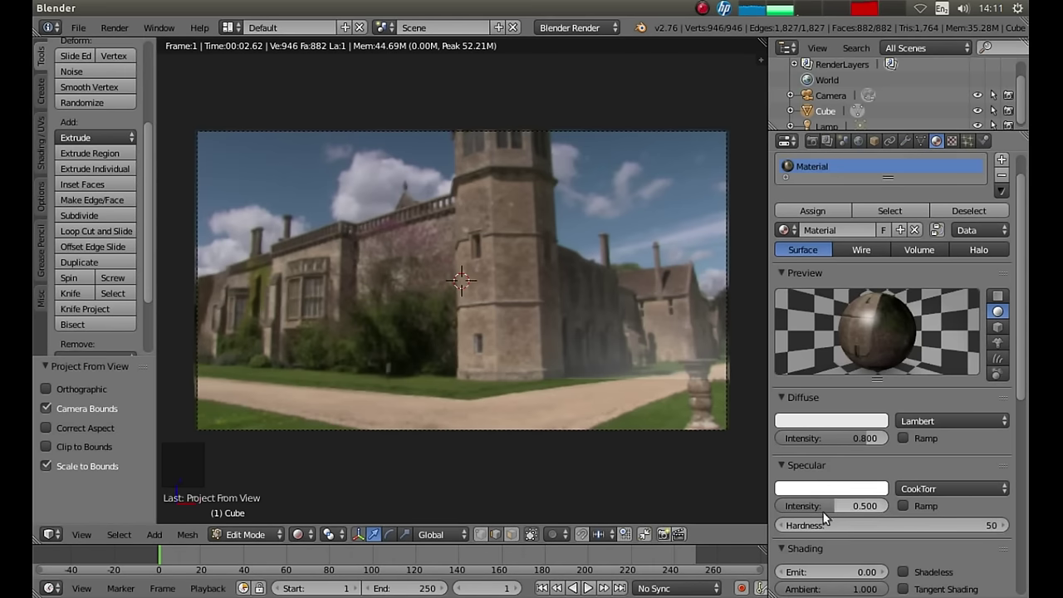
pyautogui.moveTo(832, 505); pyautogui.dragTo(887, 505)
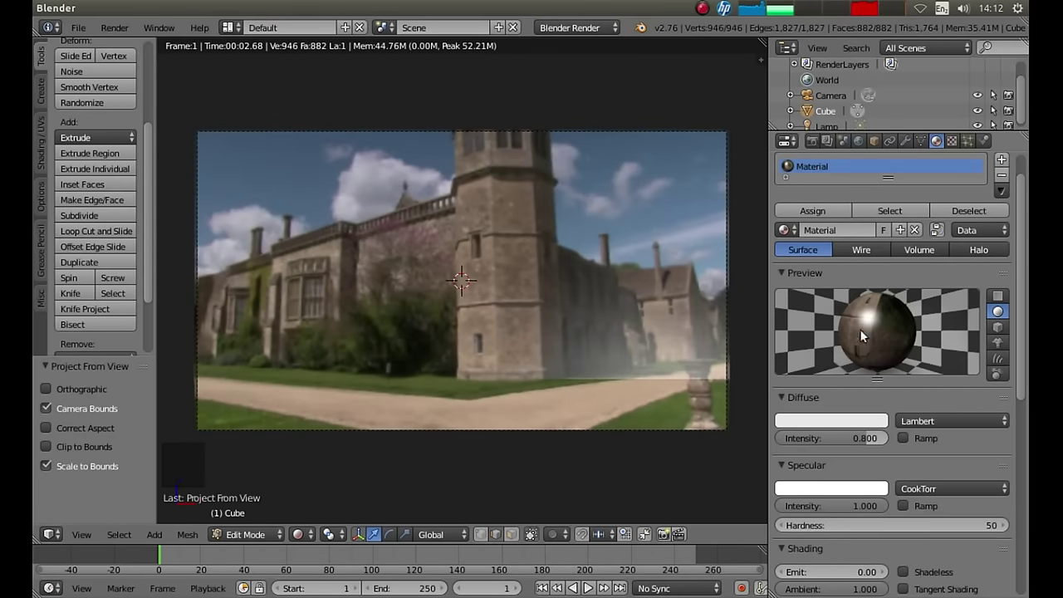
pyautogui.click(825, 505)
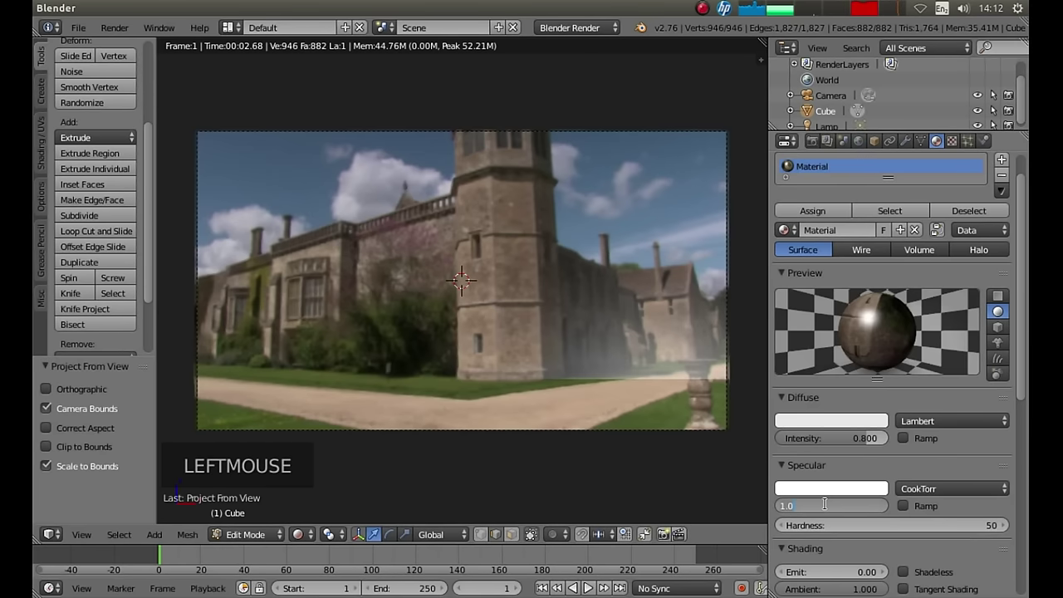
pyautogui.press('Return')
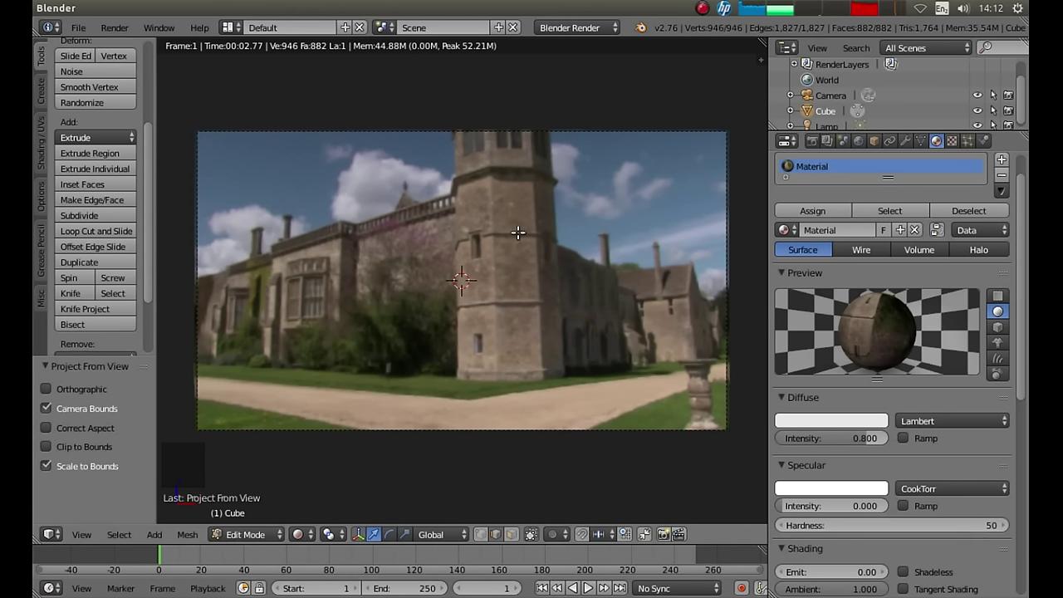
# Render the camera view and inspect the textured wall and floor up close and as a whole.
pyautogui.press('F12')
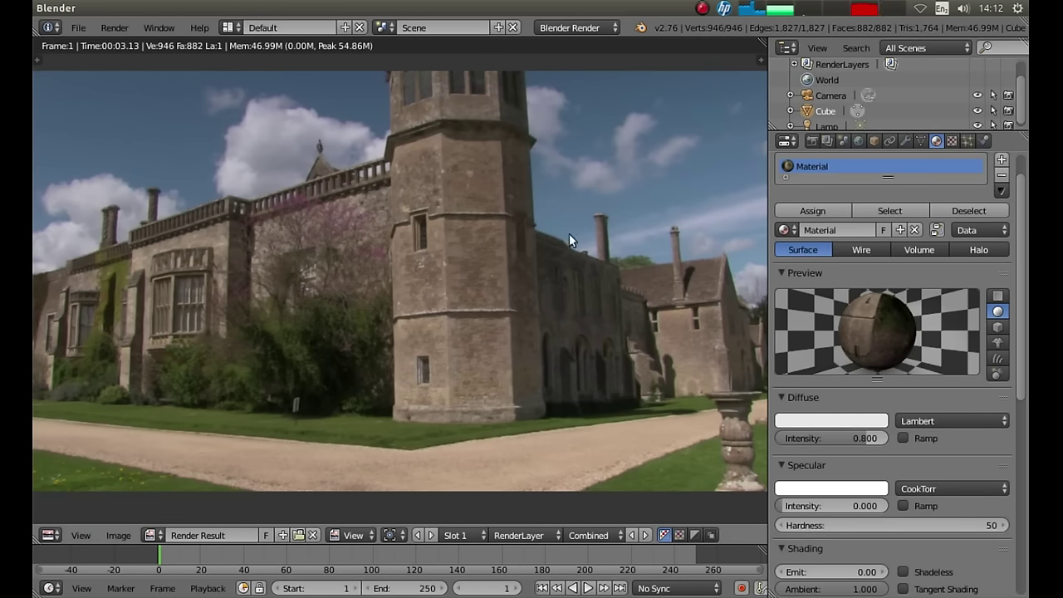
pyautogui.moveTo(604, 234); pyautogui.dragTo(384, 157, button='middle')
pyautogui.scroll(2, 482, 290)
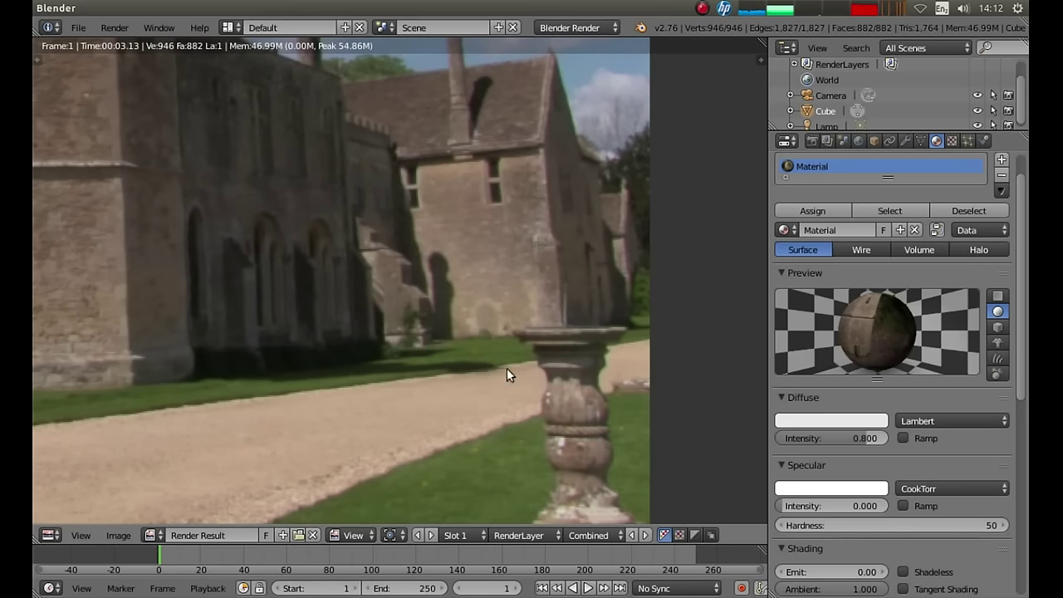
pyautogui.scroll(-3, 427, 264)
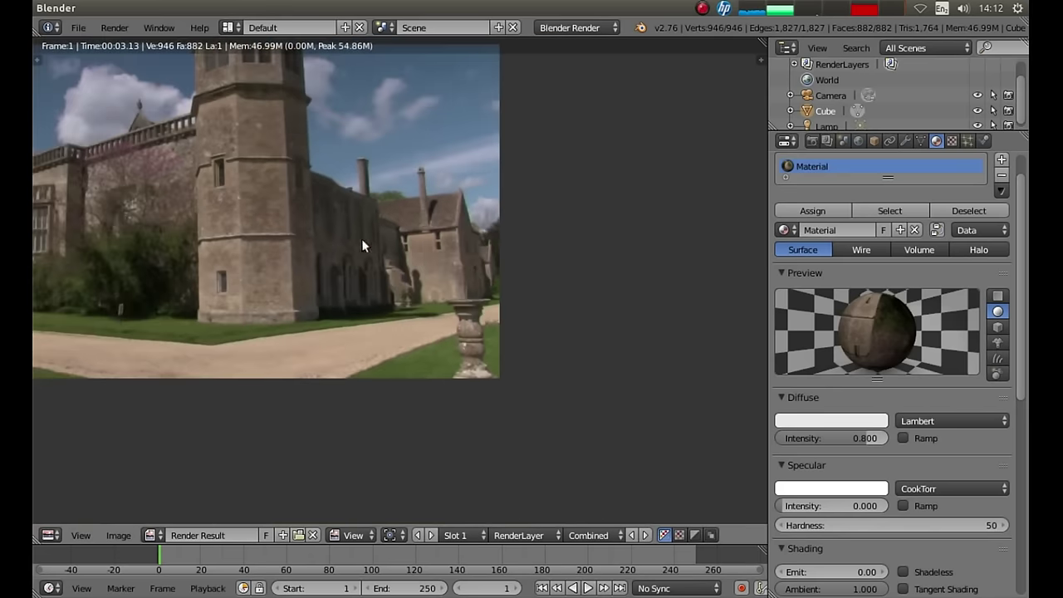
pyautogui.moveTo(294, 196); pyautogui.dragTo(485, 262, button='middle')
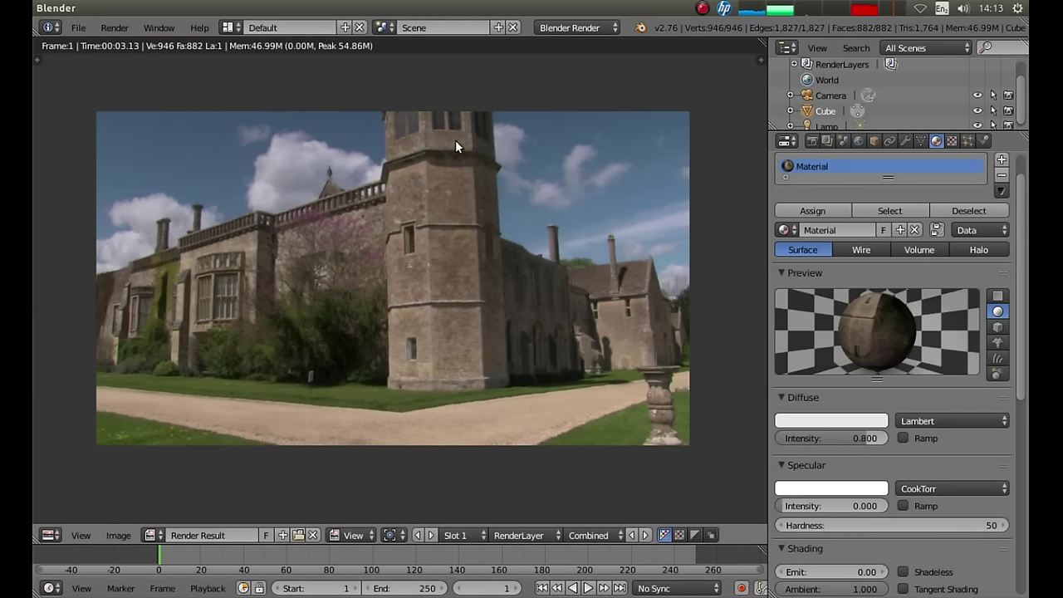
# Return from the render to the 3D view and inspect the projected wall and floor from the side and from oblique angles.
pyautogui.click(48, 535)
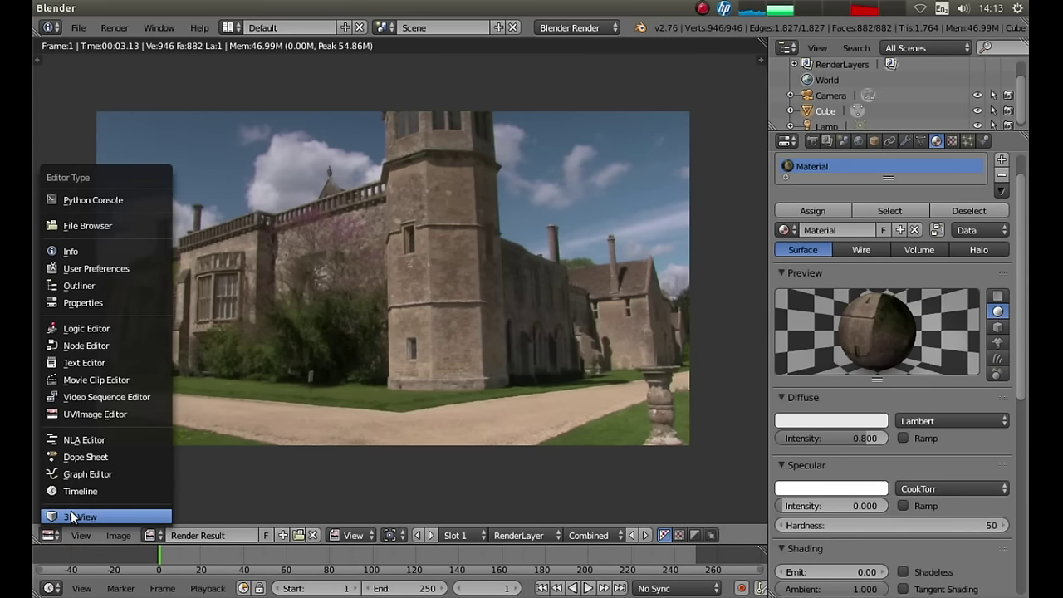
pyautogui.click(70, 515)
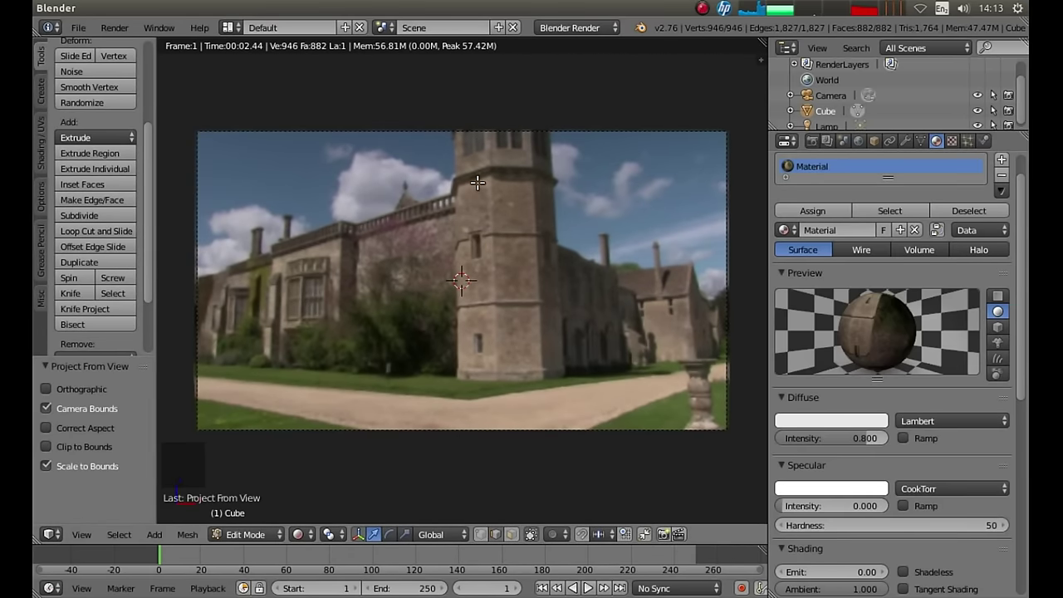
pyautogui.press('KP_3')
pyautogui.moveTo(268, 217); pyautogui.dragTo(365, 235, button='middle')
pyautogui.scroll(2, 391, 230)
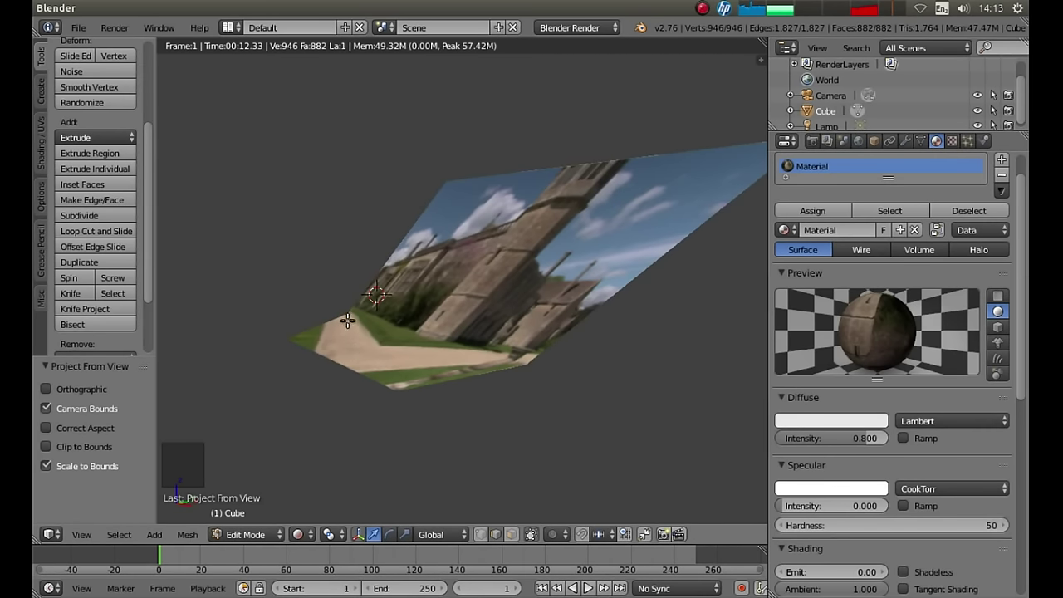
pyautogui.moveTo(353, 376); pyautogui.dragTo(429, 324, button='middle')
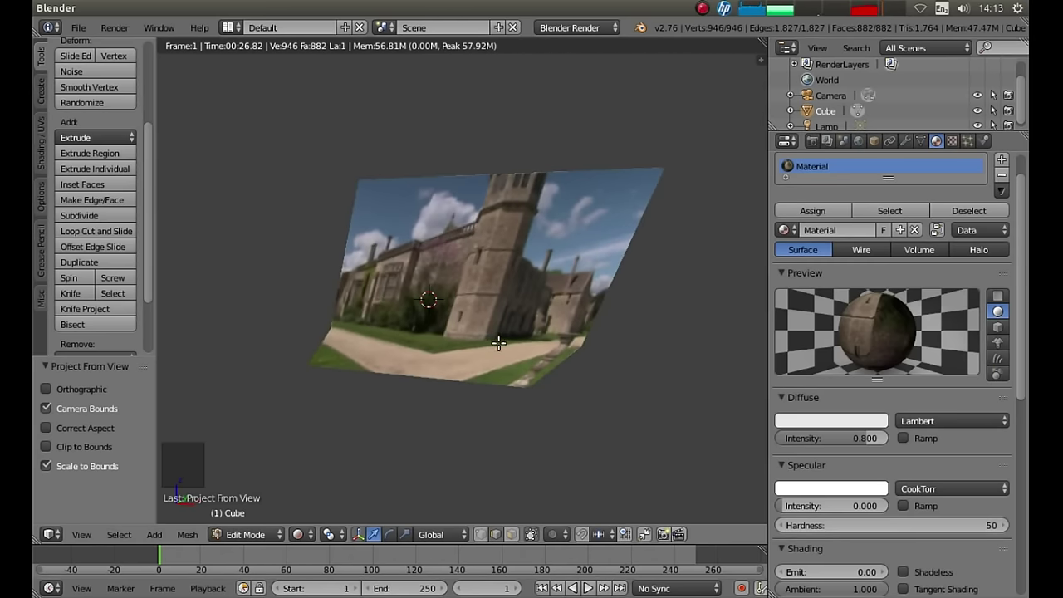
pyautogui.moveTo(545, 280); pyautogui.dragTo(486, 326, button='middle')
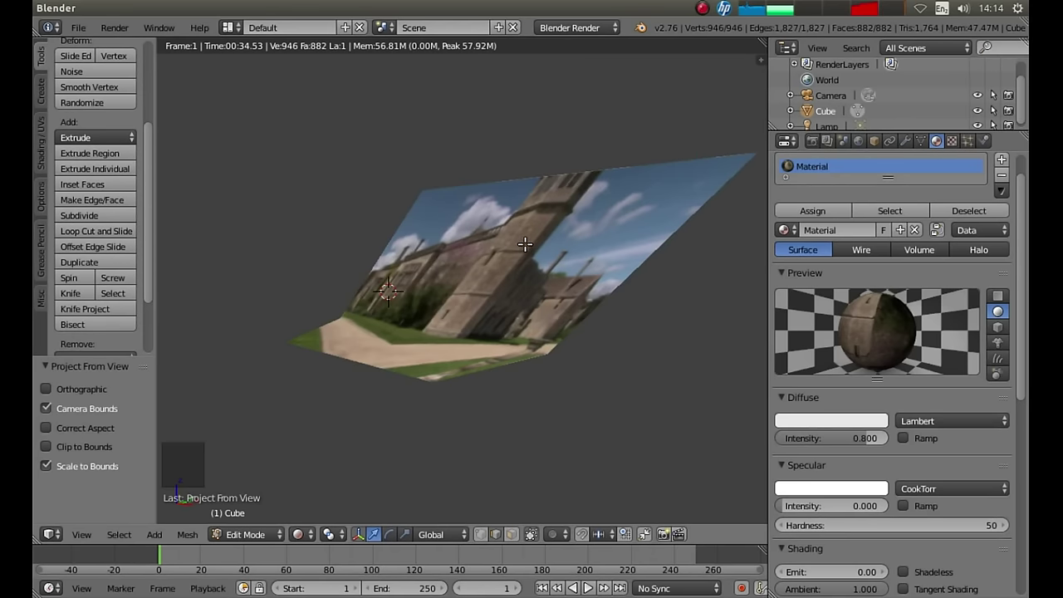
pyautogui.press('KP_0')
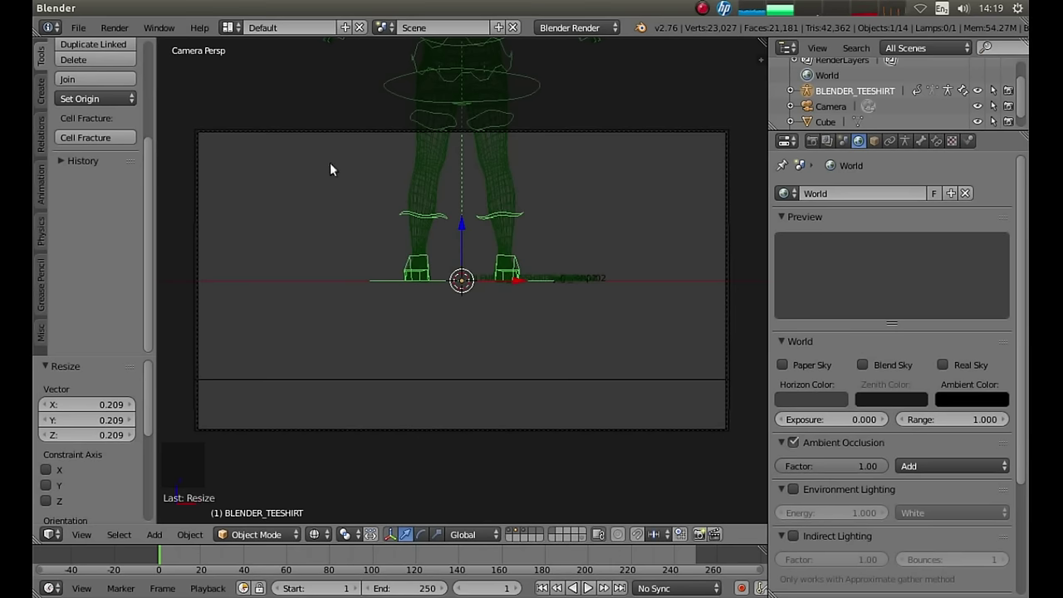
# Lower the BLENDER_TEESHIRT character about 0.975 along Z in the orthographic side view so its feet rest on the floor.
pyautogui.press('KP_3')
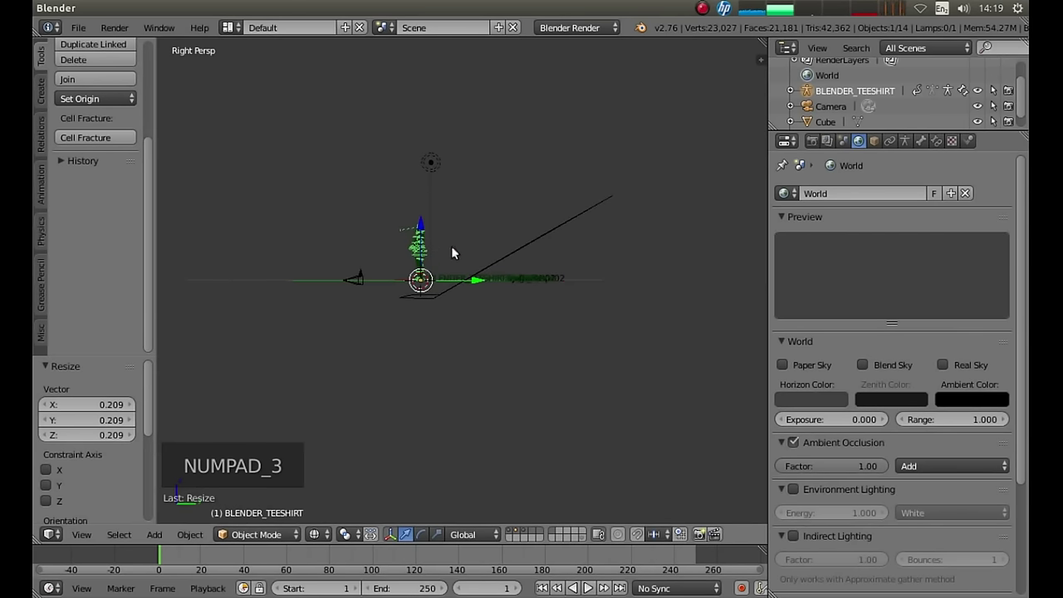
pyautogui.scroll(7, 452, 244)
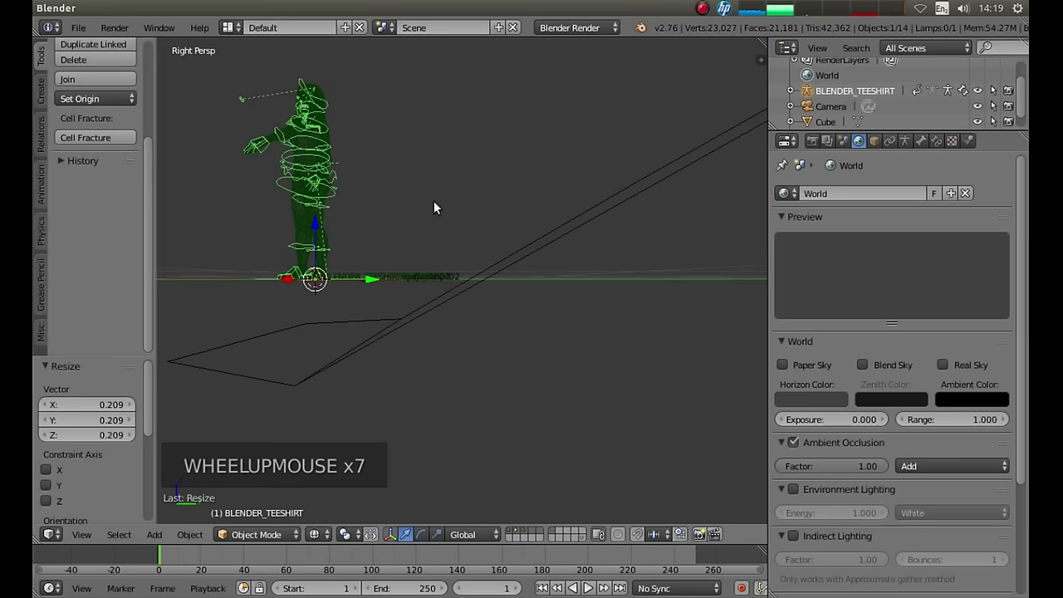
pyautogui.press('KP_5')
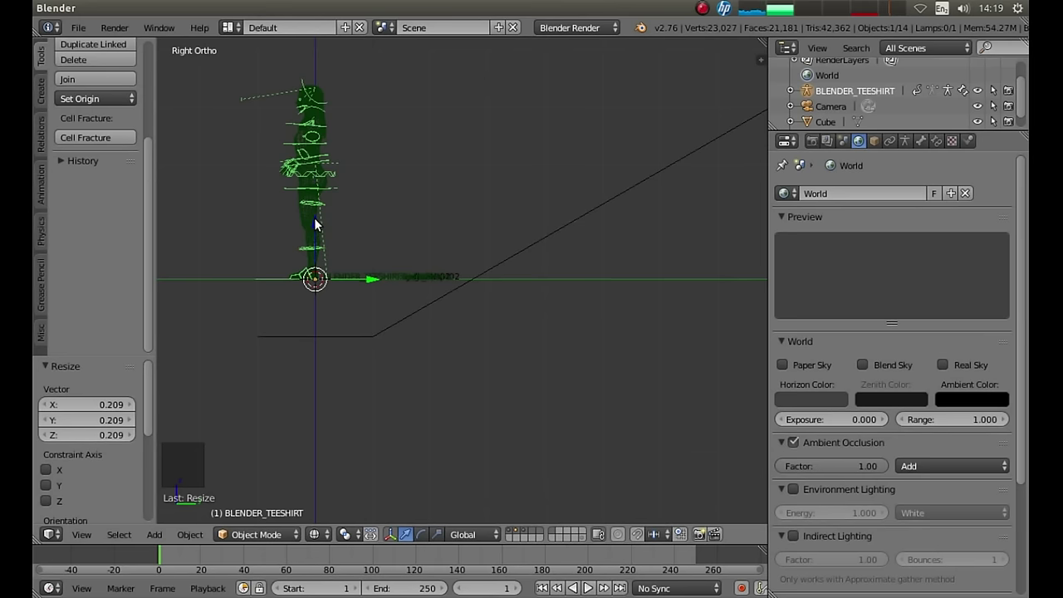
pyautogui.moveTo(315, 225); pyautogui.dragTo(298, 275)
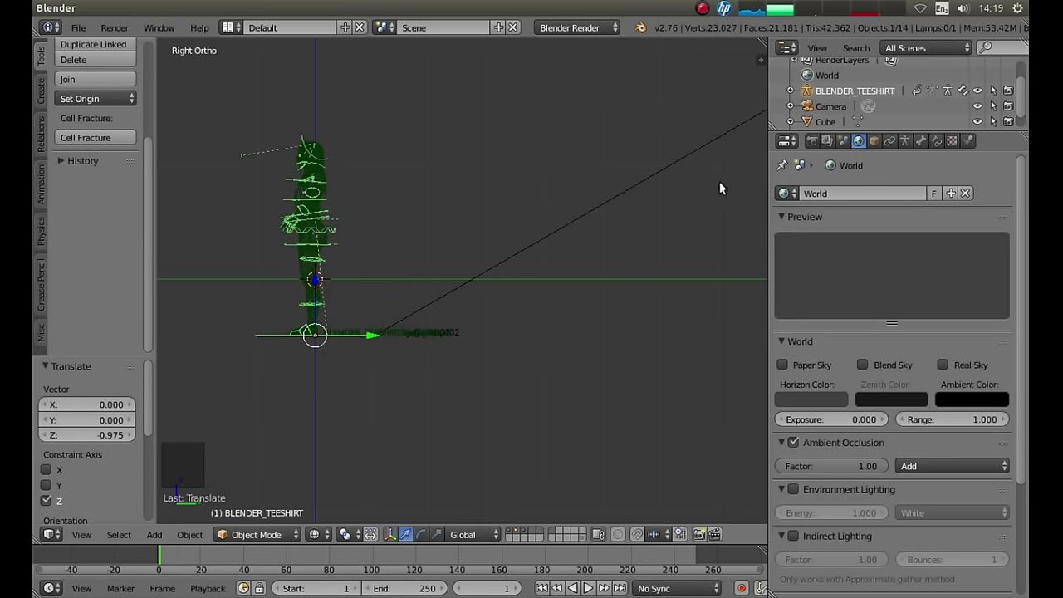
pyautogui.rightClick(285, 324)
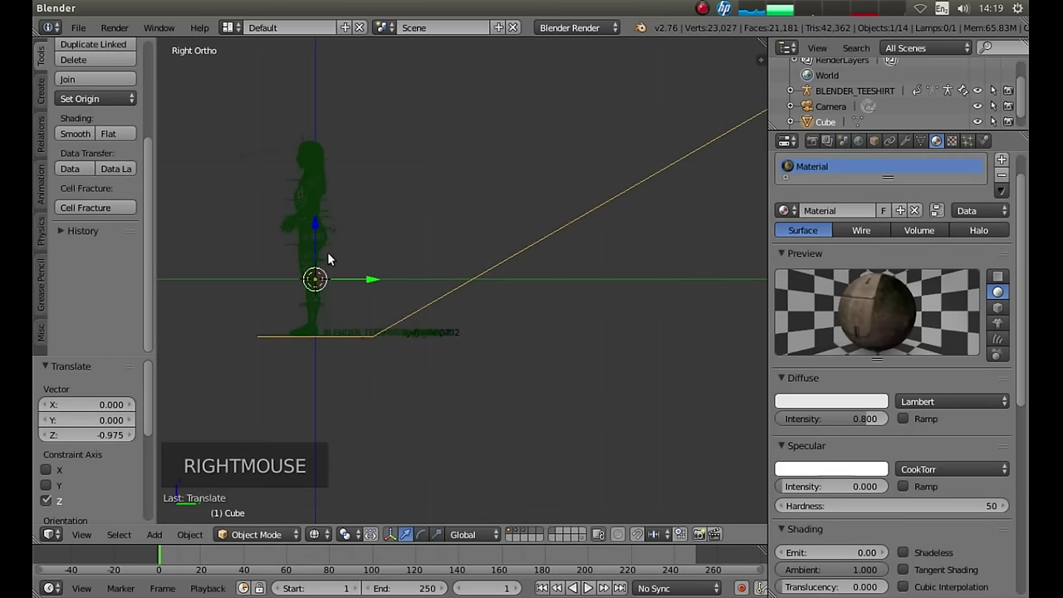
pyautogui.click(309, 305)
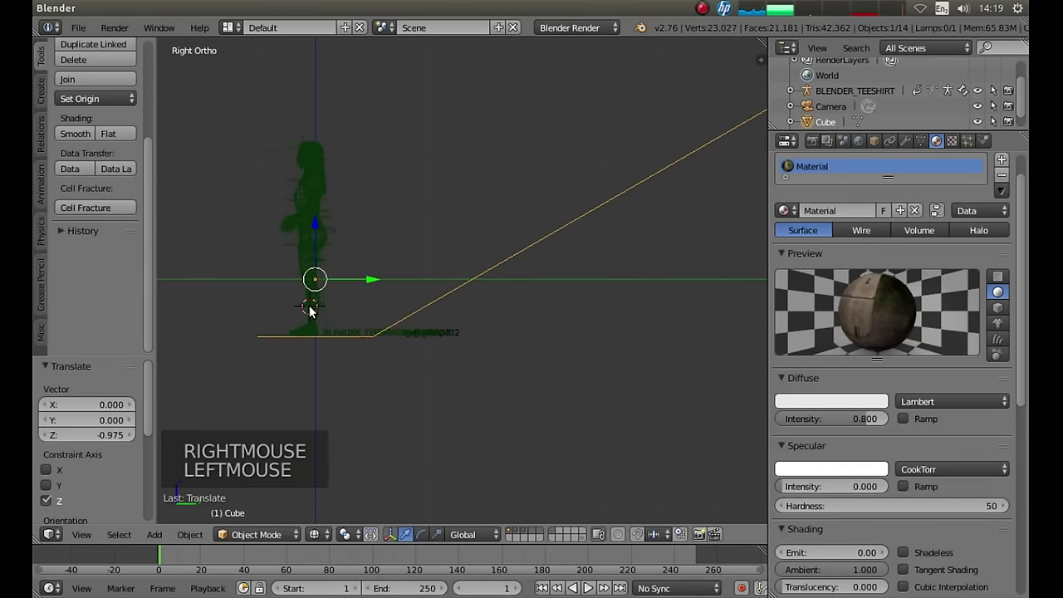
pyautogui.rightClick(342, 231)
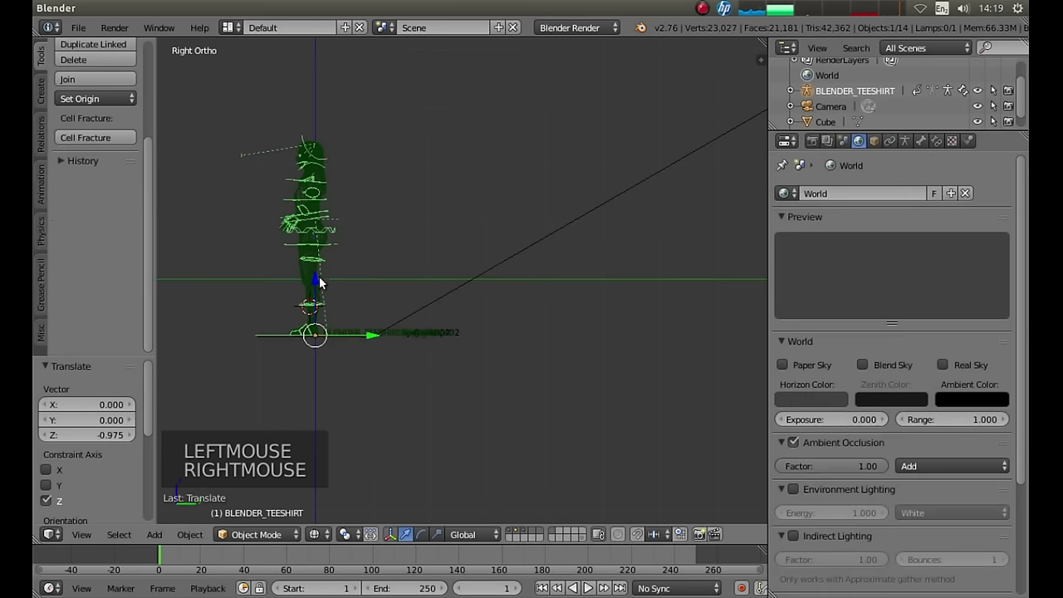
pyautogui.moveTo(315, 283); pyautogui.dragTo(331, 279)
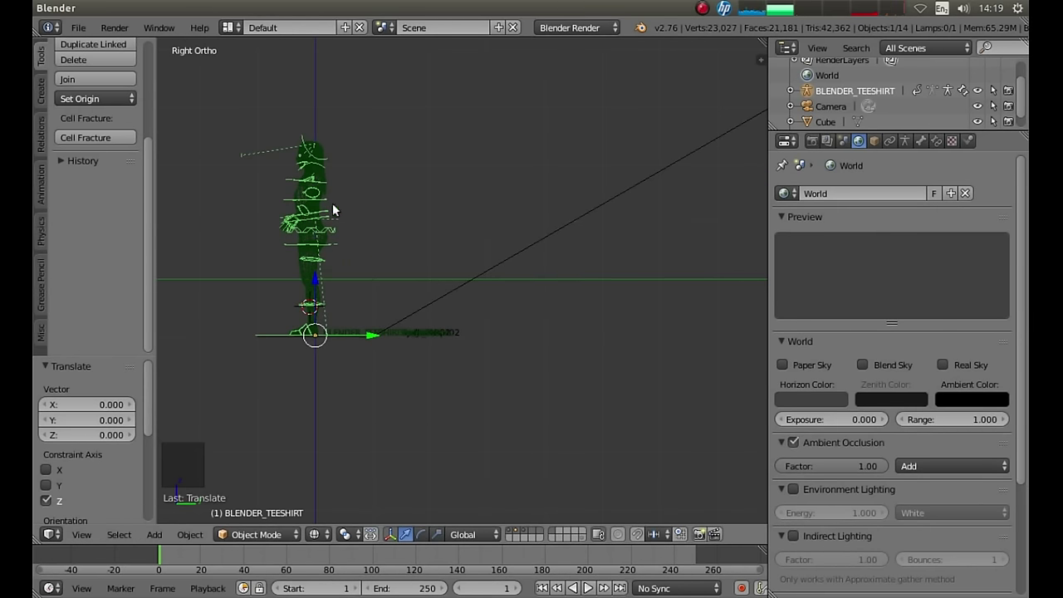
# Scale the character down by a factor of about 0.318 and preview it rendered against the building in the camera view.
pyautogui.press('KP_0')
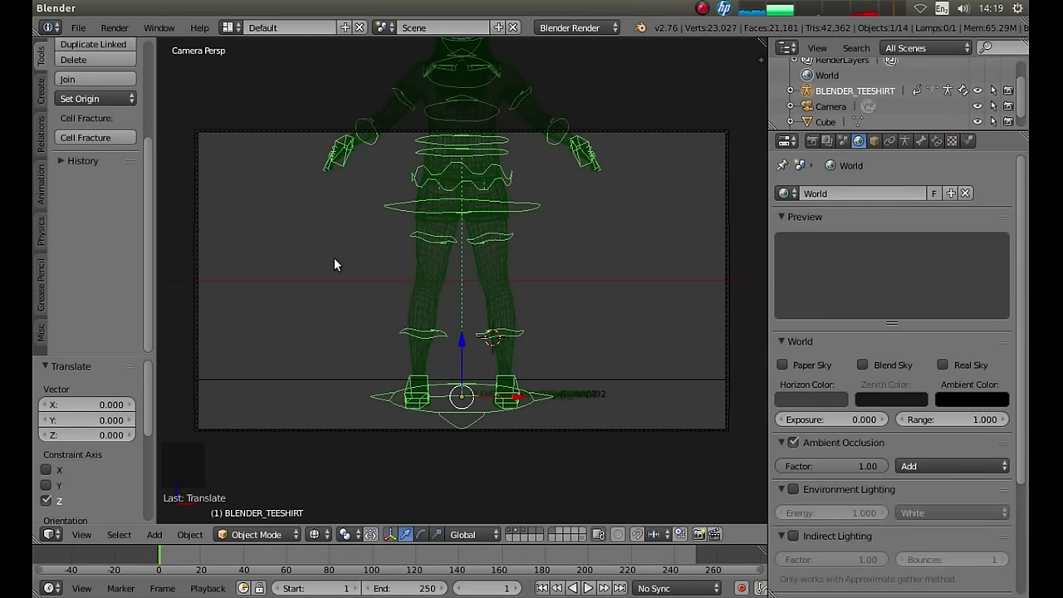
pyautogui.hotkey('shift', 'z')
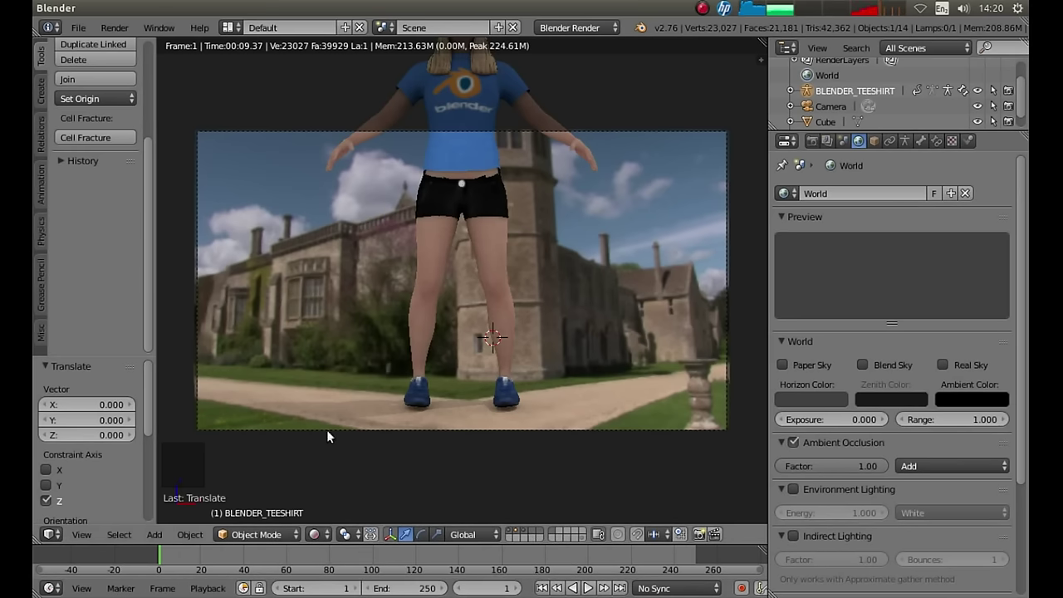
pyautogui.click(317, 534)
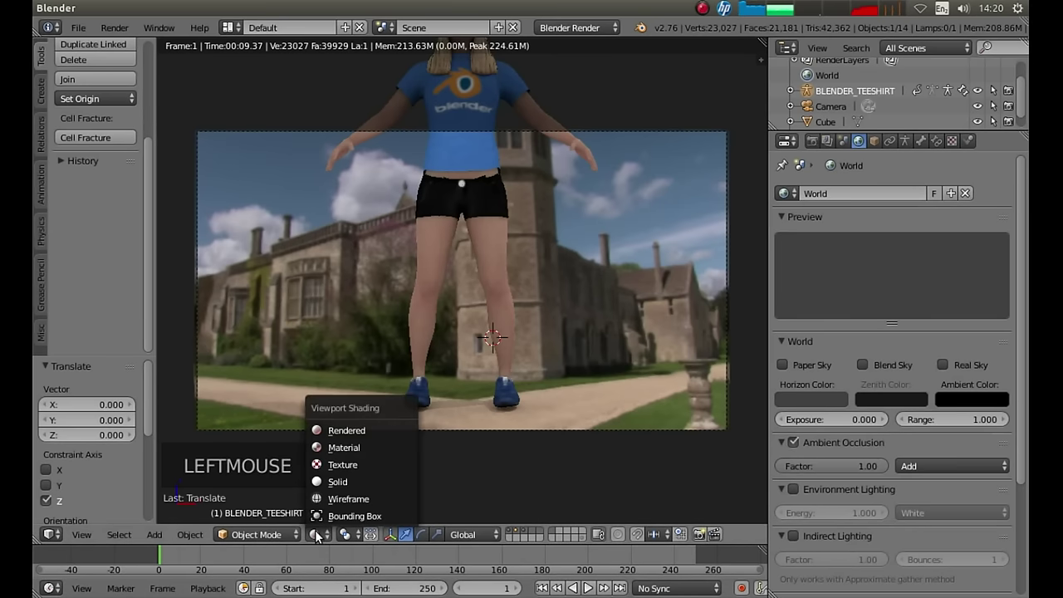
pyautogui.click(349, 480)
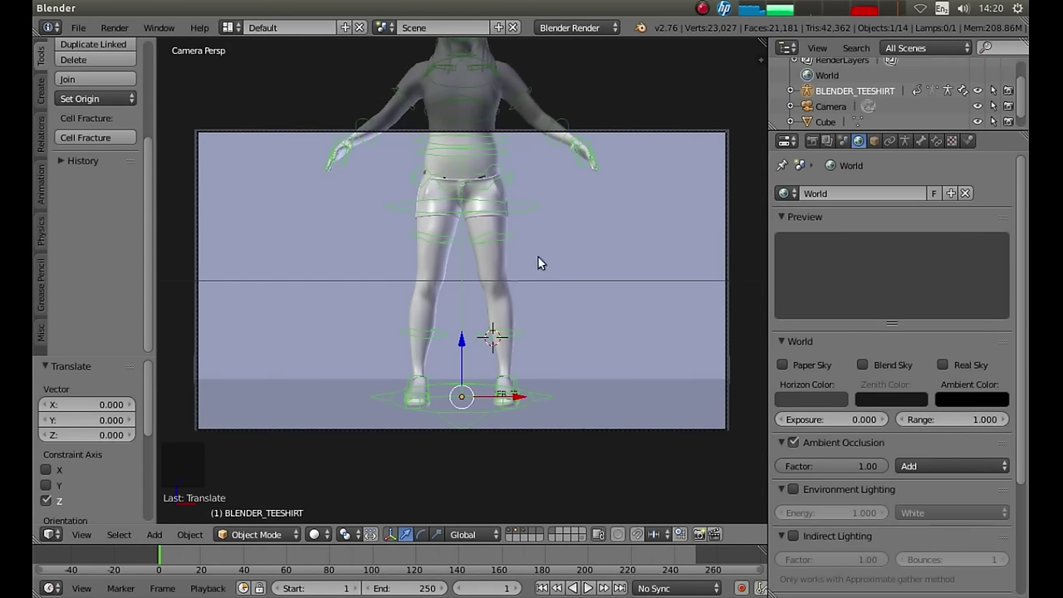
pyautogui.press('s')
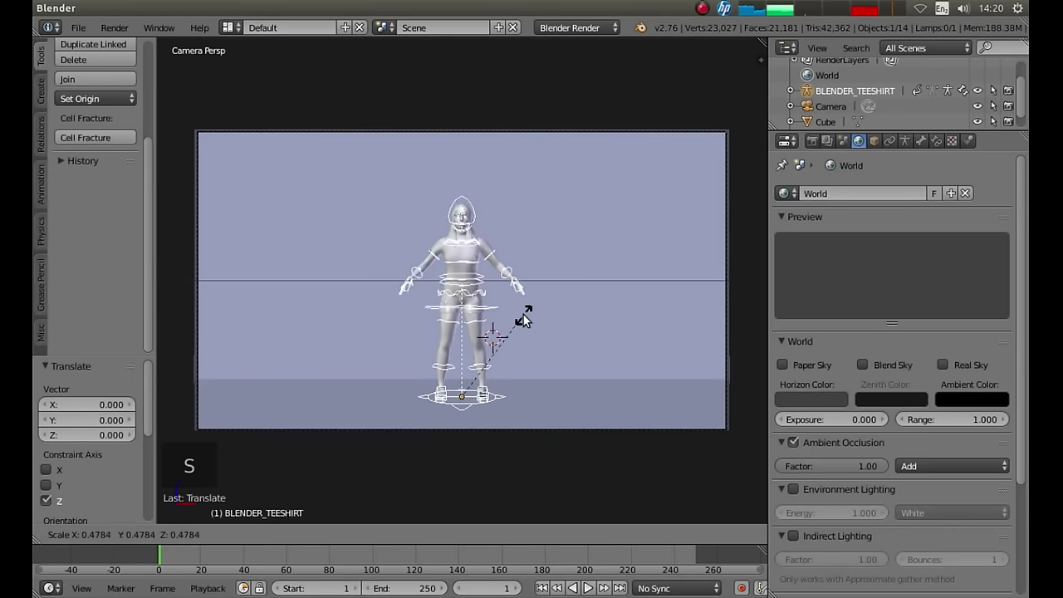
pyautogui.click(518, 363)
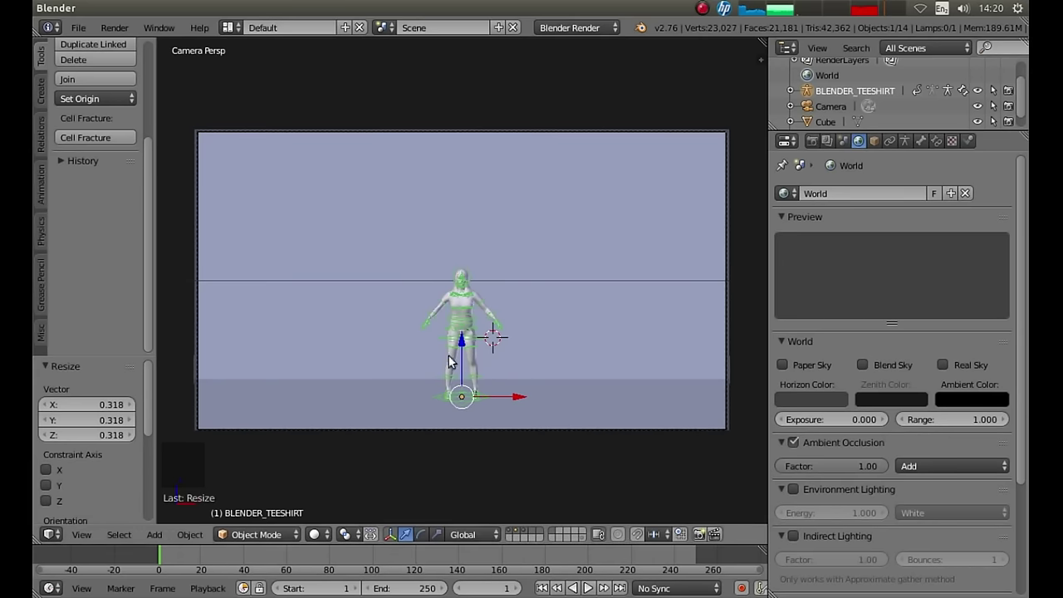
pyautogui.click(316, 535)
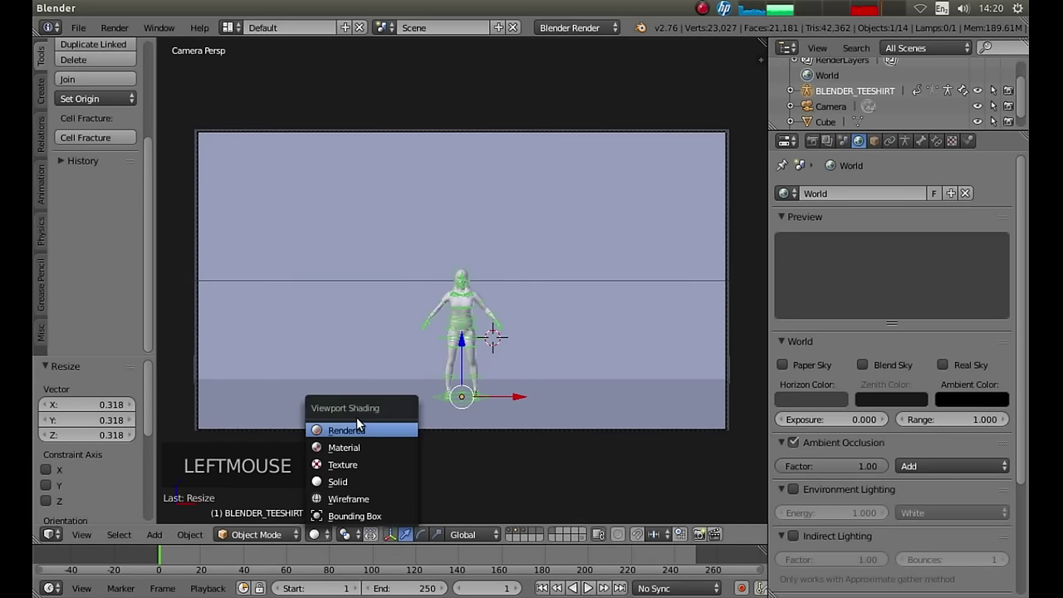
pyautogui.click(348, 430)
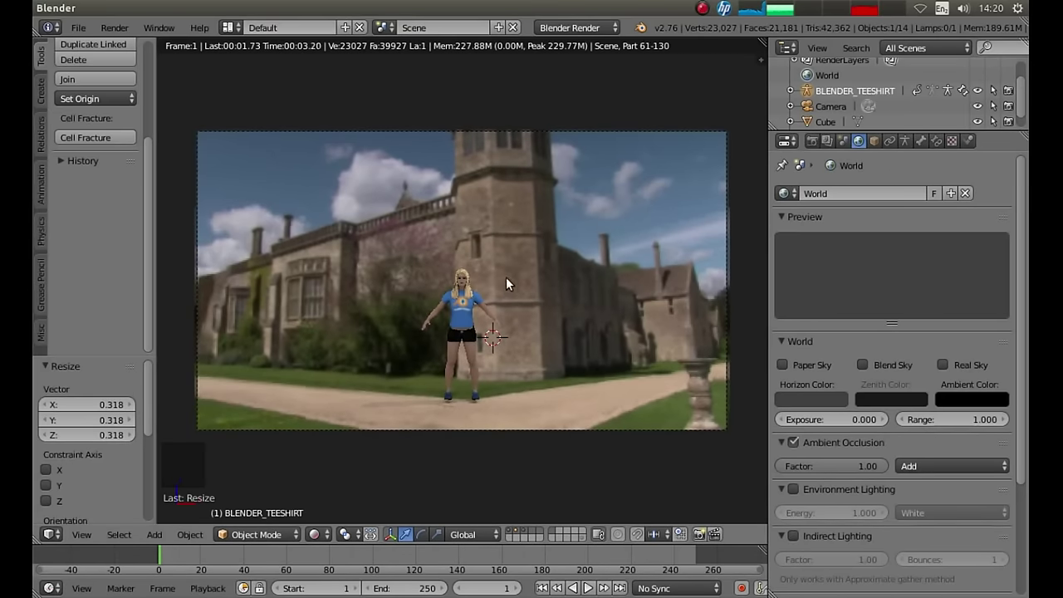
# Enlarge the character by a factor of about 1.146 in solid shading and preview the rendered result.
pyautogui.click(313, 534)
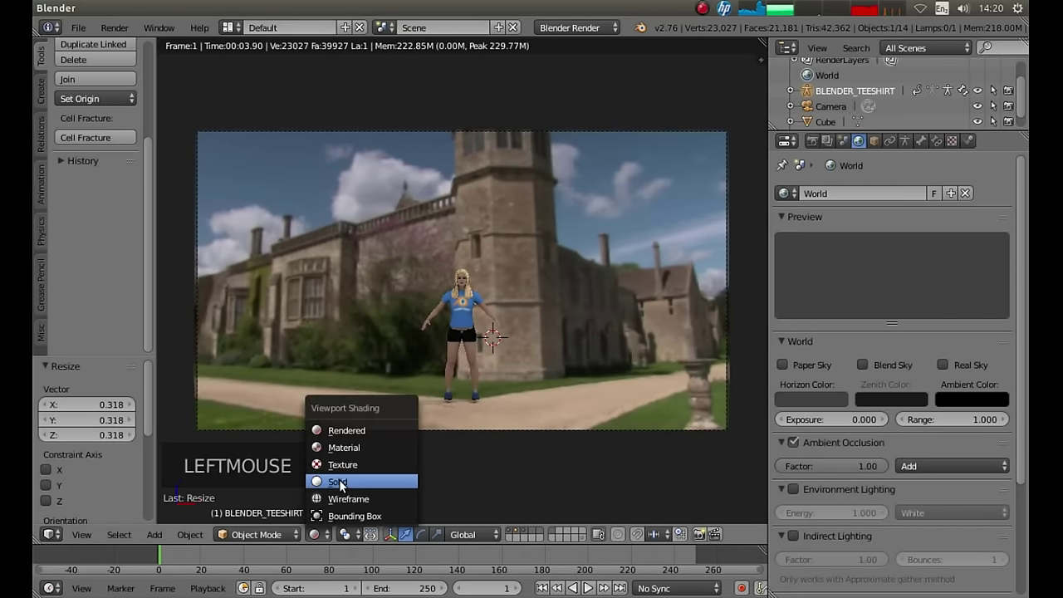
pyautogui.click(336, 482)
pyautogui.press('s')
pyautogui.press('s')
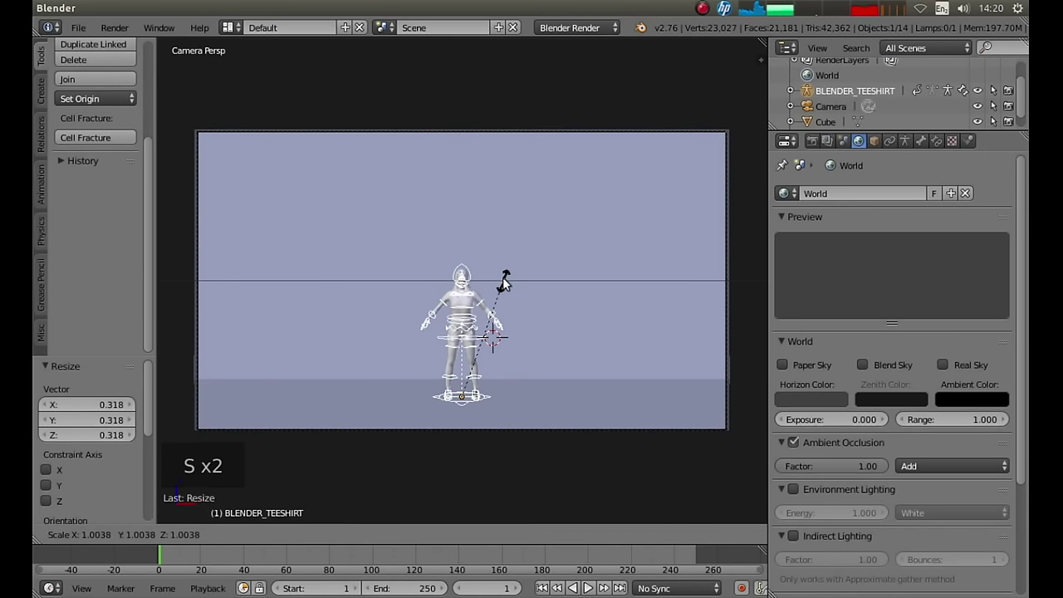
pyautogui.click(515, 268)
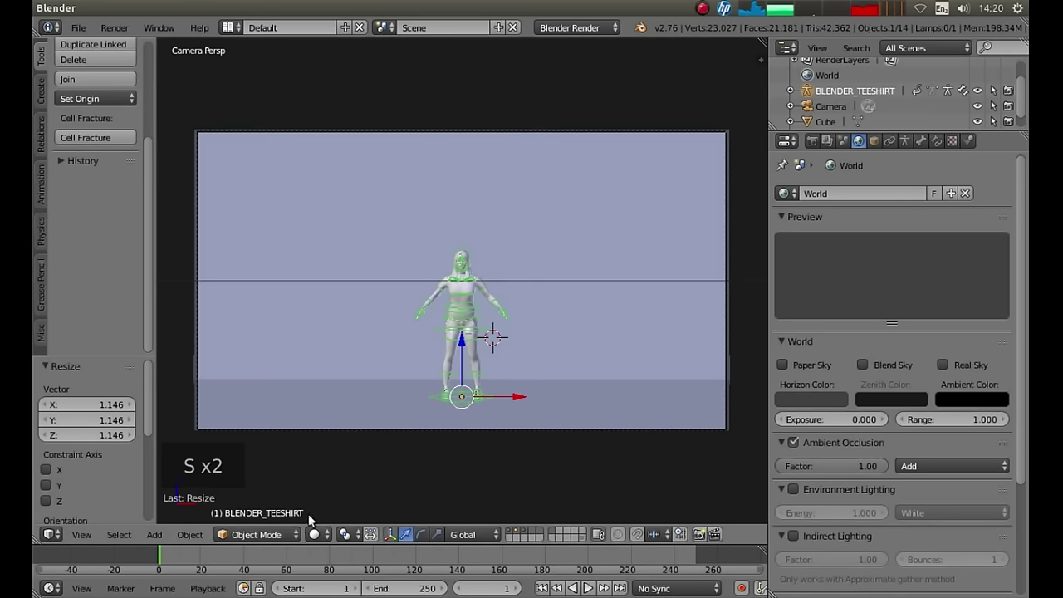
pyautogui.click(313, 534)
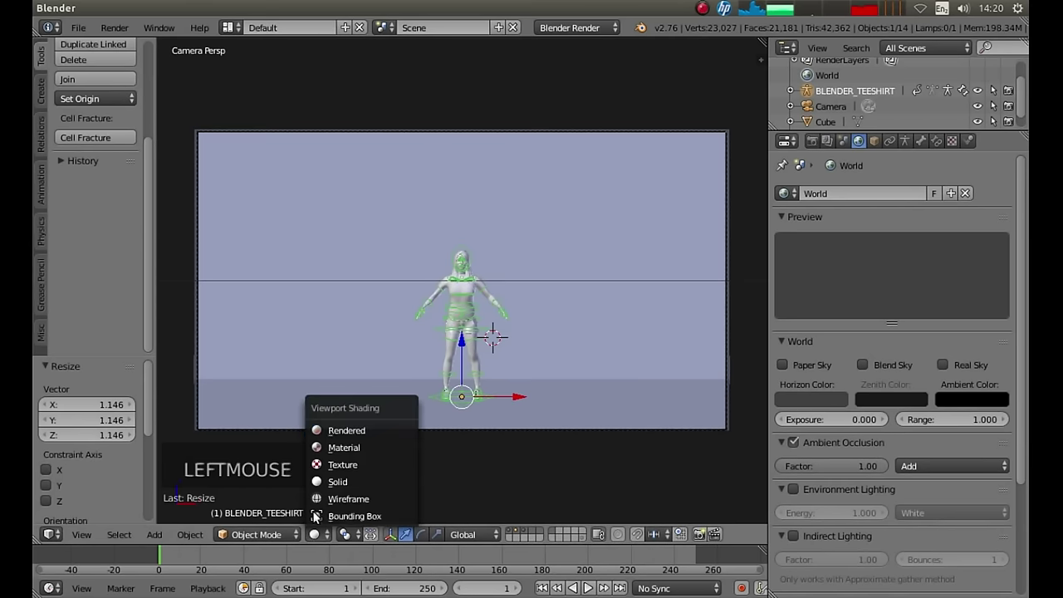
pyautogui.click(340, 428)
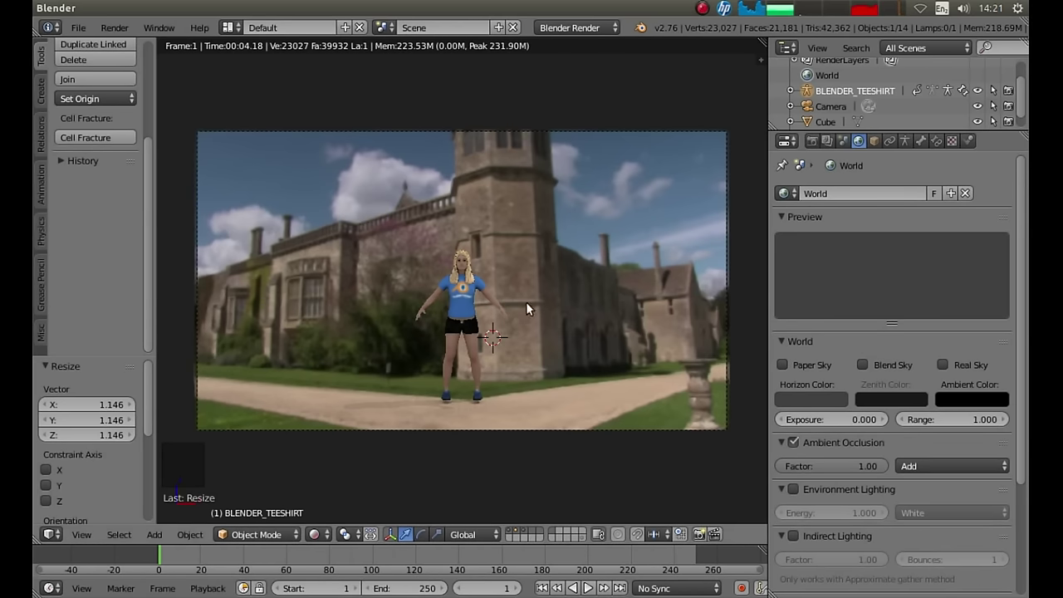
# Lower the resized character about 0.059 along Z onto the path and check its feet in rendered shading.
pyautogui.click(320, 534)
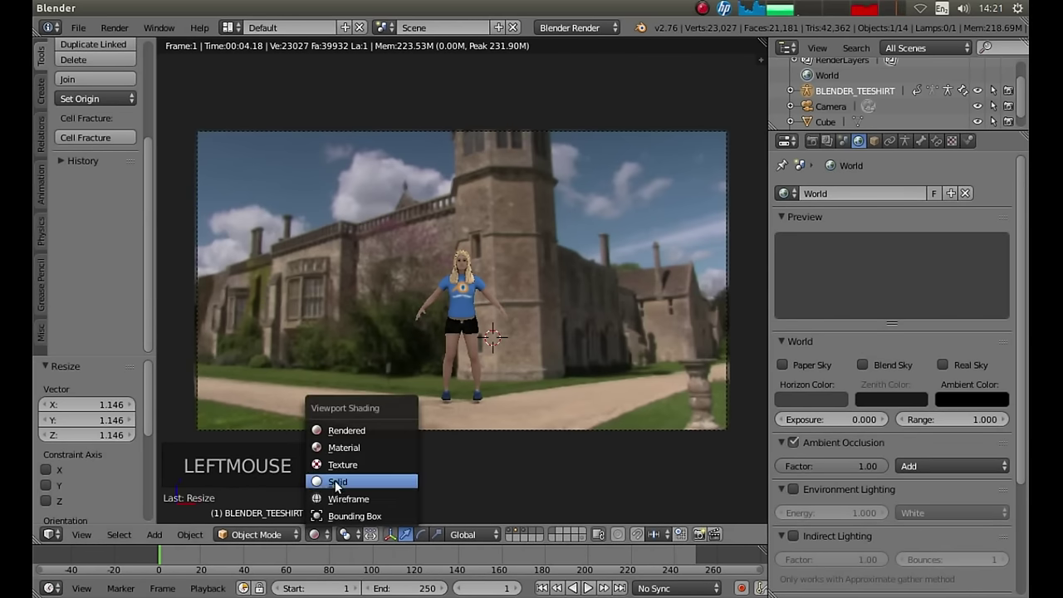
pyautogui.click(335, 480)
pyautogui.click(462, 347)
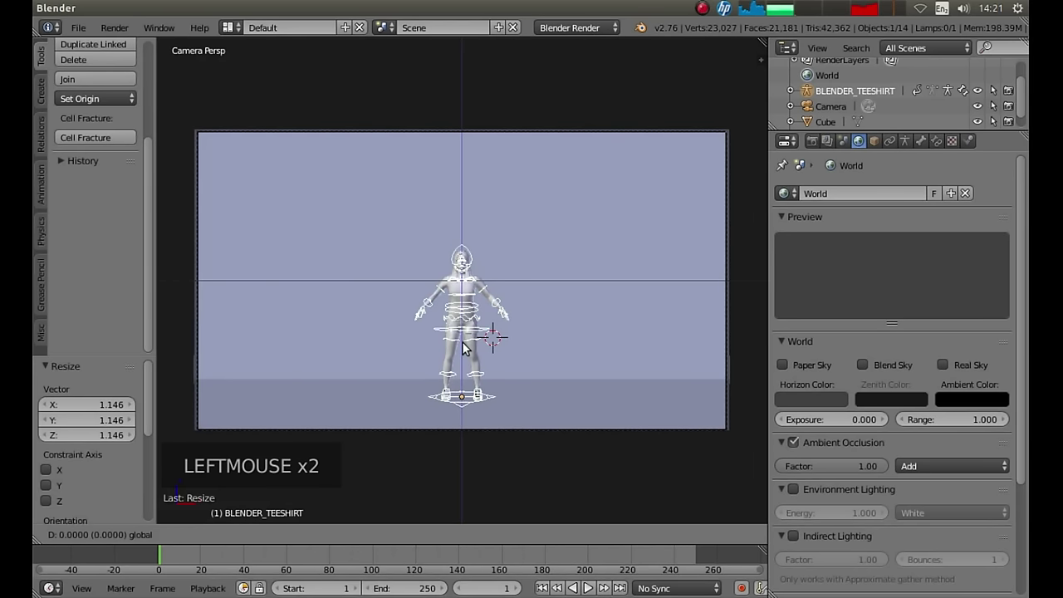
pyautogui.moveTo(462, 342); pyautogui.dragTo(458, 350)
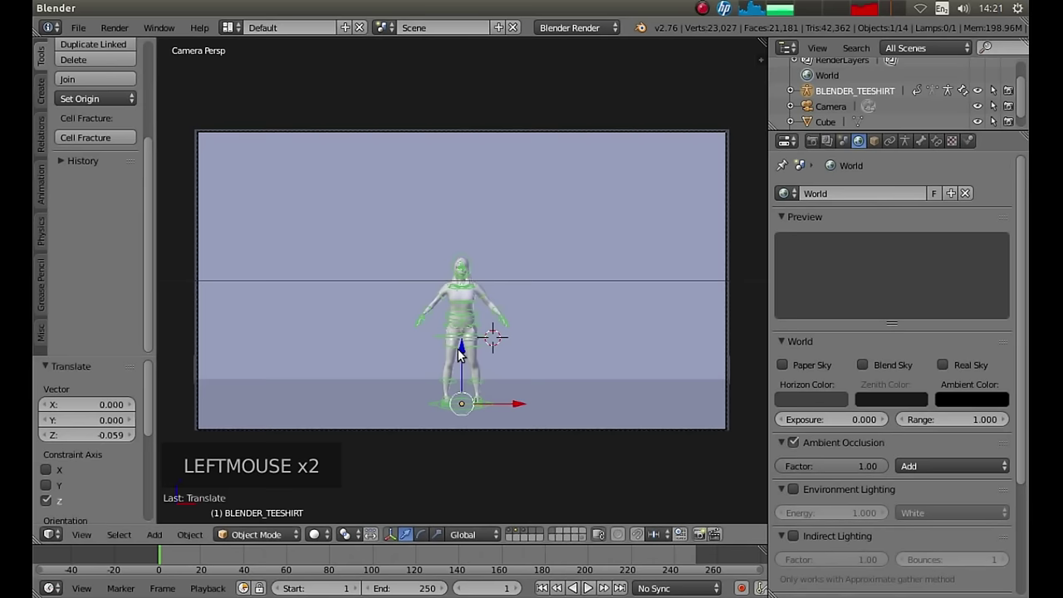
pyautogui.click(320, 534)
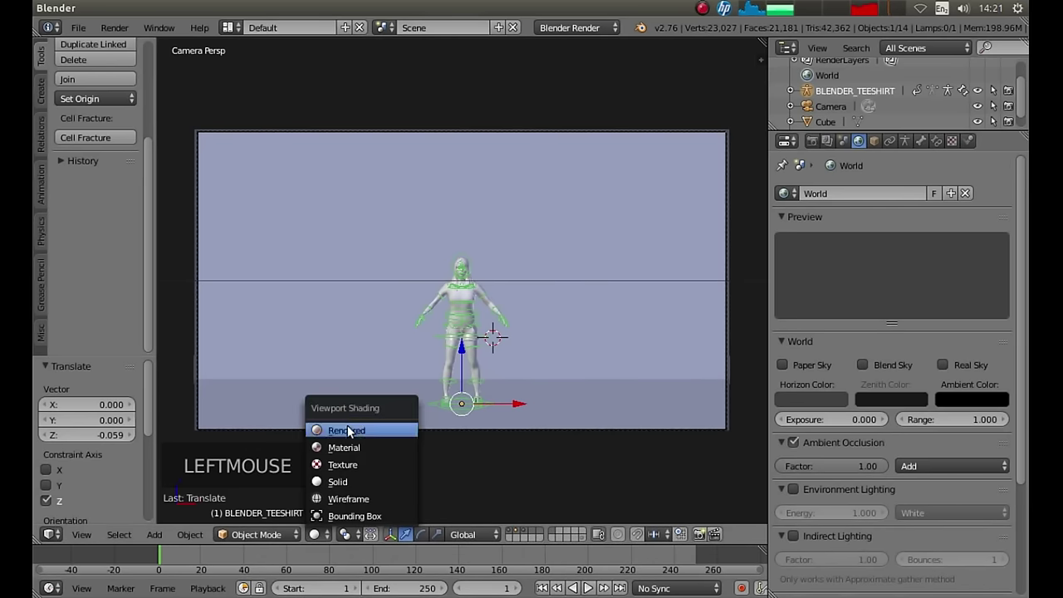
pyautogui.click(349, 426)
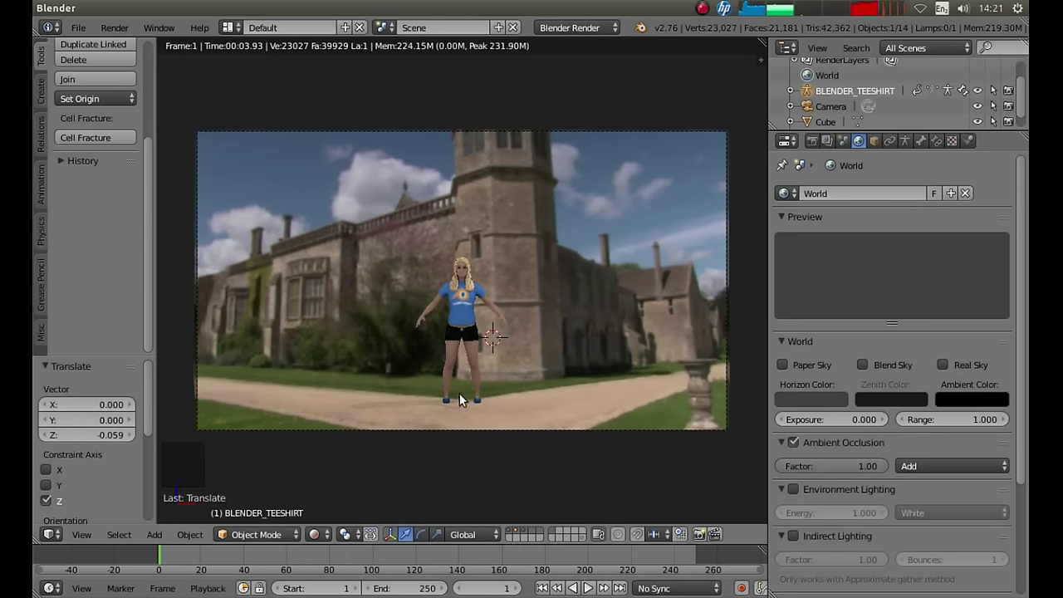
# Move the character about -0.315 along Y toward the camera in solid shading and preview the rendered result.
pyautogui.click(314, 536)
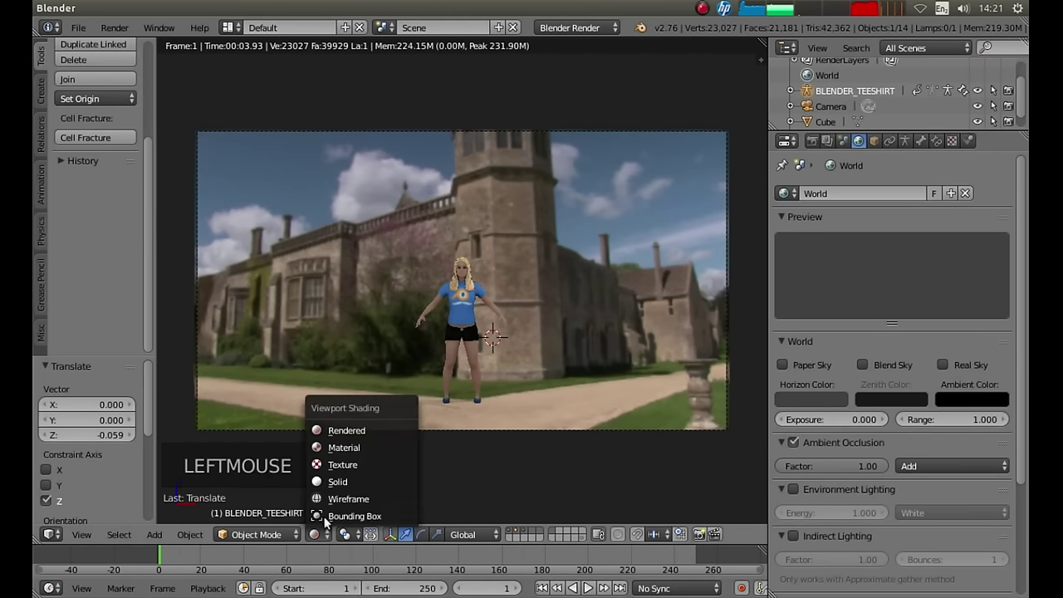
pyautogui.click(338, 484)
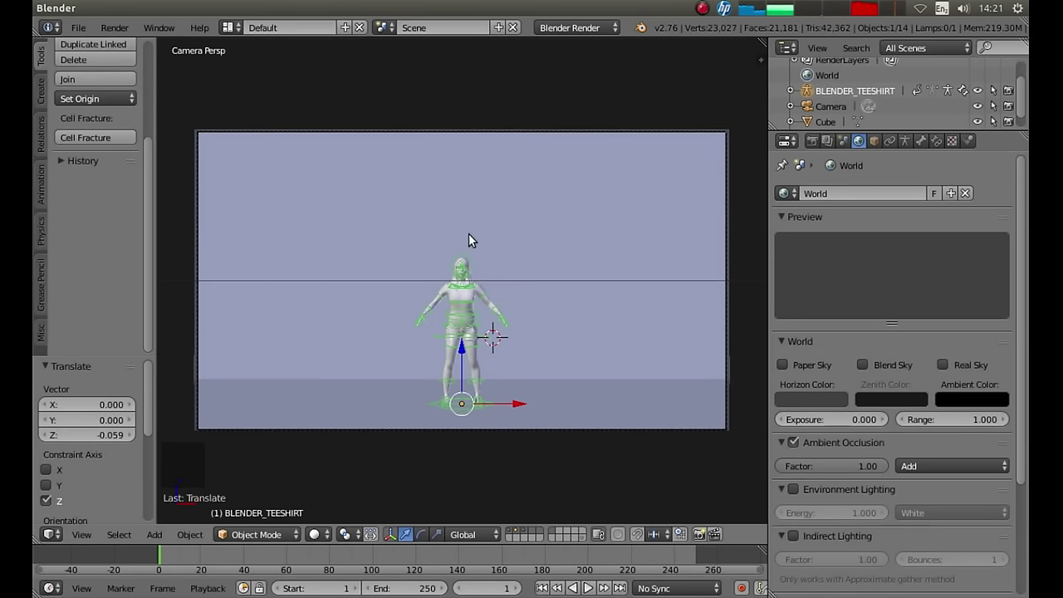
pyautogui.press('g')
pyautogui.press('y')
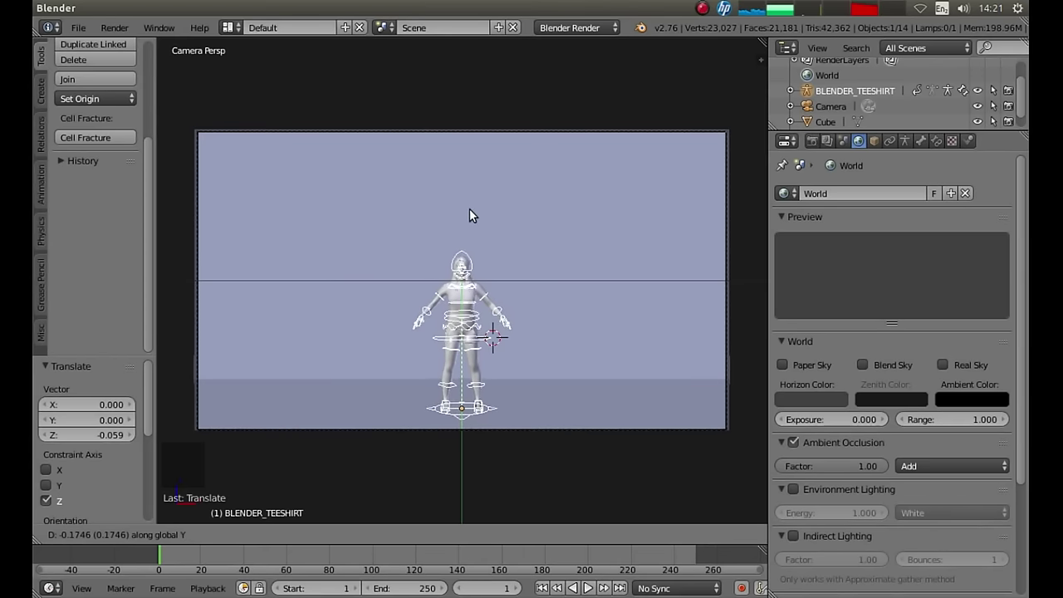
pyautogui.click(470, 200)
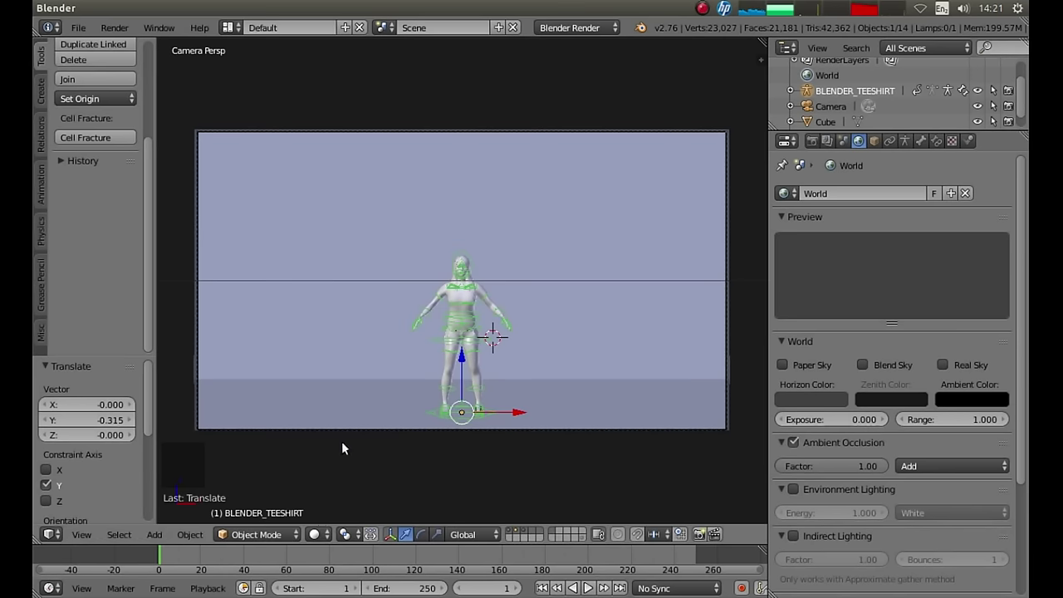
pyautogui.click(315, 534)
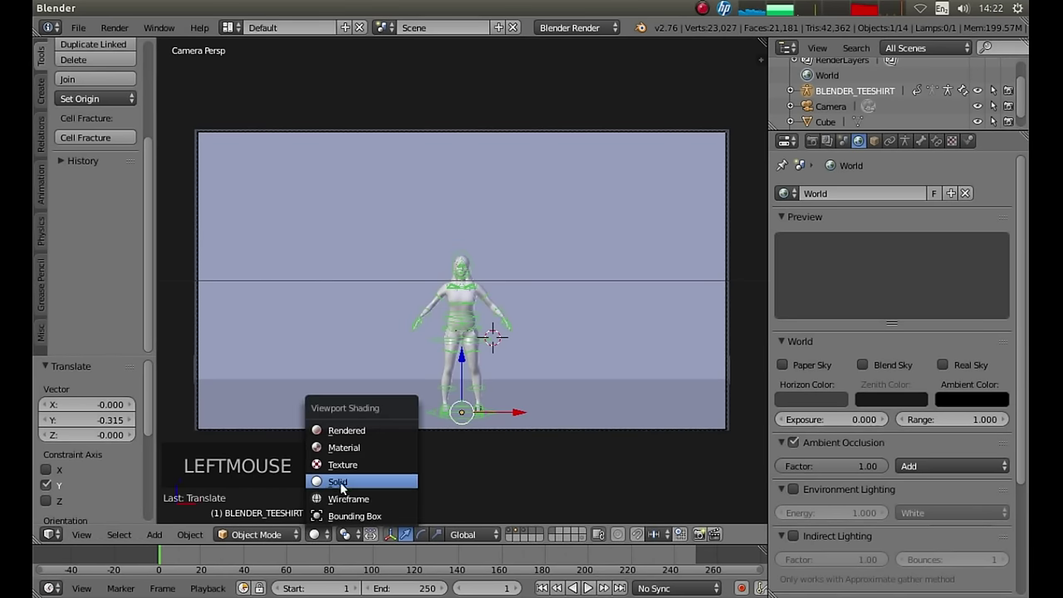
pyautogui.click(371, 429)
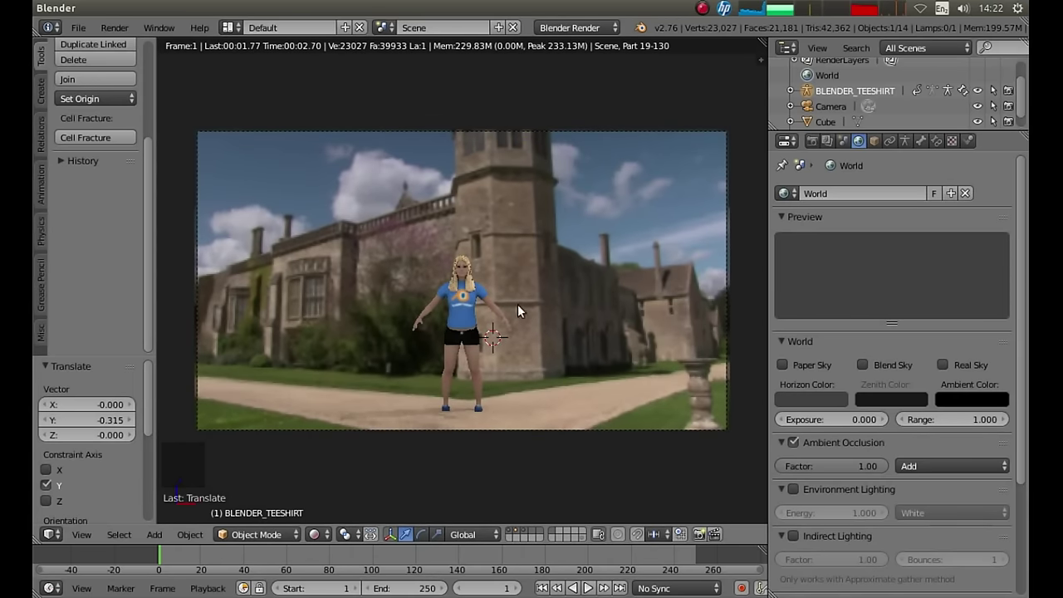
# Rotate the character about 55° around Z in solid shading and preview it rendered against the building.
pyautogui.click(316, 531)
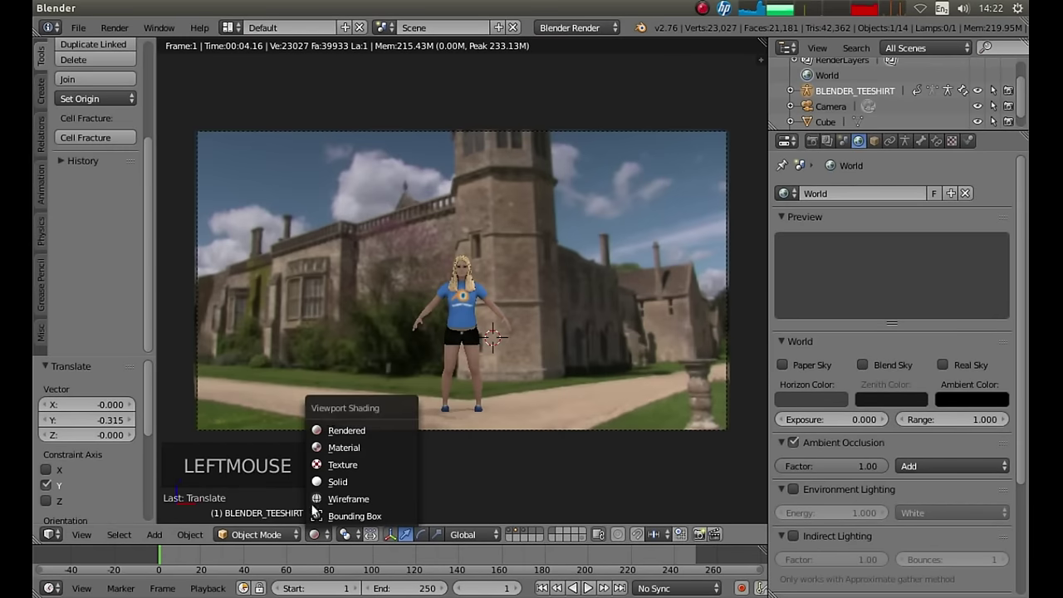
pyautogui.click(334, 481)
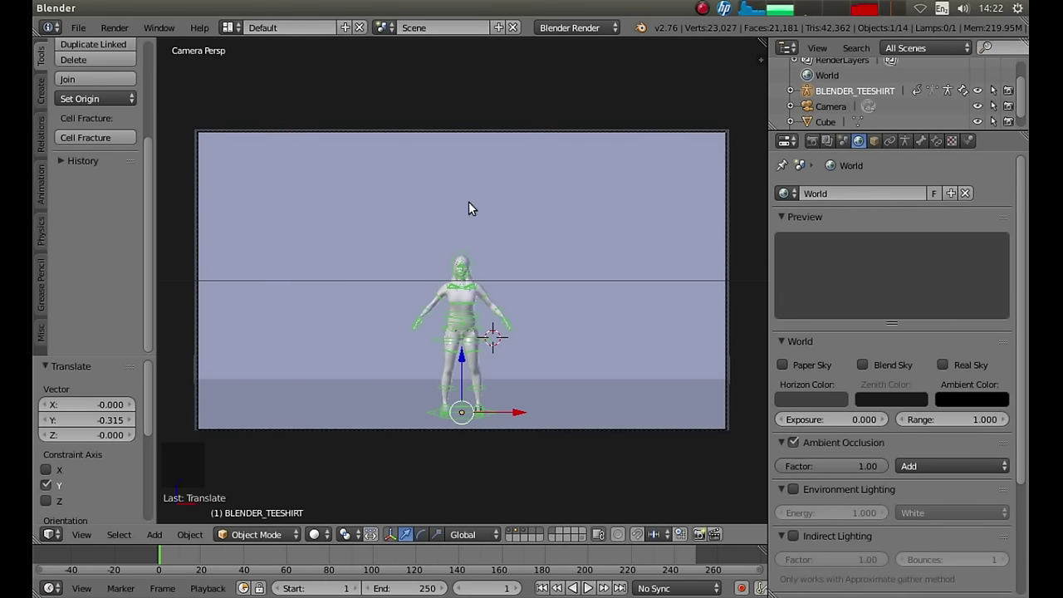
pyautogui.press('r')
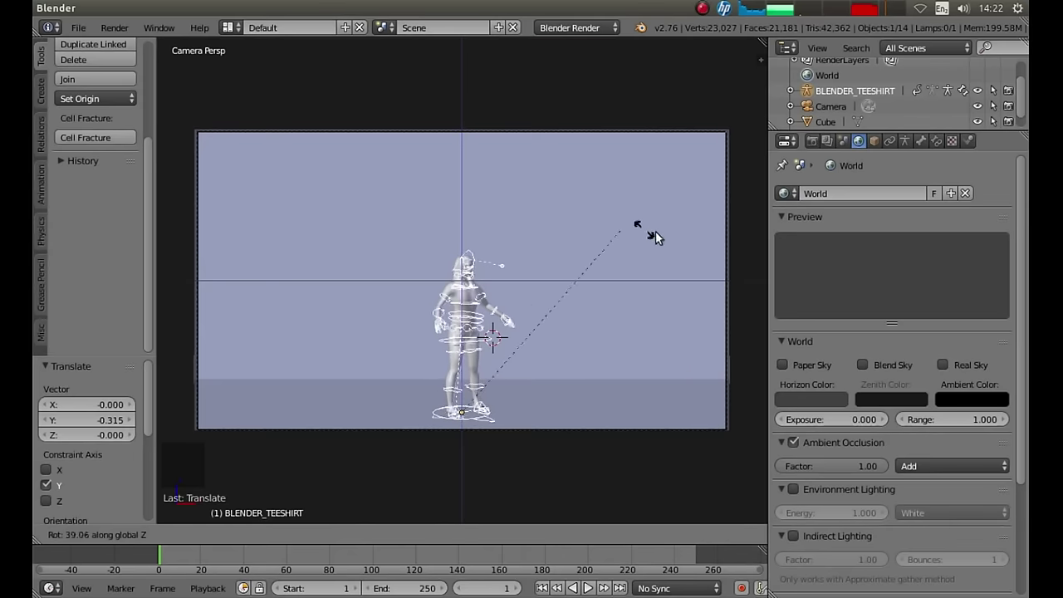
pyautogui.click(741, 229)
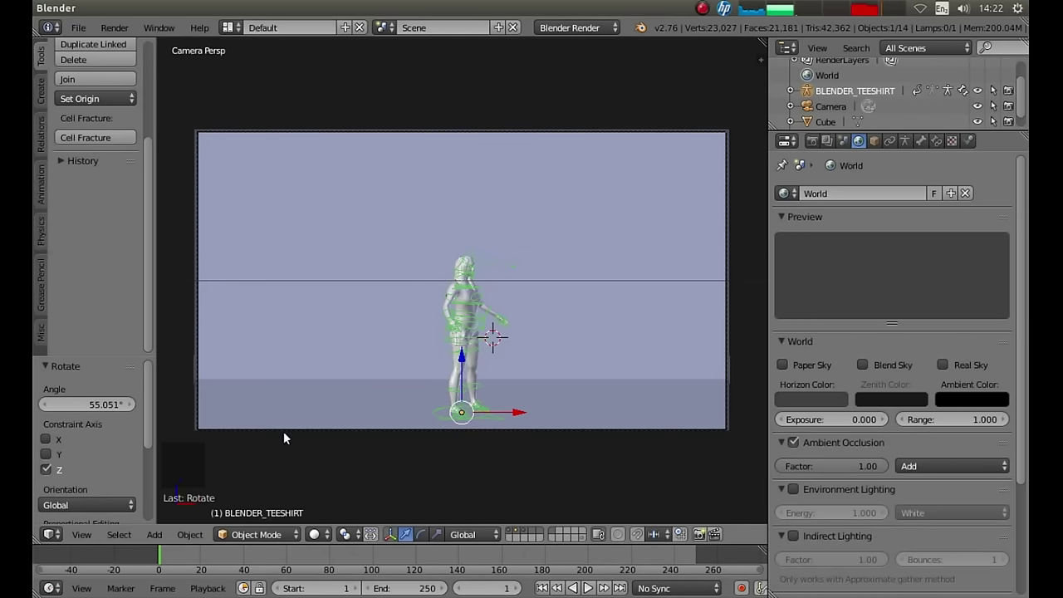
pyautogui.click(324, 535)
pyautogui.click(333, 430)
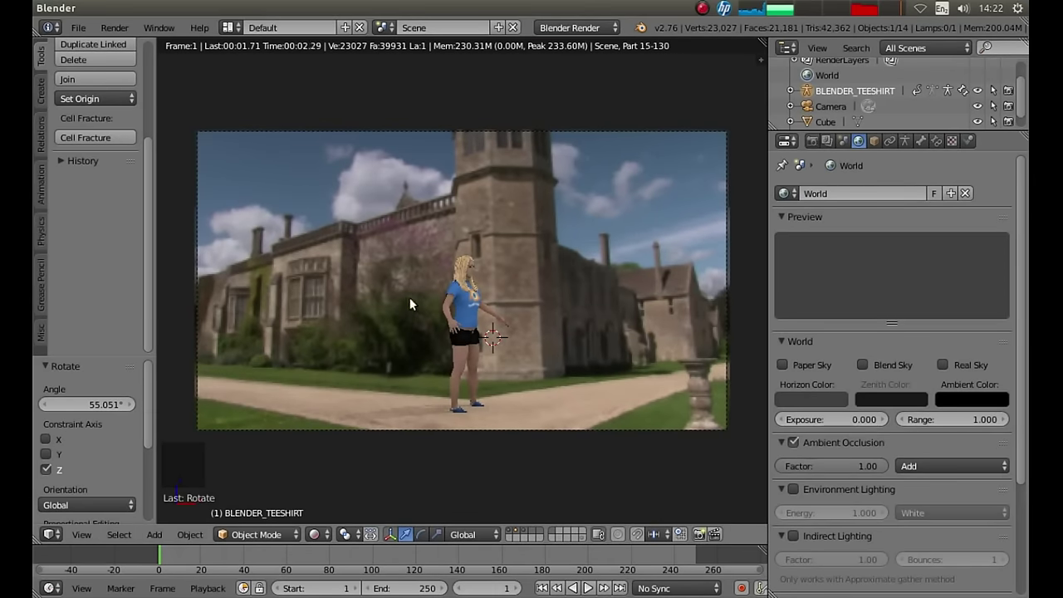
# Raise the character about 0.018 along Z and check its feet on the path in rendered shading.
pyautogui.click(316, 534)
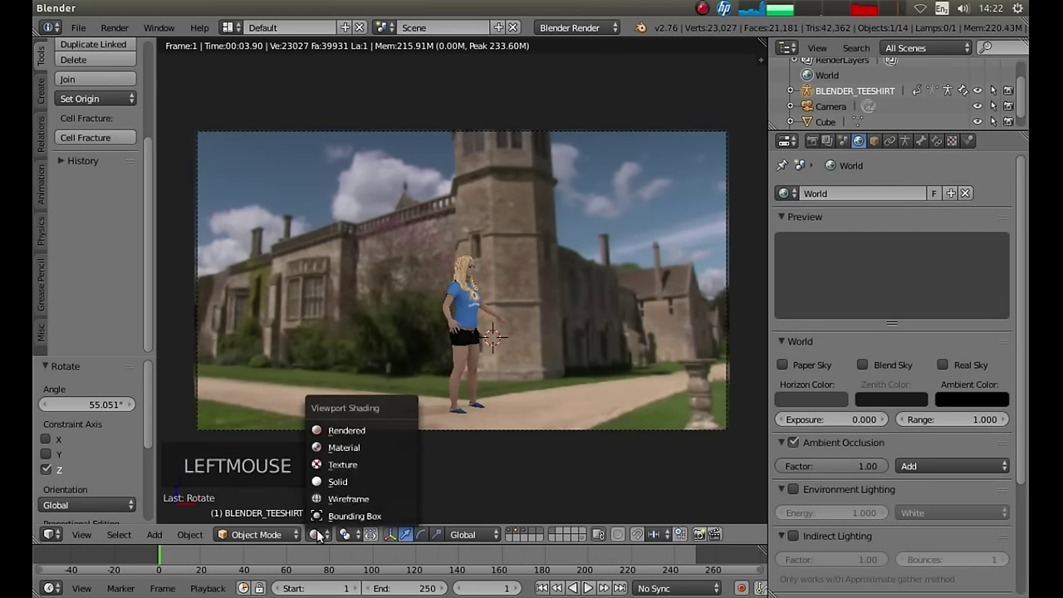
pyautogui.click(345, 480)
pyautogui.moveTo(462, 355); pyautogui.dragTo(456, 359)
pyautogui.click(314, 535)
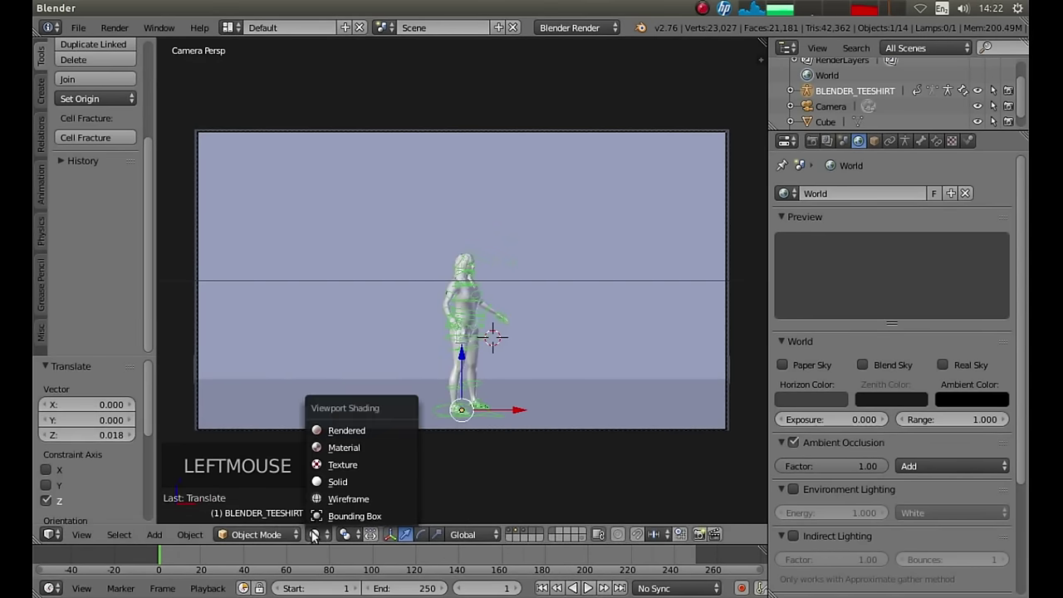
pyautogui.click(338, 431)
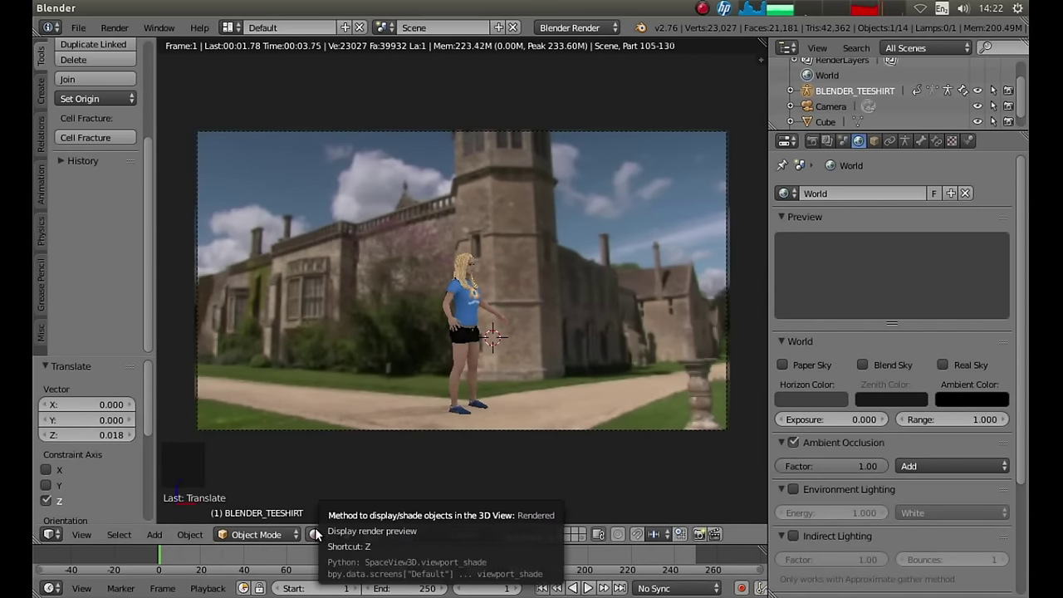
# Move the character about -0.789 along X, away from the tower, and preview the rendered result.
pyautogui.click(315, 535)
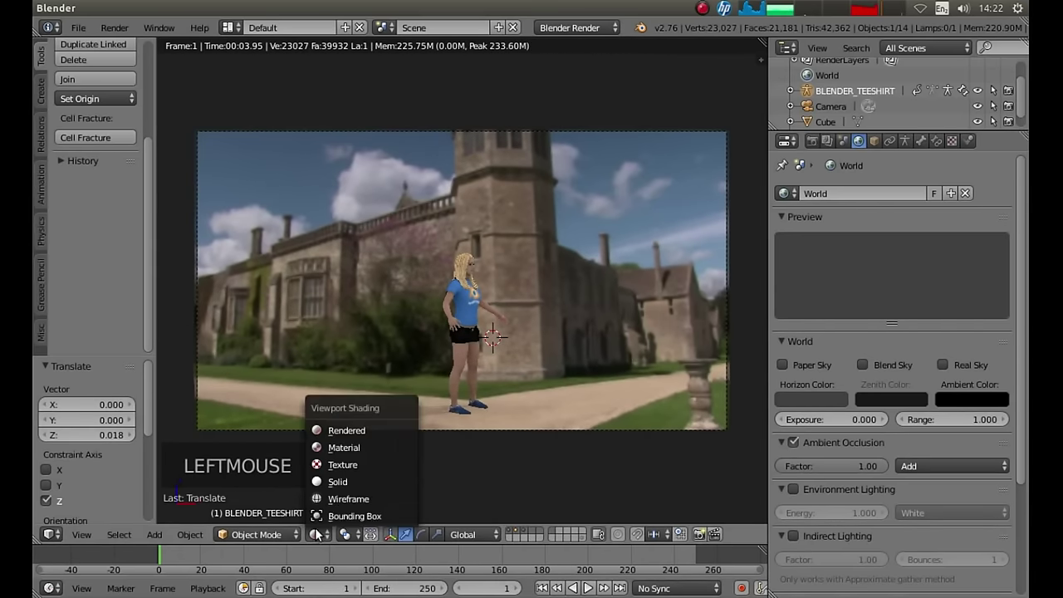
pyautogui.click(337, 482)
pyautogui.moveTo(526, 409); pyautogui.dragTo(423, 404)
pyautogui.click(315, 534)
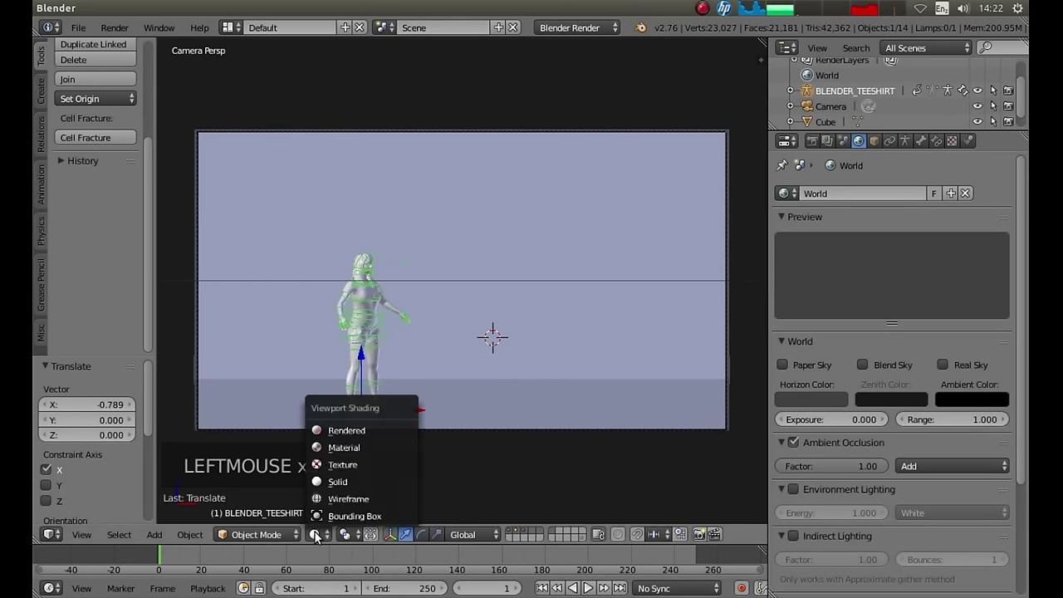
pyautogui.click(337, 432)
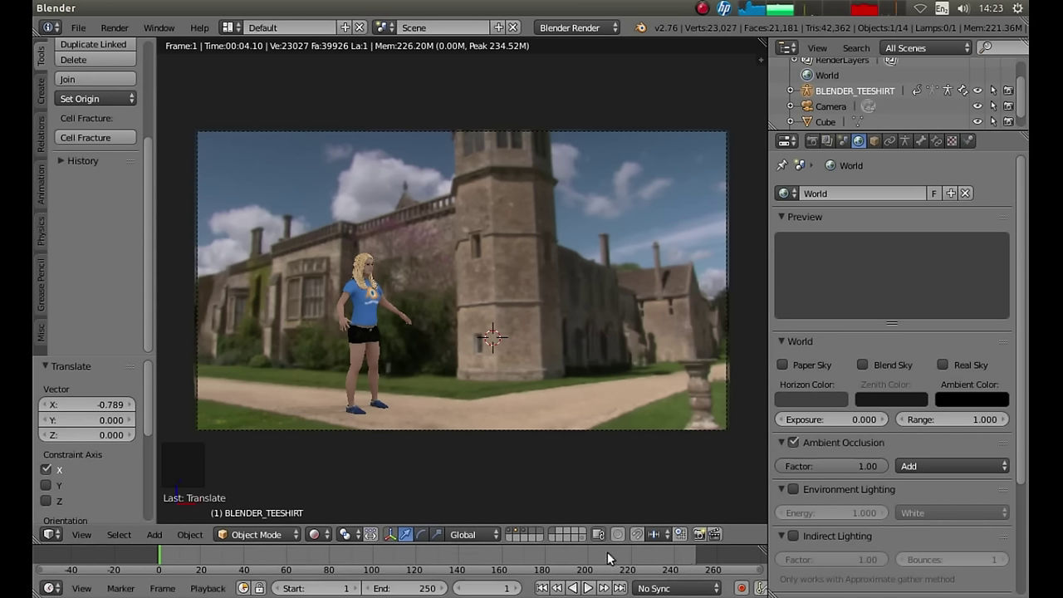
# Enlarge the timeline area to about the height of the viewport and change it into a second 3D View.
pyautogui.click(729, 543)
pyautogui.moveTo(729, 542); pyautogui.dragTo(714, 357)
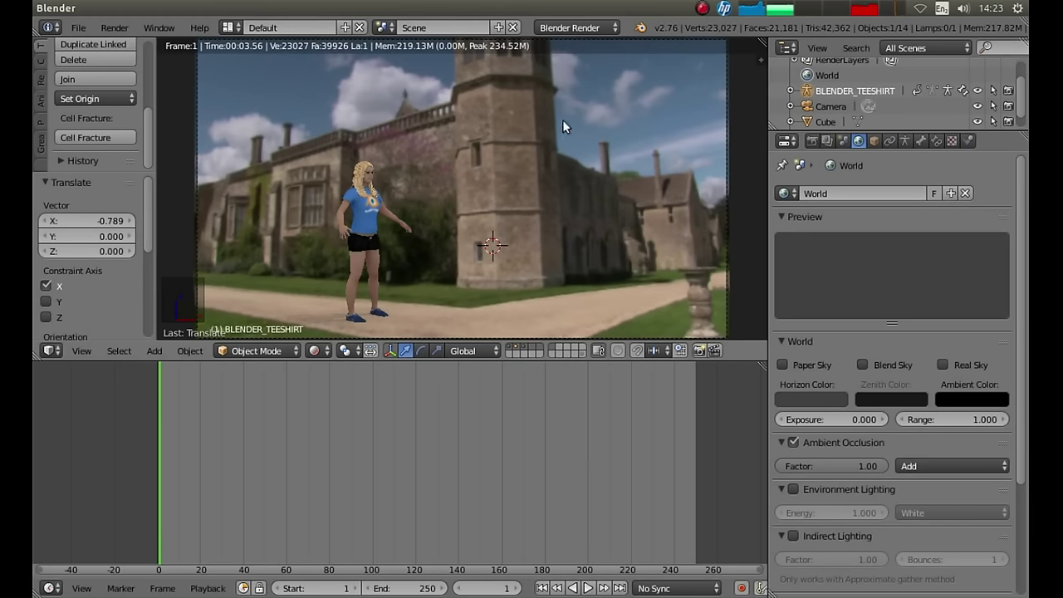
pyautogui.click(50, 589)
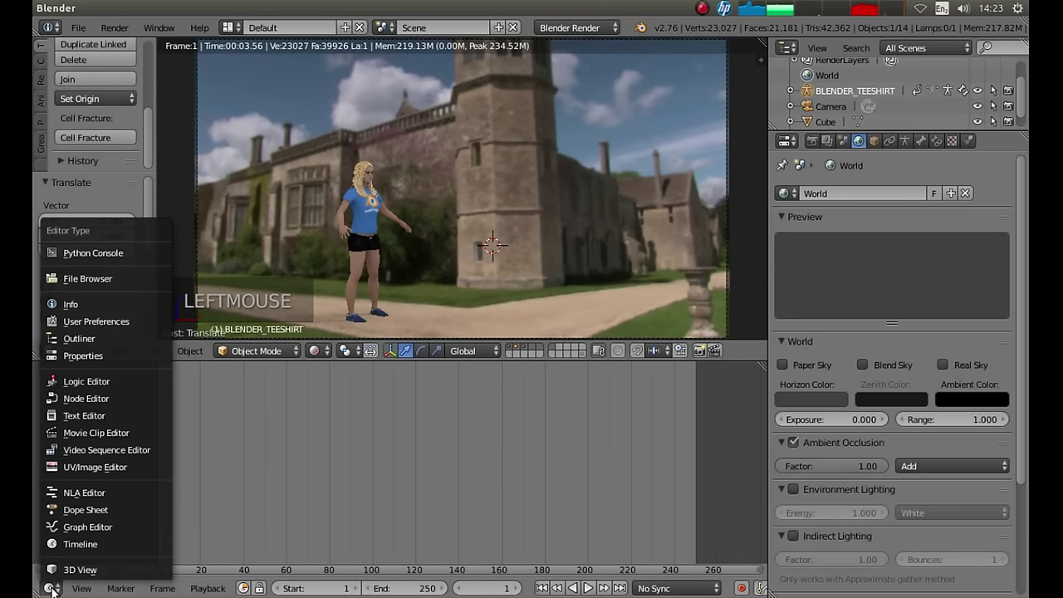
pyautogui.click(94, 572)
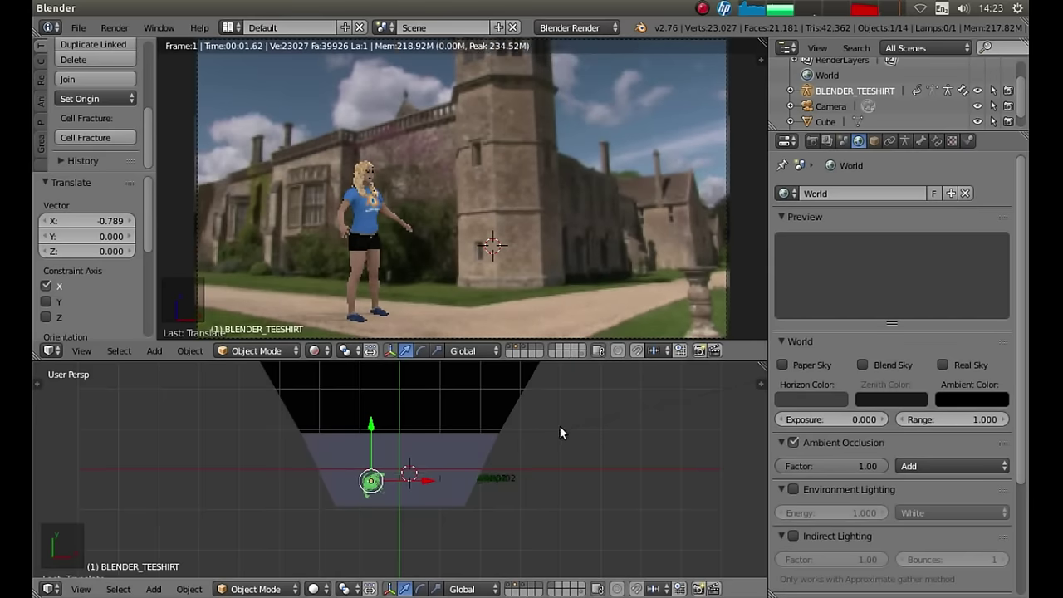
# Select the scene's lamp in the second 3D view and change its type to Sun.
pyautogui.scroll(-2, 499, 483)
pyautogui.scroll(-1, 477, 488)
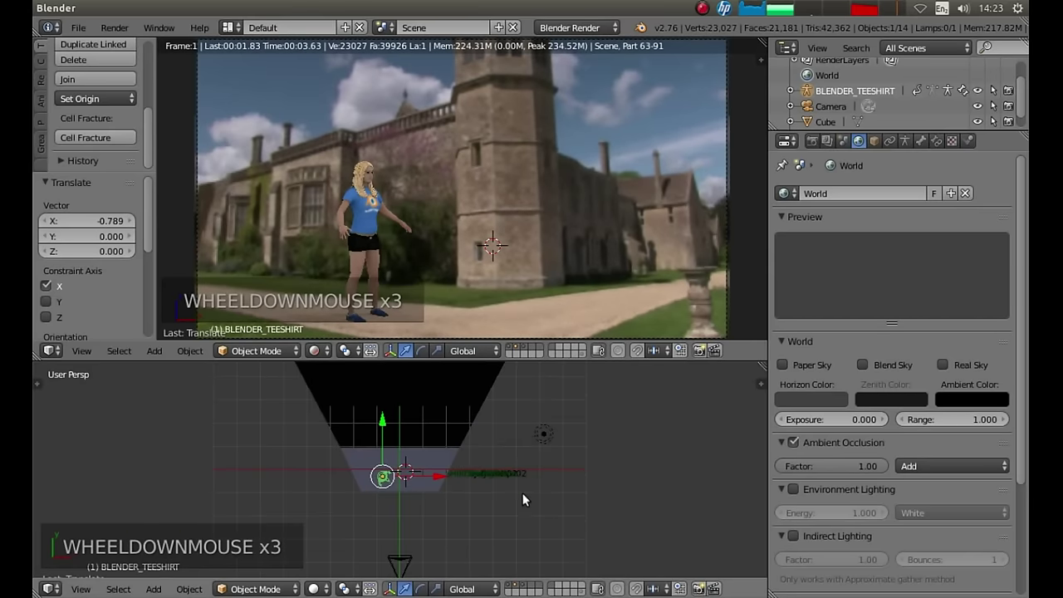
pyautogui.rightClick(542, 435)
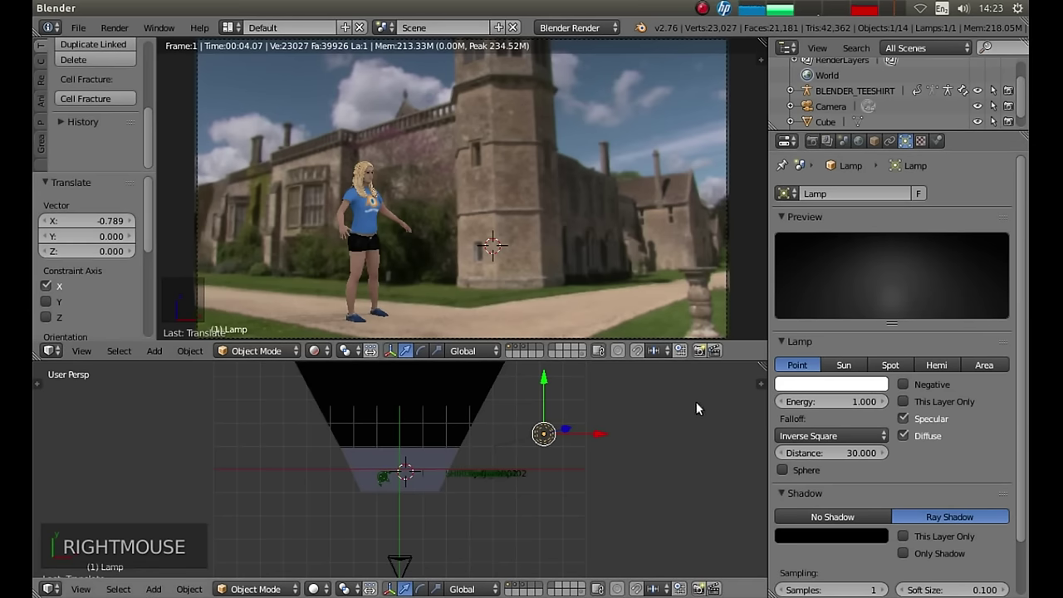
pyautogui.click(846, 370)
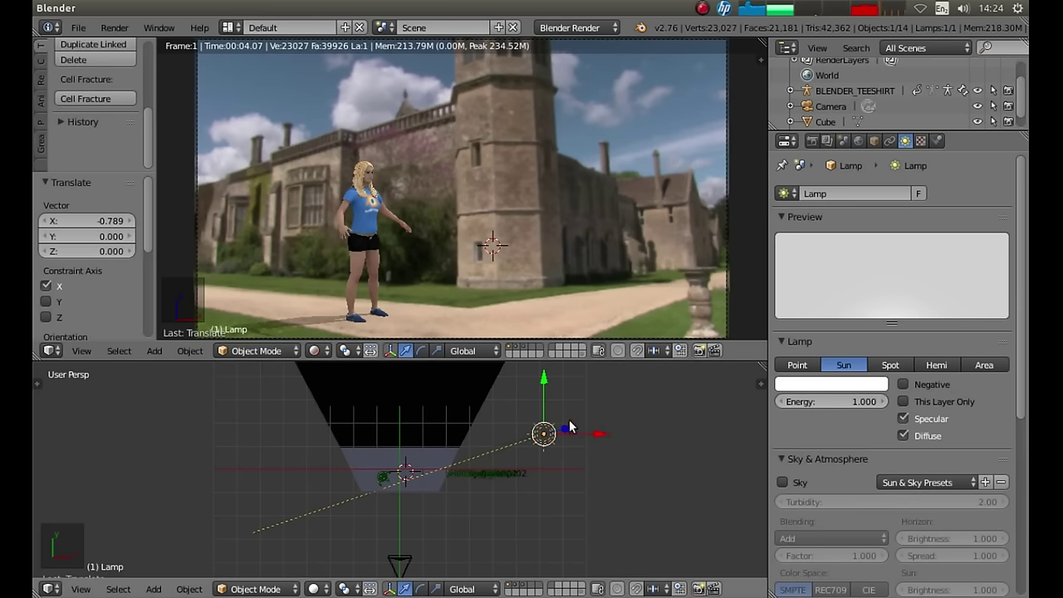
# Move the sun lamp about -9.101 in X and -1.631 in Y, and rotate it about 163.6° around Z toward the character.
pyautogui.press('g')
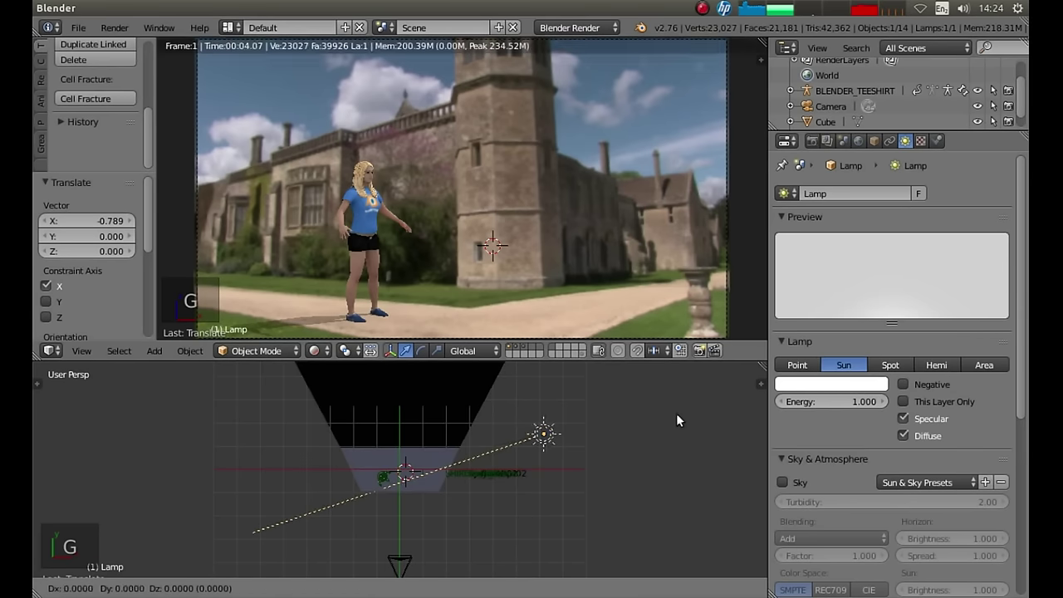
pyautogui.click(368, 476)
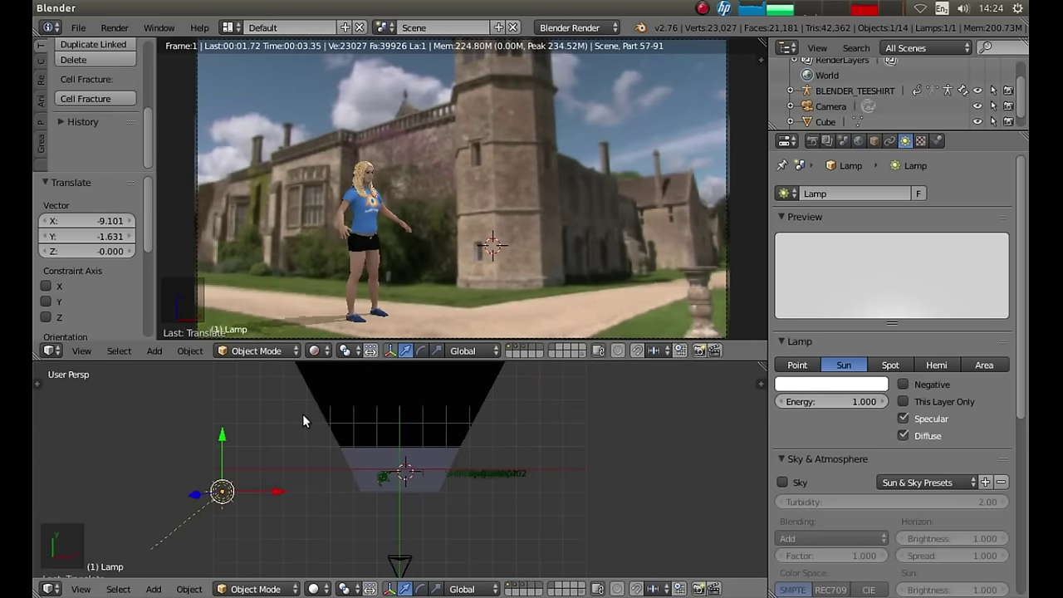
pyautogui.press('r')
pyautogui.press('z')
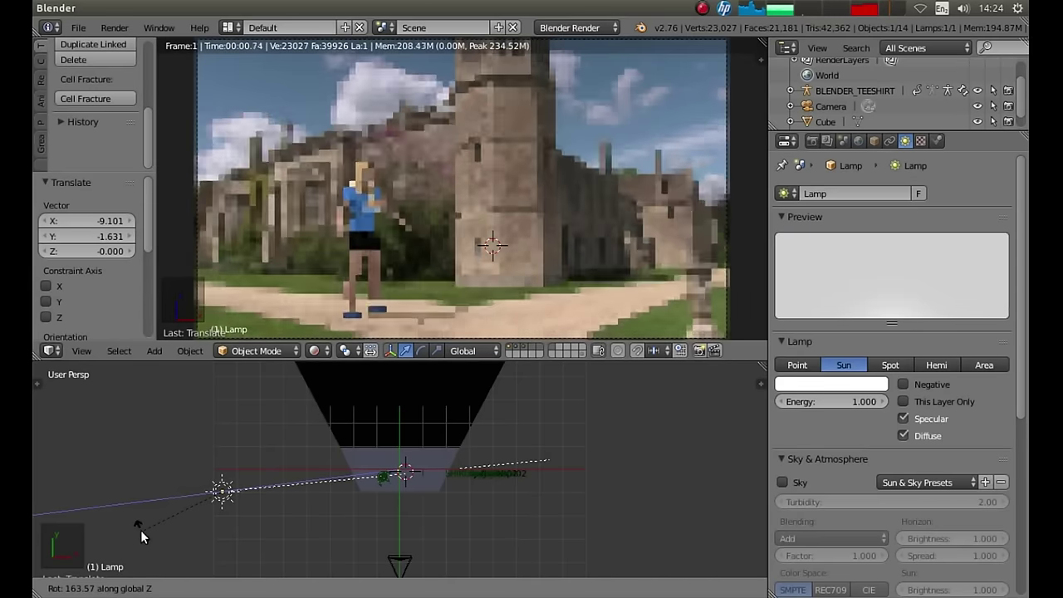
pyautogui.click(141, 530)
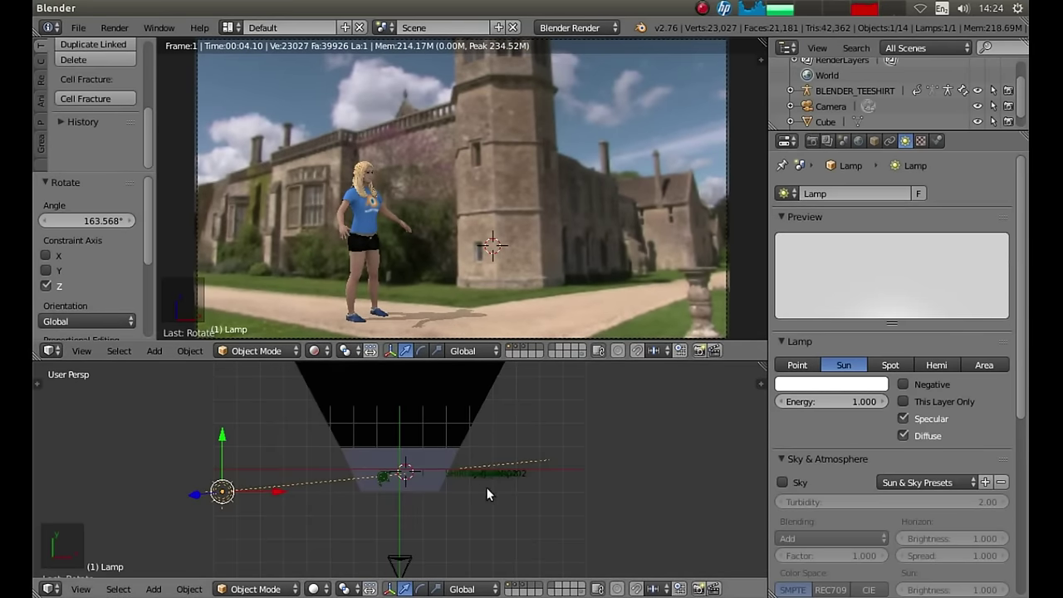
# Tilt the sun lamp about 2.77° around Y in the front view to adjust the character's shadow.
pyautogui.press('KP_1')
pyautogui.scroll(-4, 505, 475)
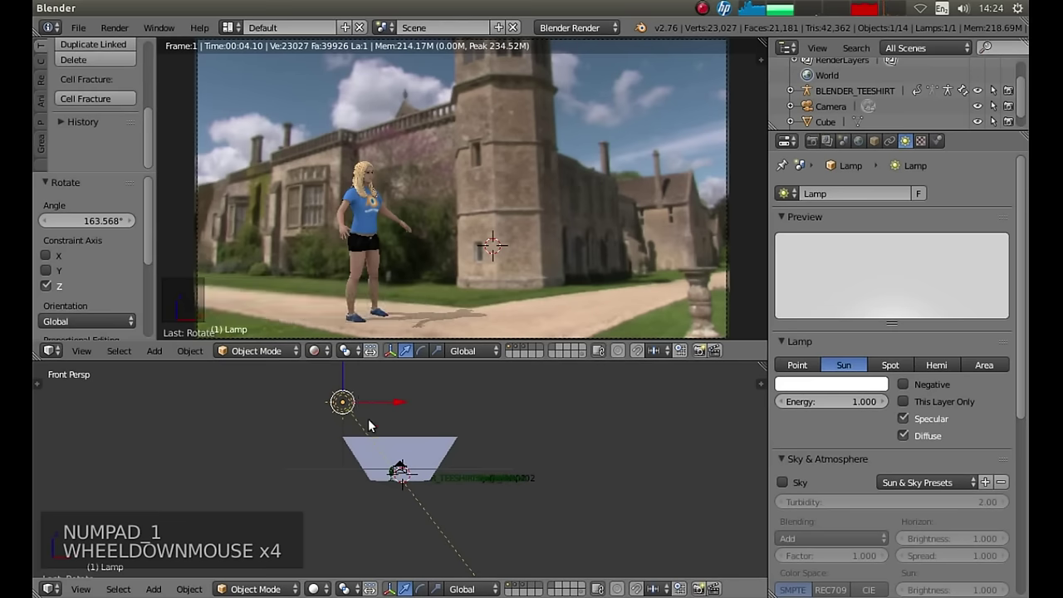
pyautogui.press('r')
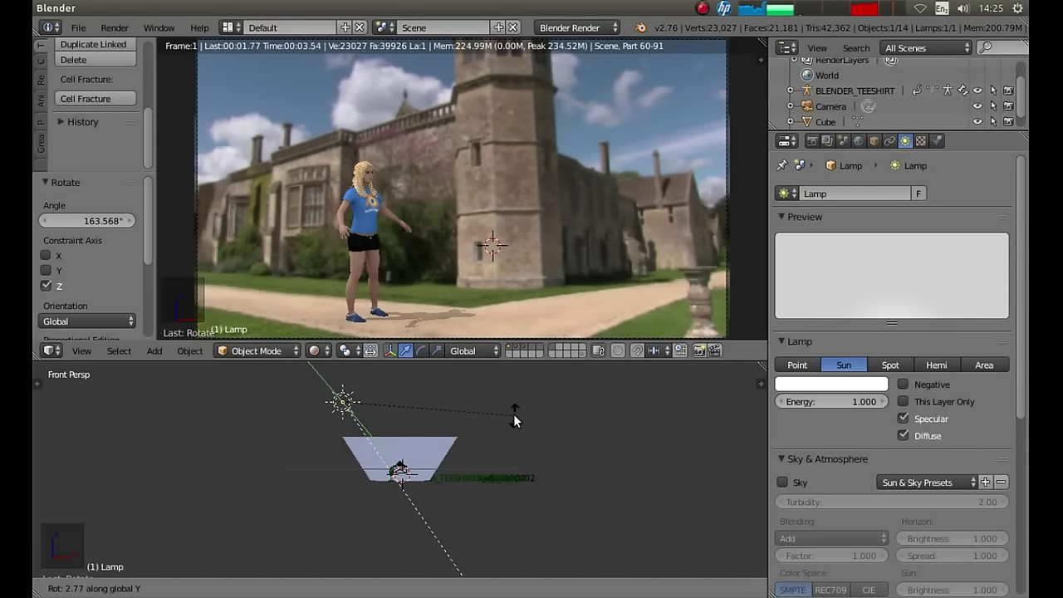
pyautogui.click(514, 413)
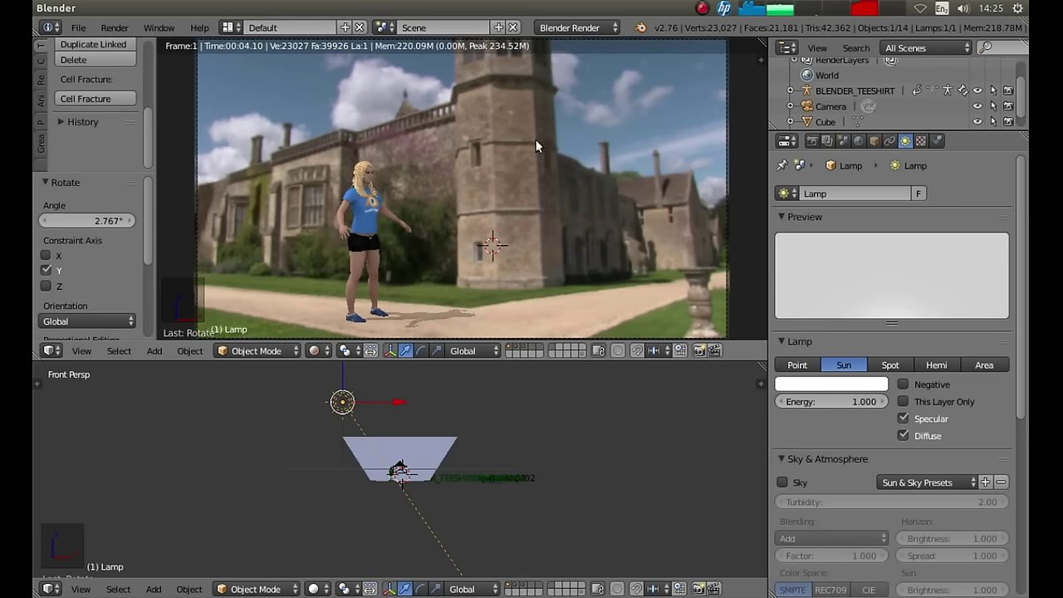
# Try sun energy values of 0.190 and 0.970 to compare the lighting and shadow in the rendered view.
pyautogui.click(1024, 216)
pyautogui.moveTo(1024, 216); pyautogui.dragTo(804, 288)
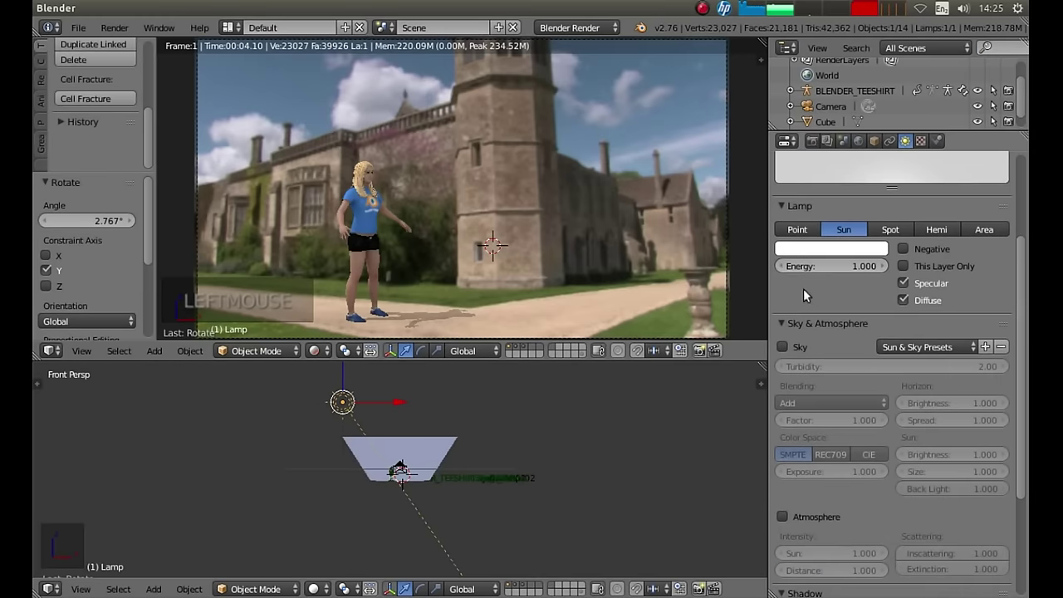
pyautogui.click(840, 264)
pyautogui.moveTo(839, 264); pyautogui.dragTo(807, 266)
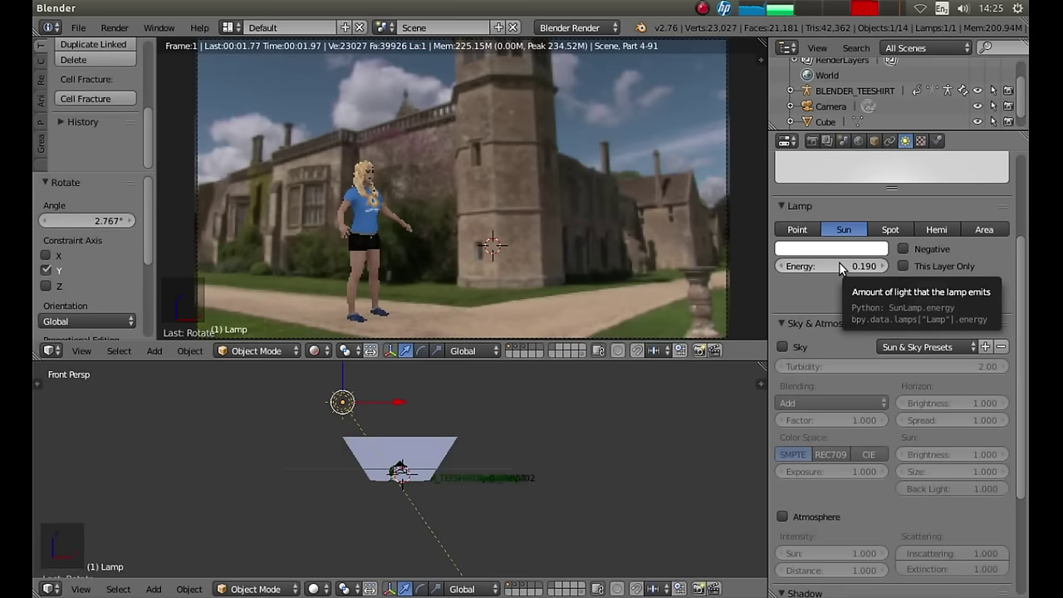
pyautogui.click(840, 265)
pyautogui.moveTo(839, 264); pyautogui.dragTo(877, 265)
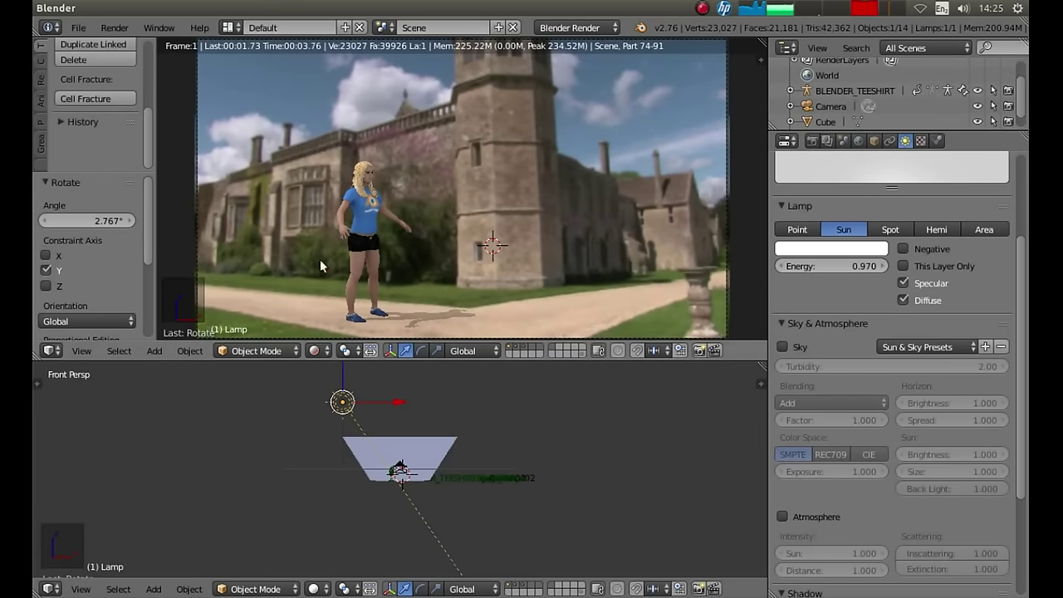
# Set the sun lamp's energy to 1.
pyautogui.click(832, 264)
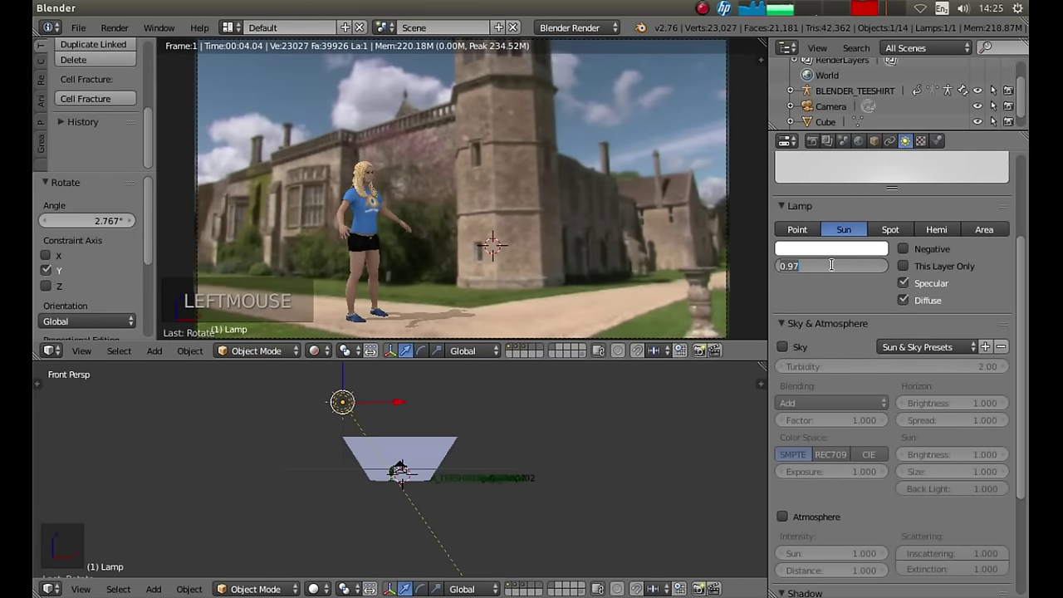
pyautogui.write('1')
pyautogui.click(739, 254)
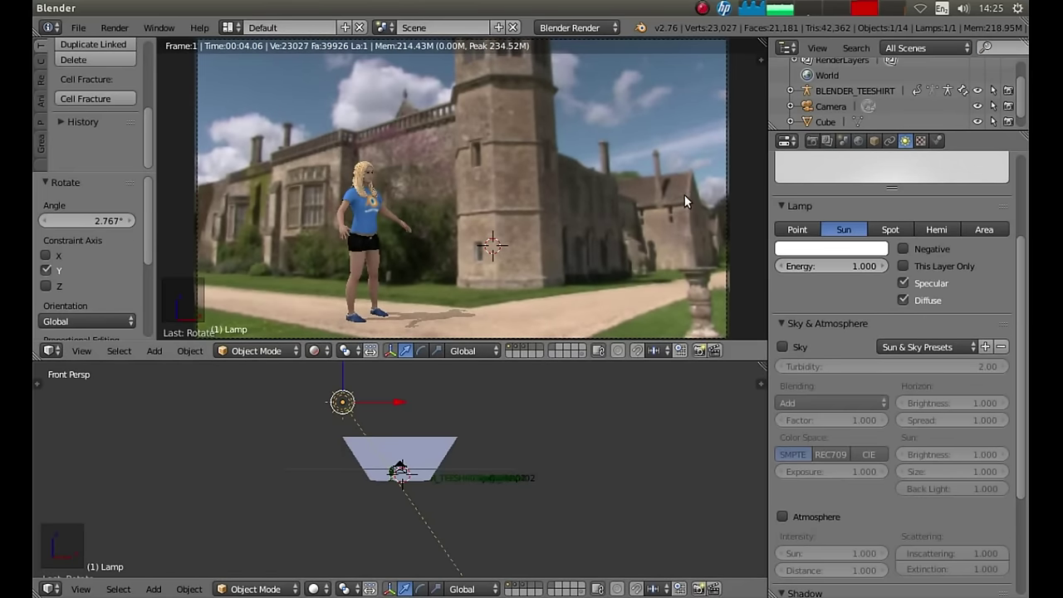
# Try world ambient occlusion factors of 0.47, 0.53 and 0.61 against the rendered view, and settle on 0.70.
pyautogui.moveTo(1026, 285)
pyautogui.mouseDown()
pyautogui.moveTo(1028, 374)
pyautogui.moveTo(1027, 282)
pyautogui.mouseUp()
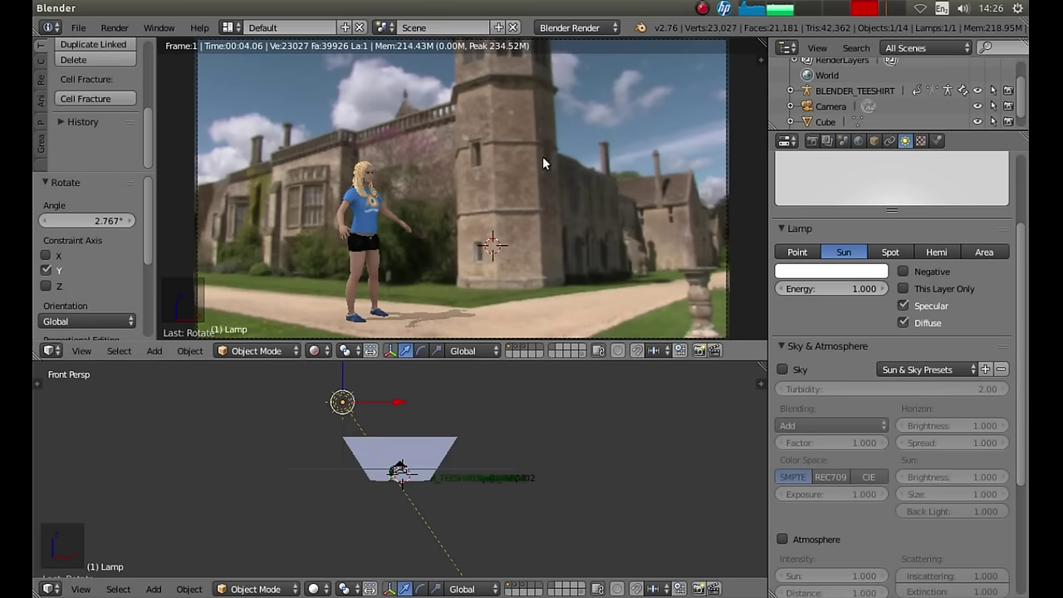
pyautogui.click(860, 142)
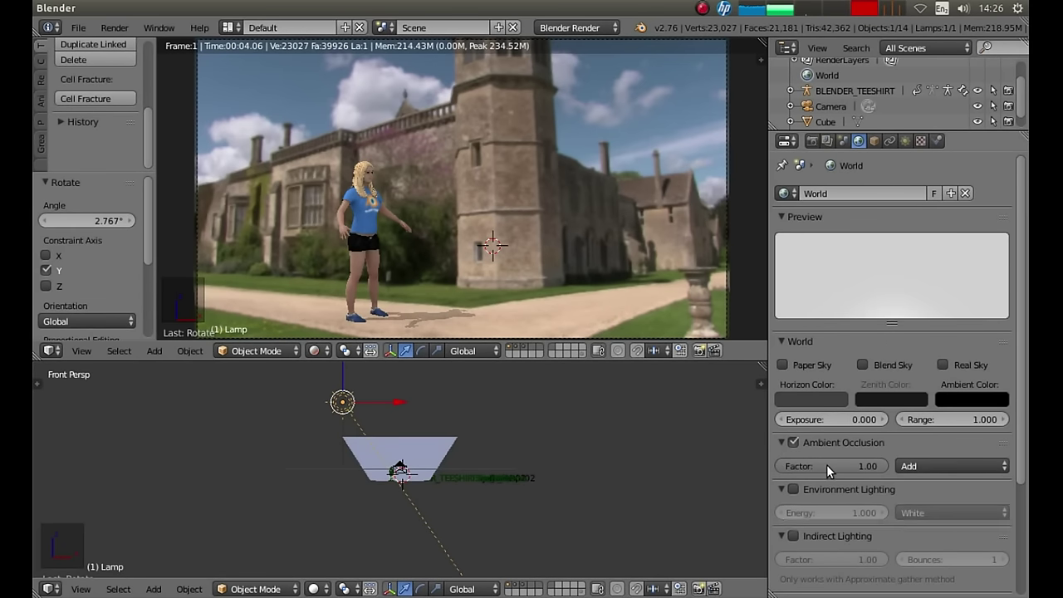
pyautogui.moveTo(836, 466); pyautogui.dragTo(778, 466)
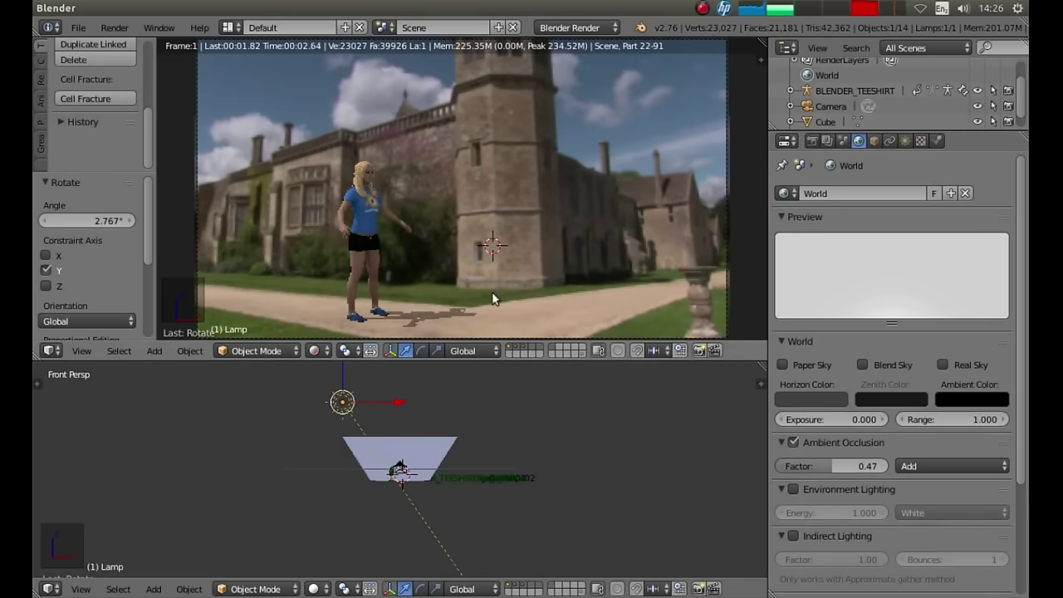
pyautogui.click(835, 468)
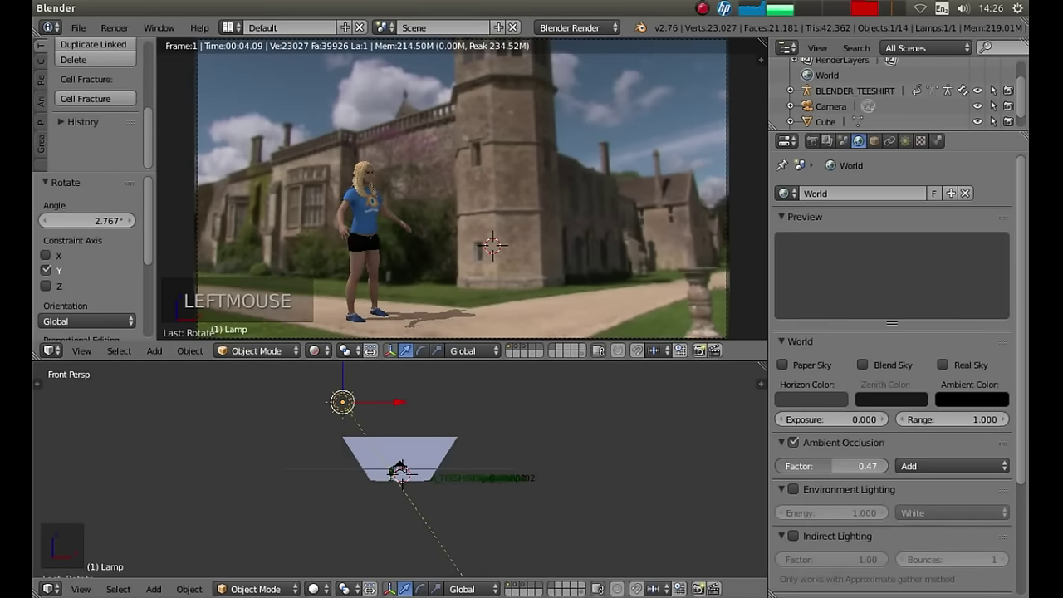
pyautogui.moveTo(835, 467); pyautogui.dragTo(860, 468)
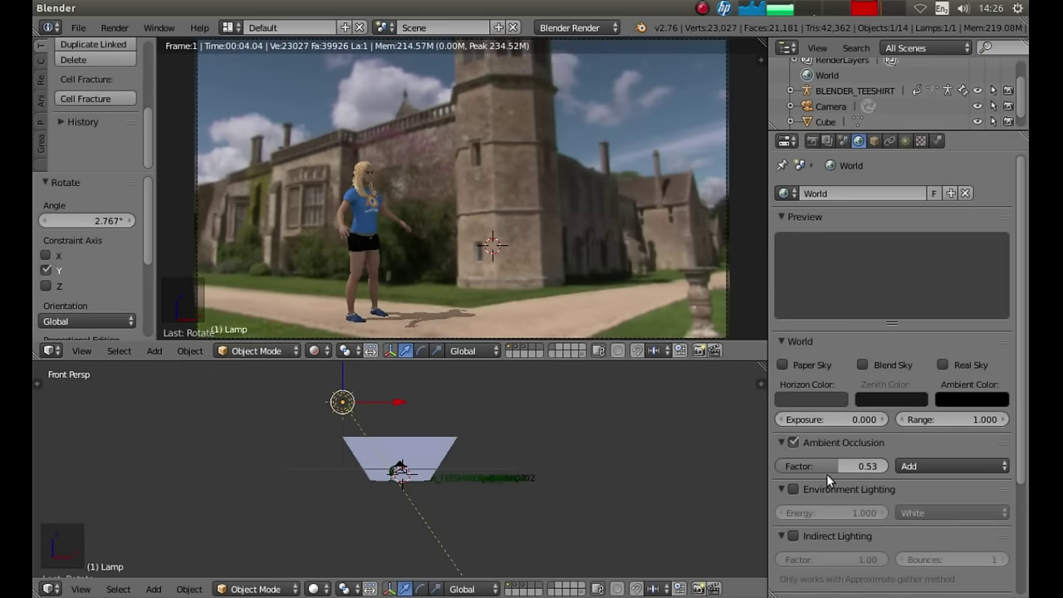
pyautogui.moveTo(836, 463); pyautogui.dragTo(845, 463)
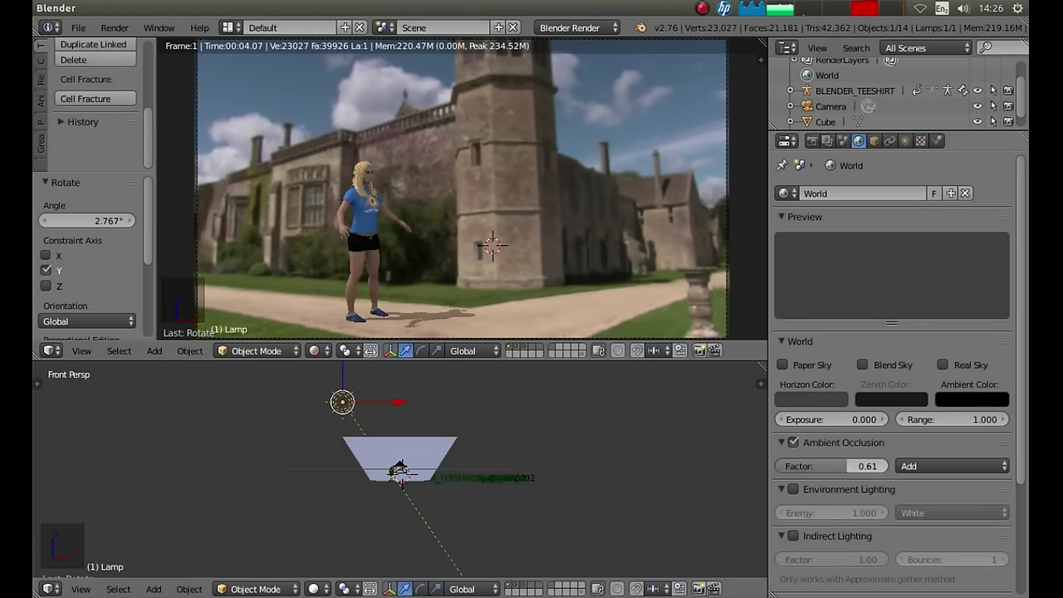
pyautogui.moveTo(847, 466); pyautogui.dragTo(856, 466)
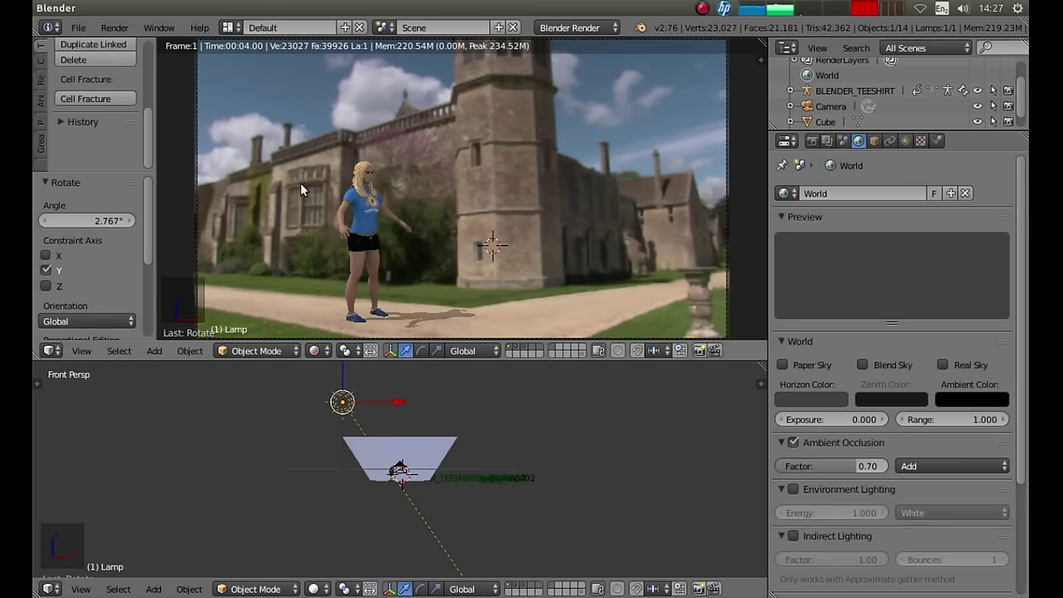
# Choose PNG as the file format in the scene's render output settings.
pyautogui.click(813, 143)
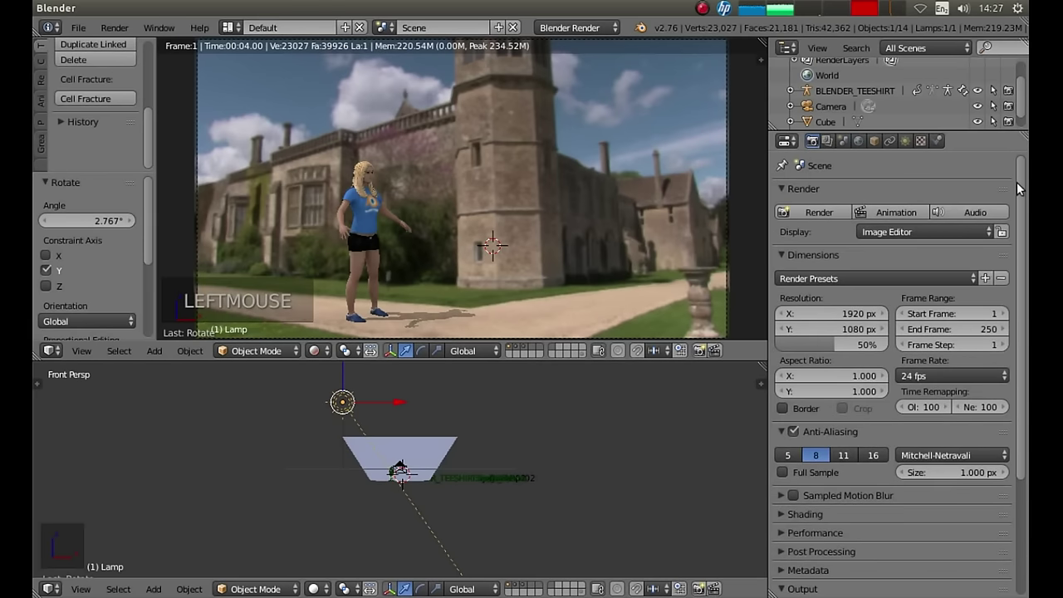
pyautogui.moveTo(1017, 182); pyautogui.dragTo(1010, 338)
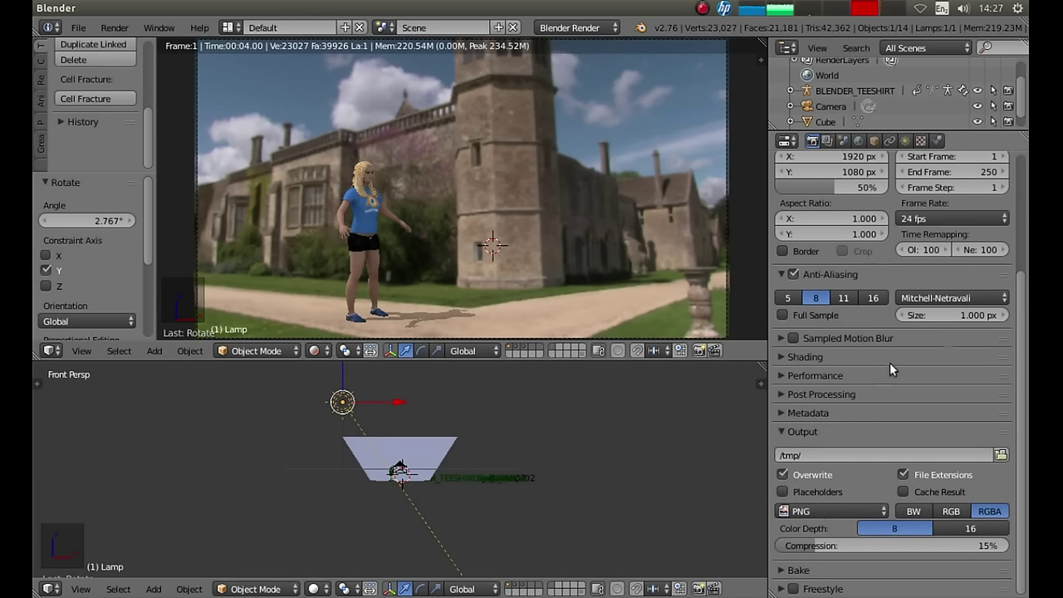
pyautogui.click(815, 507)
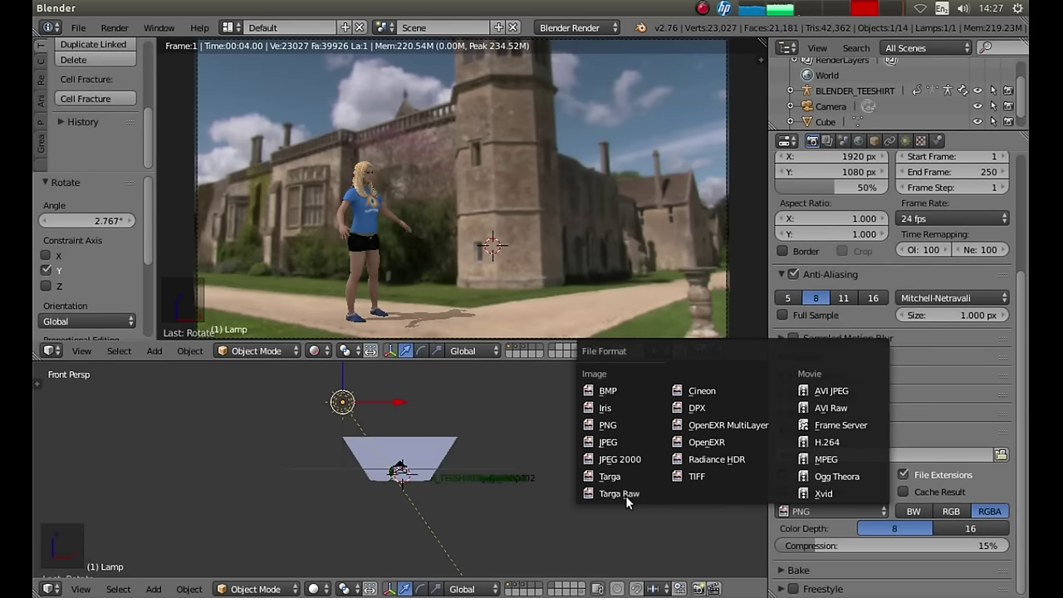
pyautogui.click(603, 425)
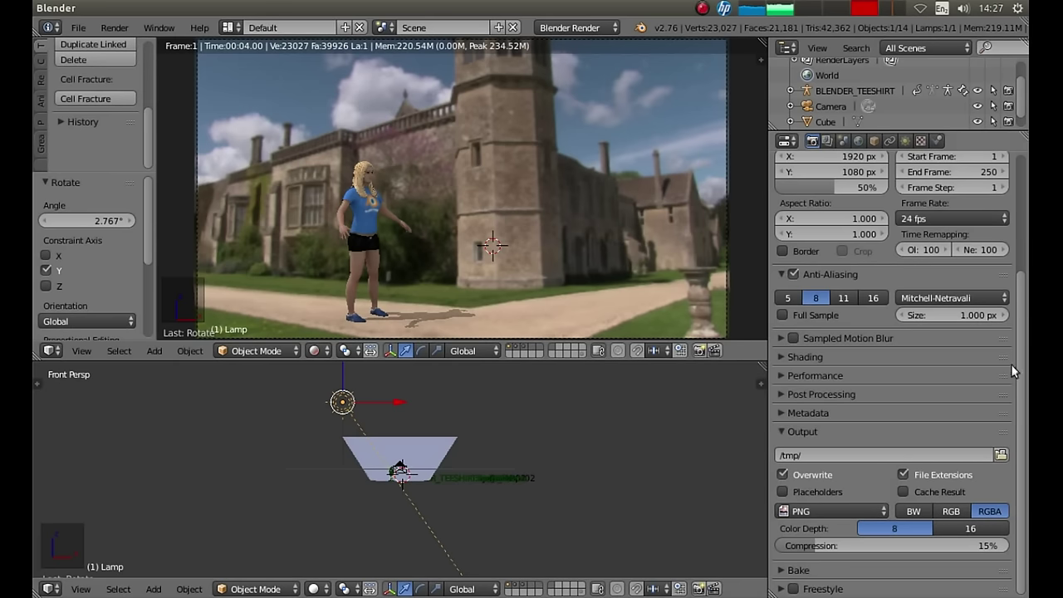
# Render the current frame of the scene as a still image.
pyautogui.moveTo(1022, 355); pyautogui.dragTo(1018, 226)
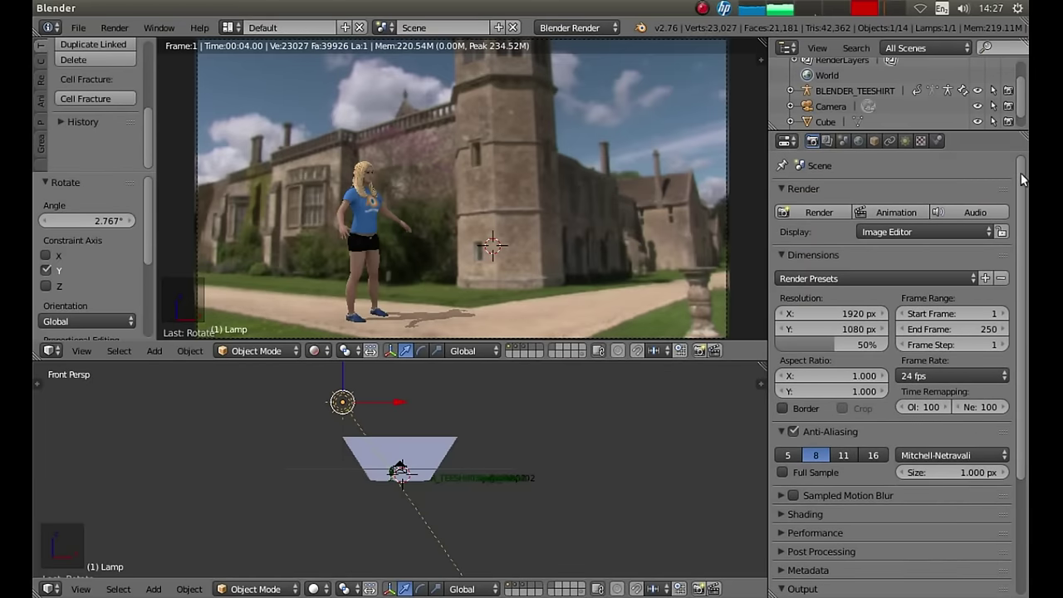
pyautogui.moveTo(1022, 180); pyautogui.dragTo(1020, 153)
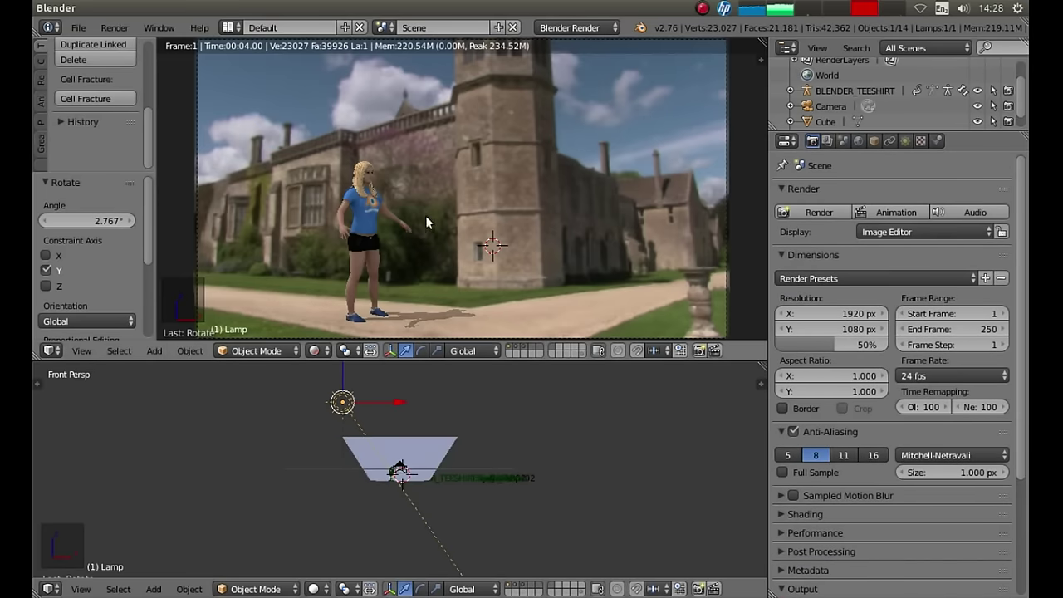
pyautogui.click(788, 212)
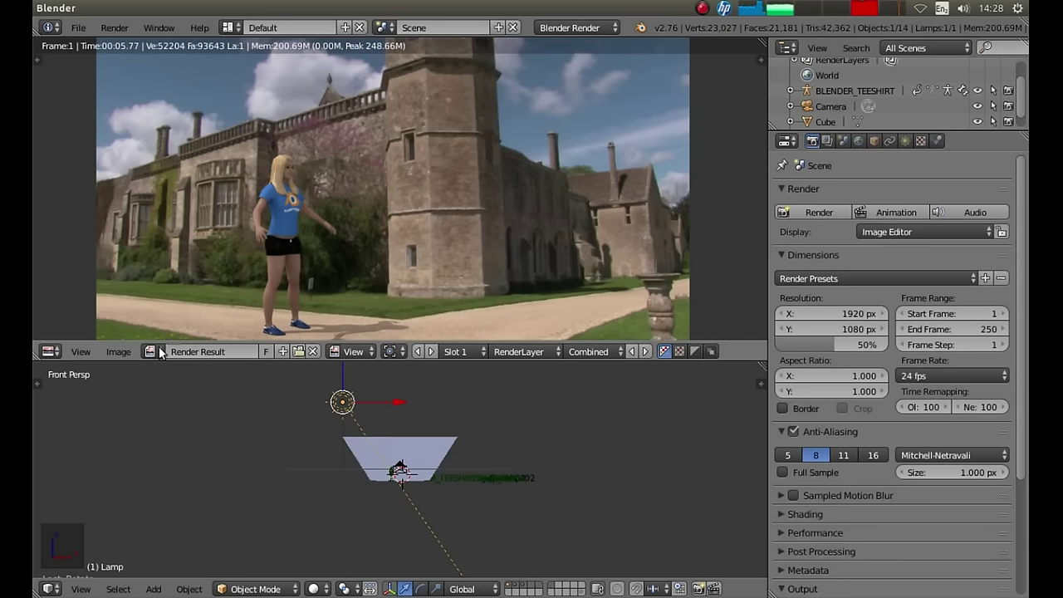
# Save the rendered image to the Desktop folder as SHADOW.png.
pyautogui.click(116, 352)
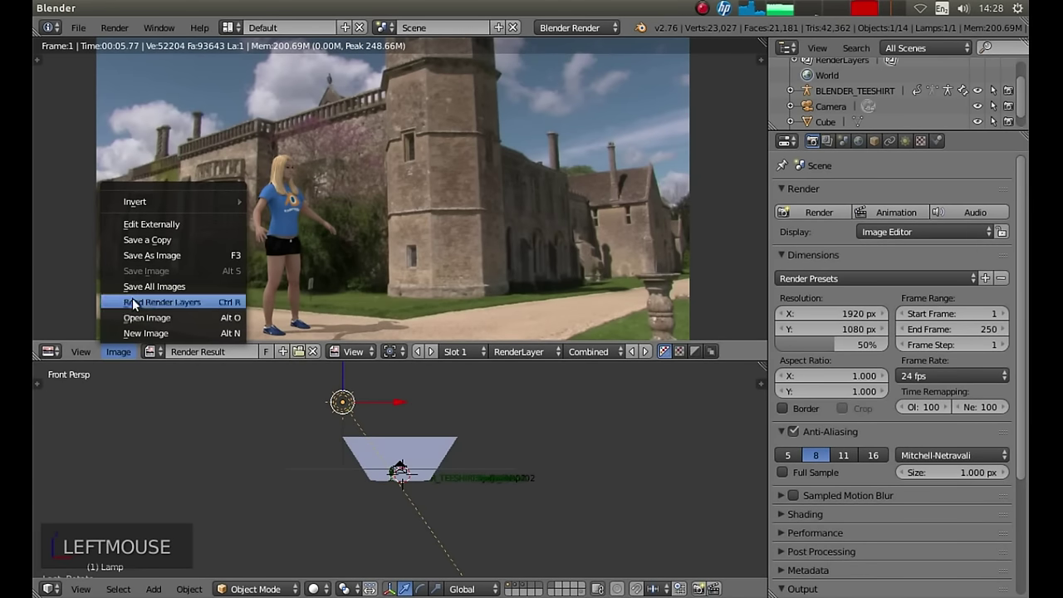
pyautogui.click(160, 255)
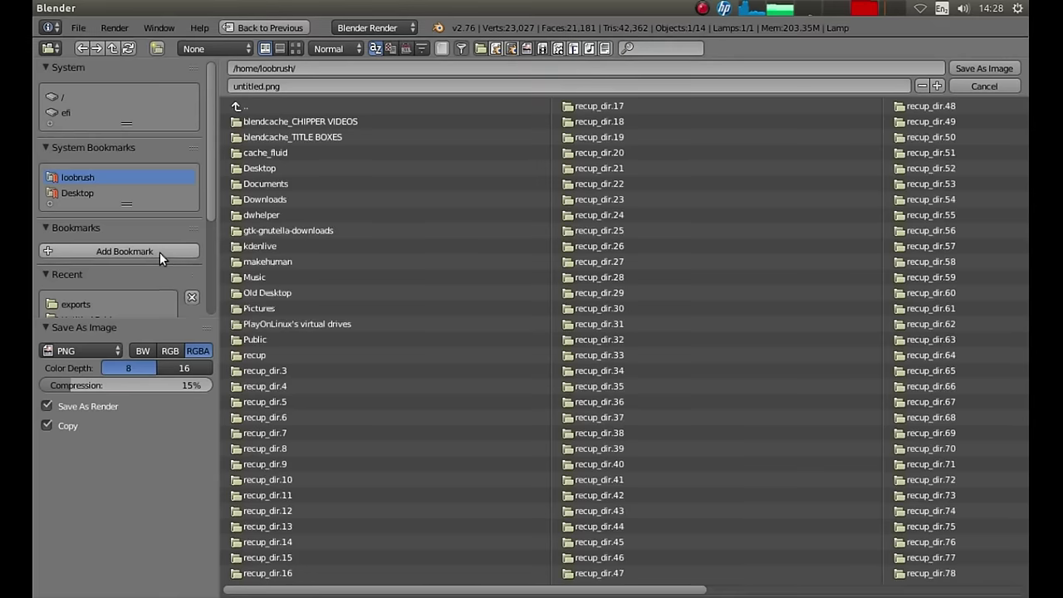
pyautogui.click(85, 193)
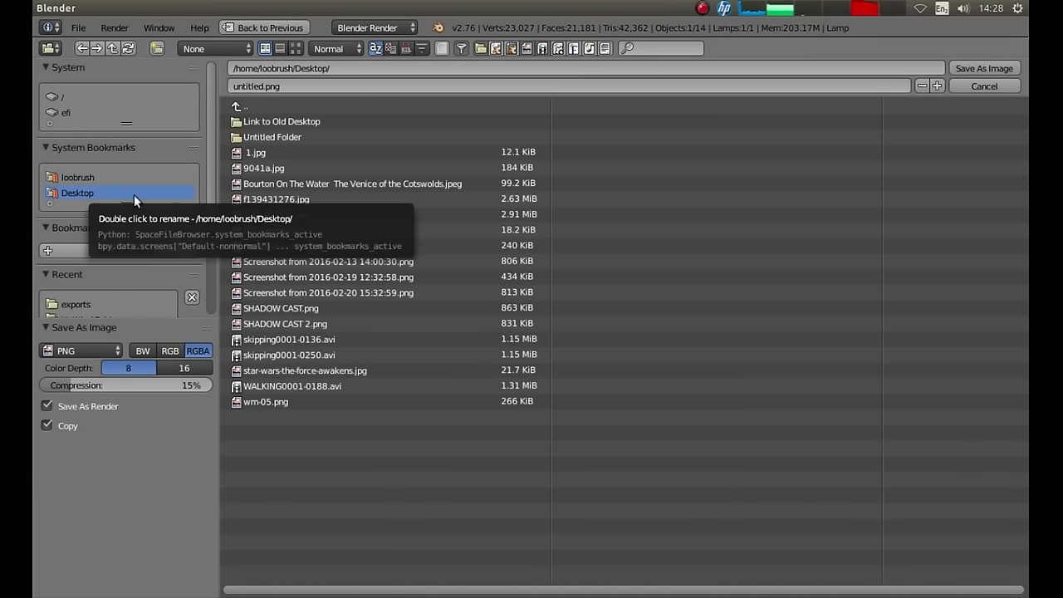
pyautogui.click(276, 86)
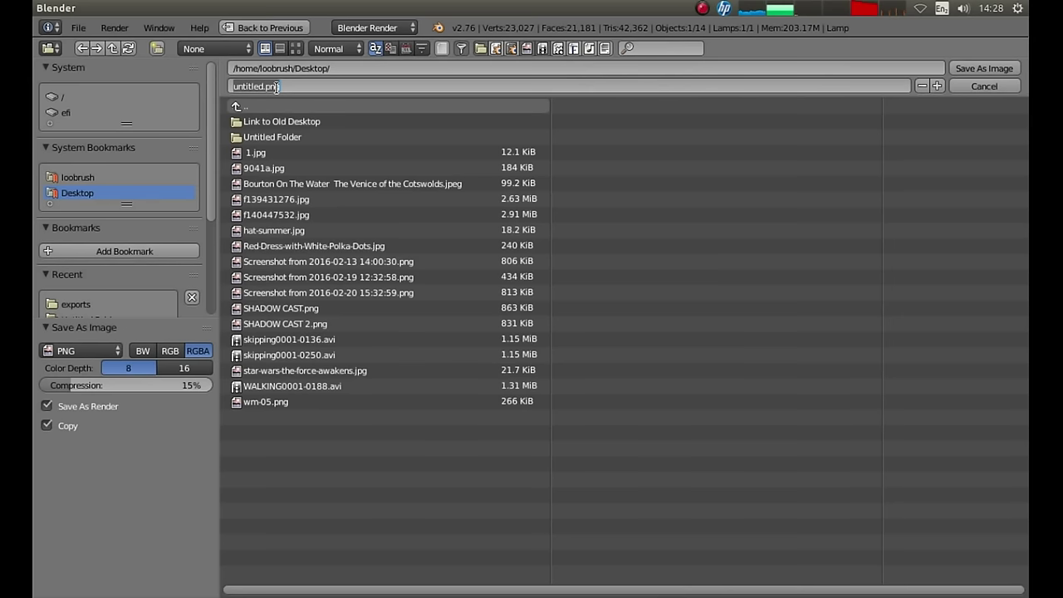
pyautogui.write('SHADOW')
pyautogui.click(976, 66)
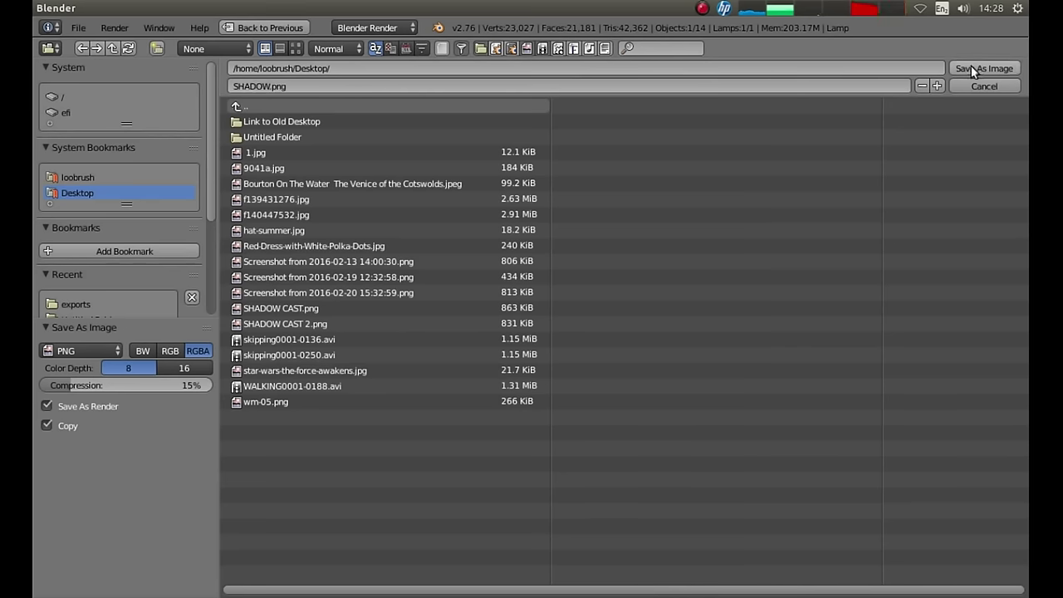
pyautogui.click(986, 70)
# View SHADOW.png from the desktop in a maximized image viewer, close it, and switch back to Blender.
pyautogui.click(55, 7)
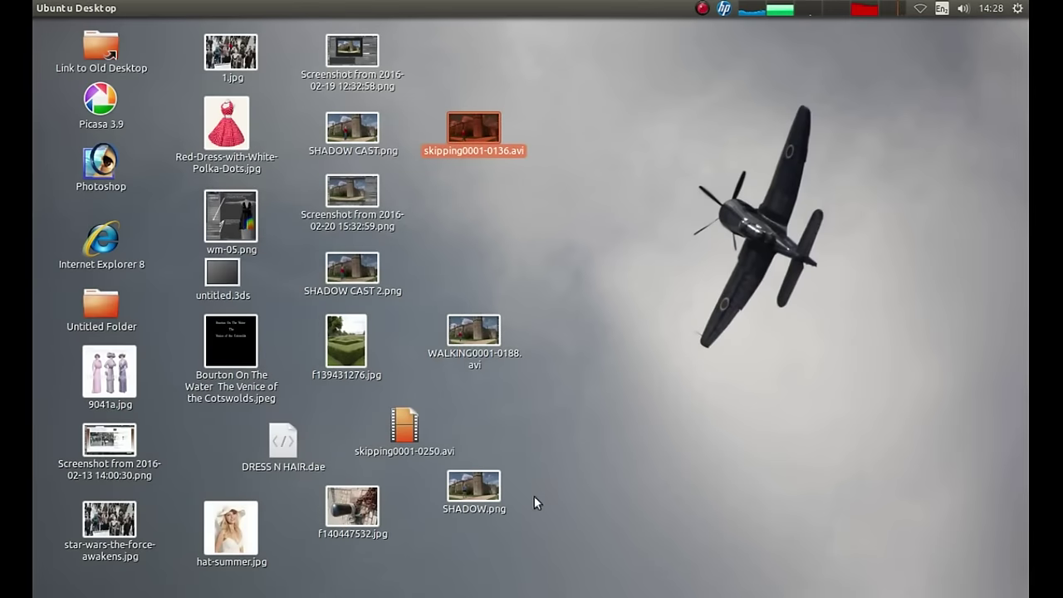
pyautogui.doubleClick(489, 490)
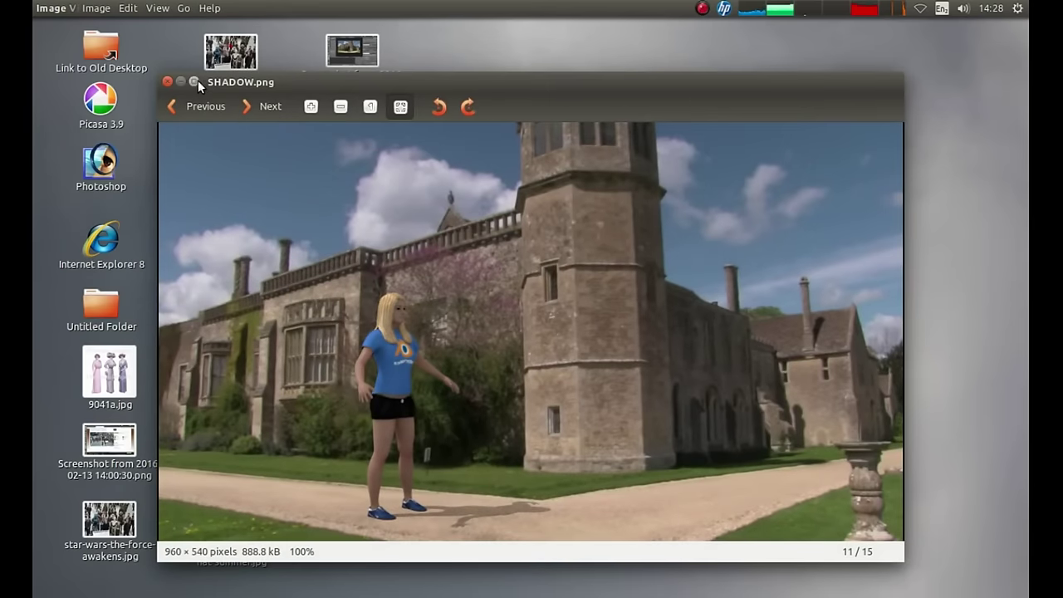
pyautogui.click(195, 81)
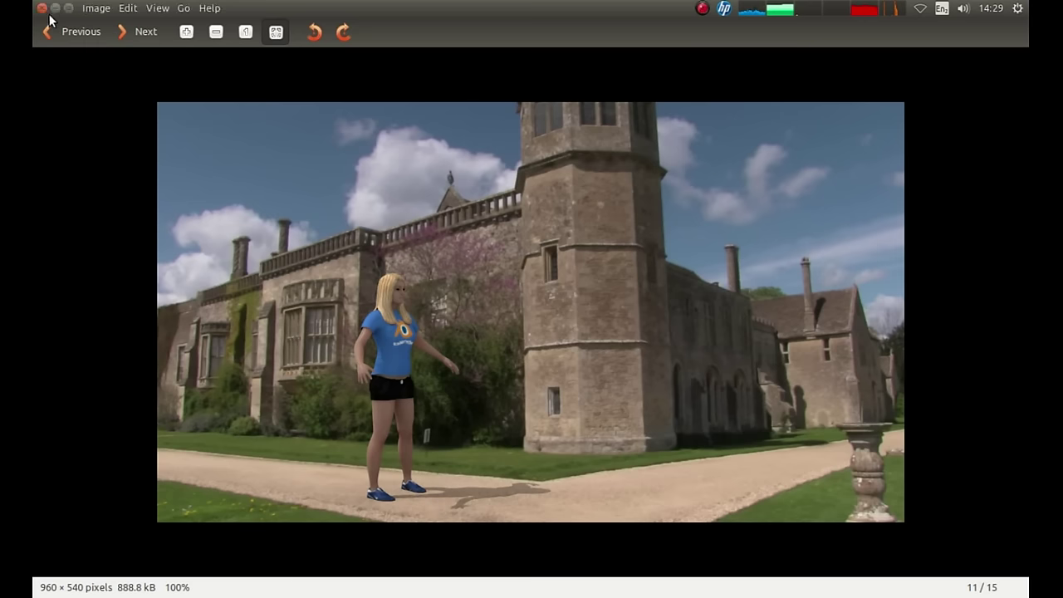
pyautogui.click(41, 8)
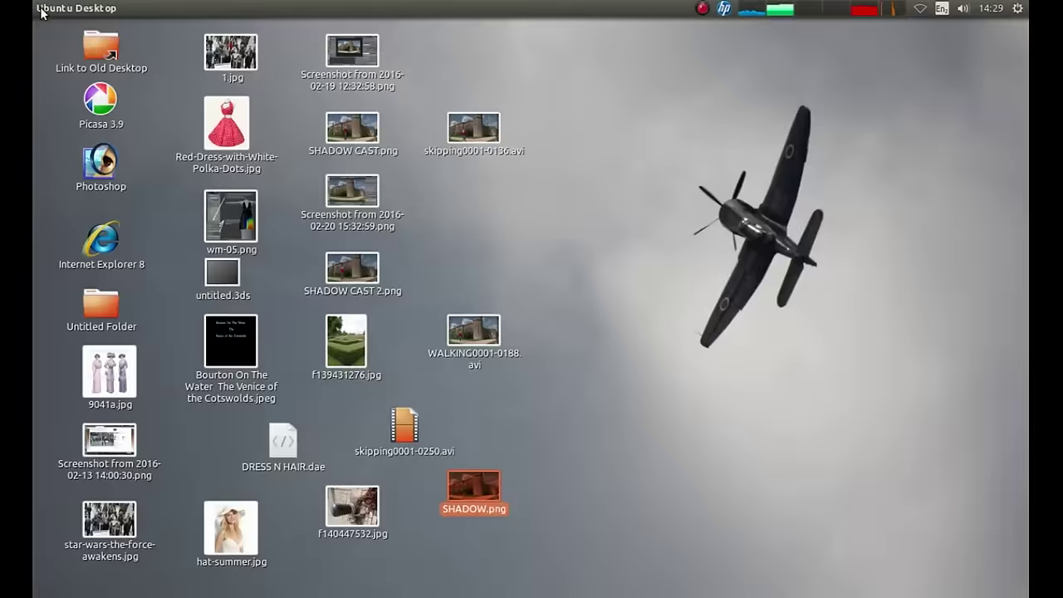
pyautogui.moveTo(33, 442)
pyautogui.click(50, 399)
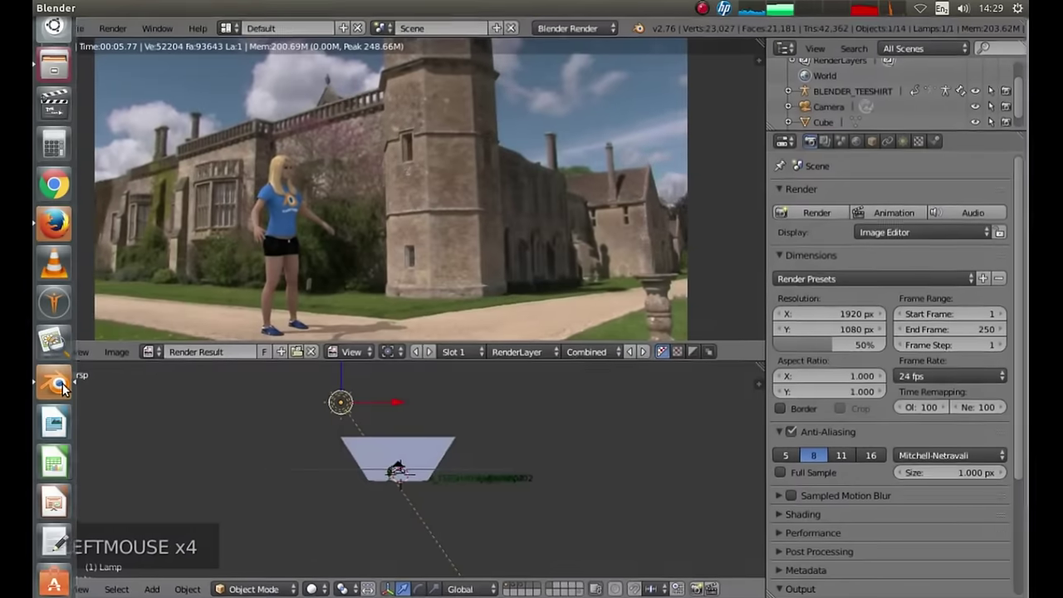